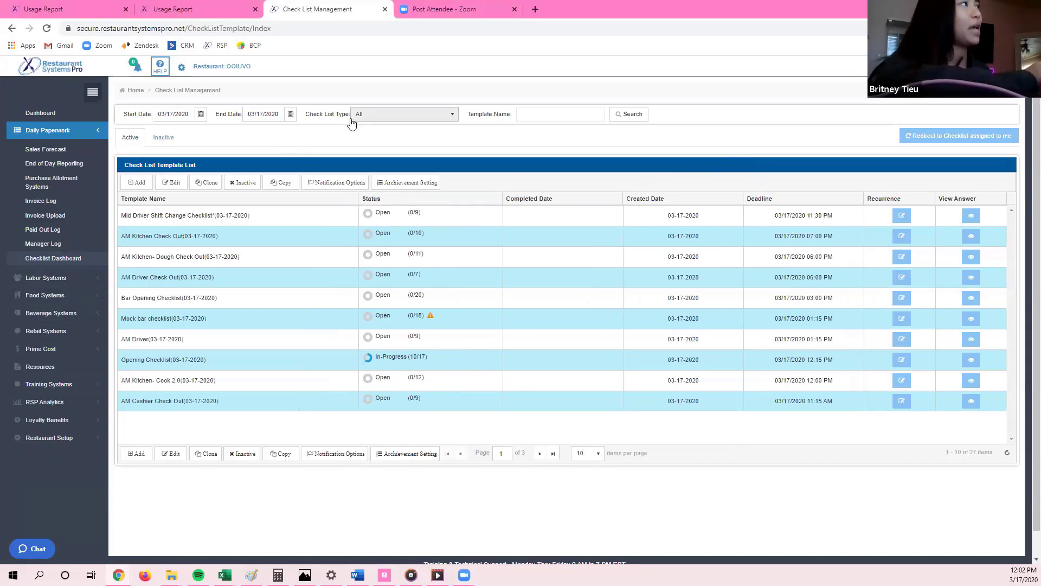
Step: Reload the checklist dashboard and switch the supported restaurant to Coyote Springs Brewing Company & Cafe
left_click(70, 259)
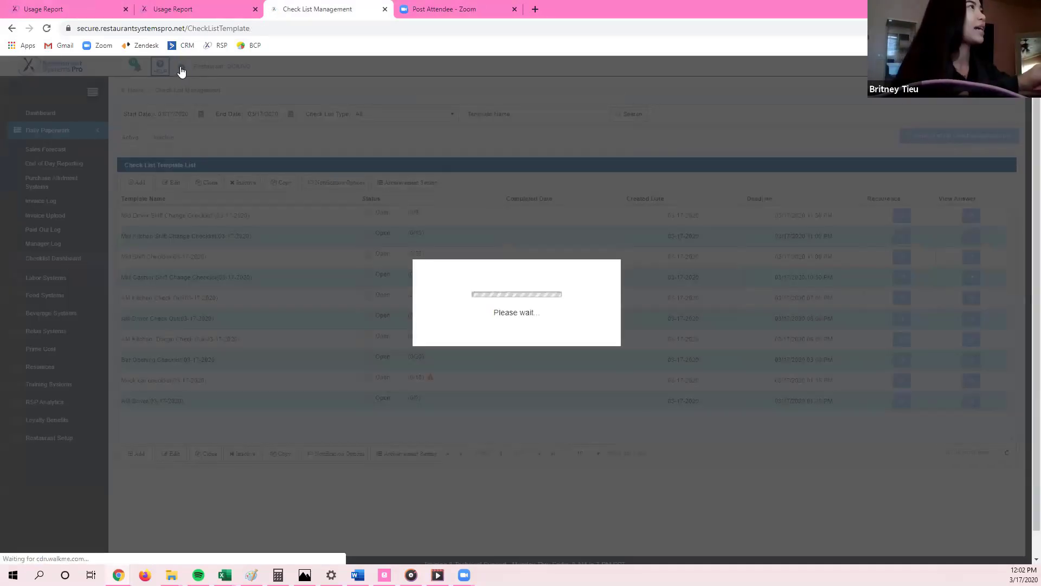
type("qff")
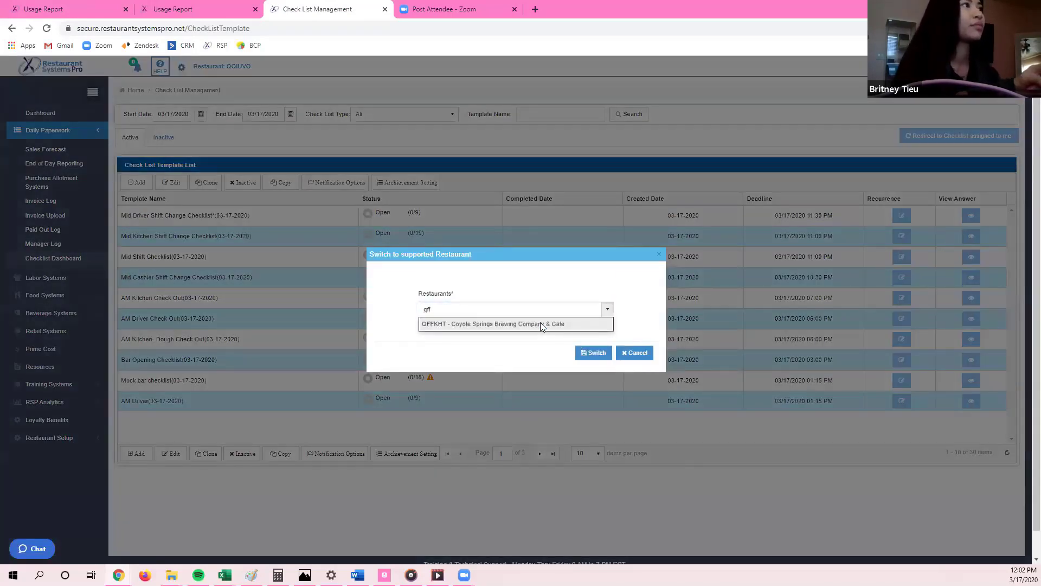
left_click(540, 323)
left_click(593, 353)
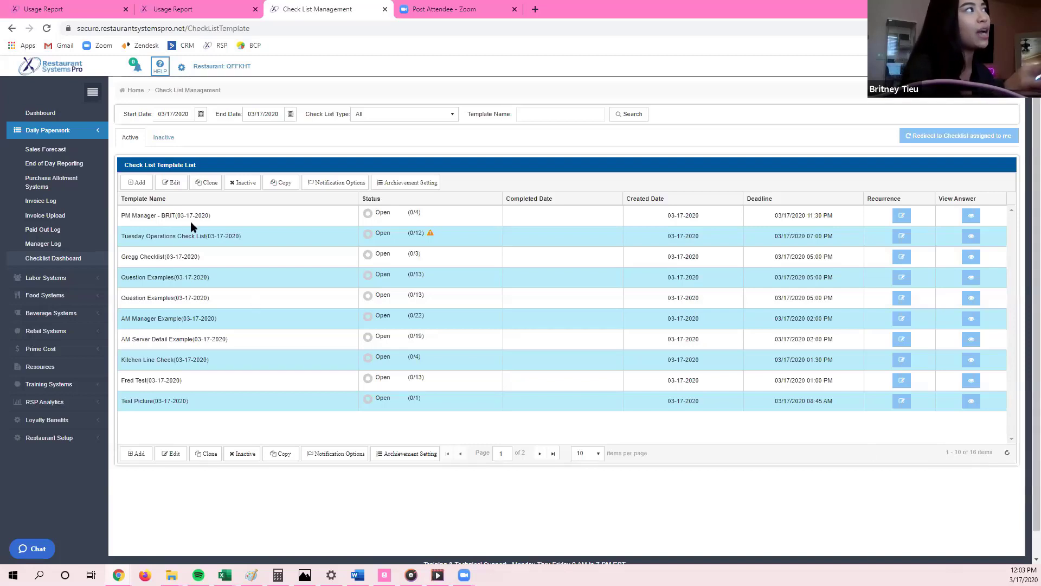
Step: Select the Tuesday Operations Check List in the active template list
left_click(189, 235)
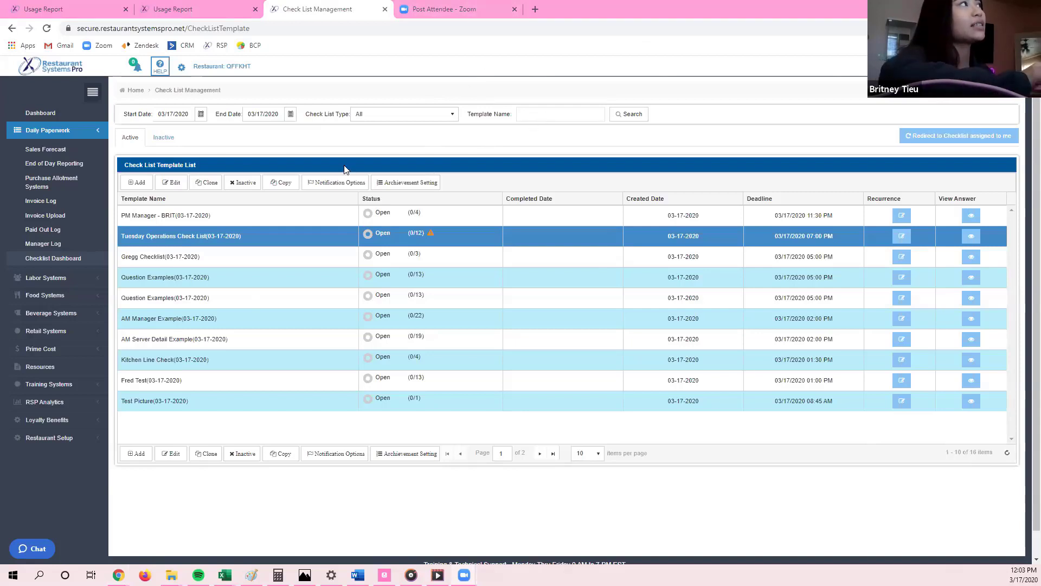
left_click(182, 119)
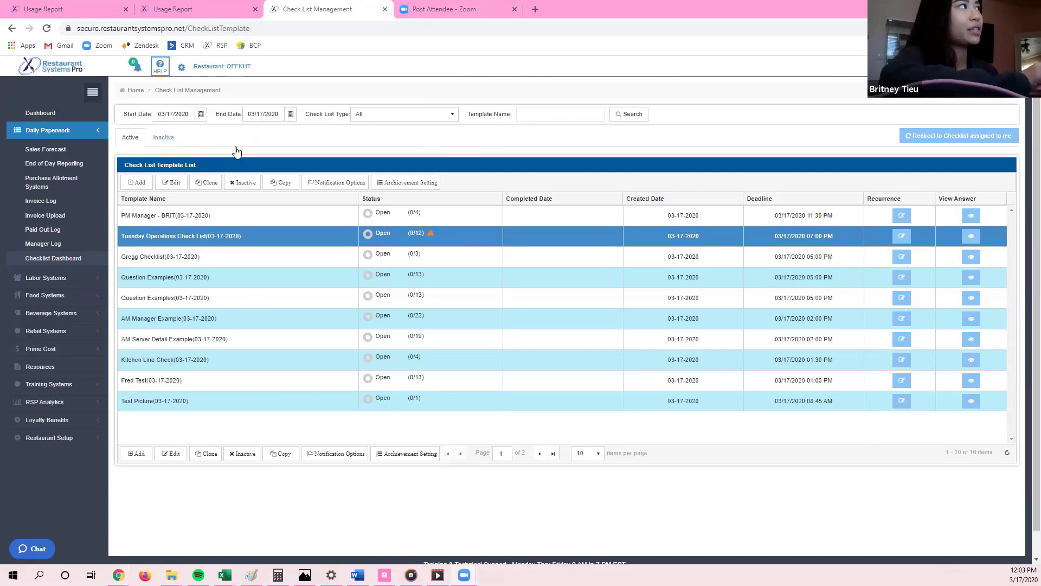
left_click(176, 235)
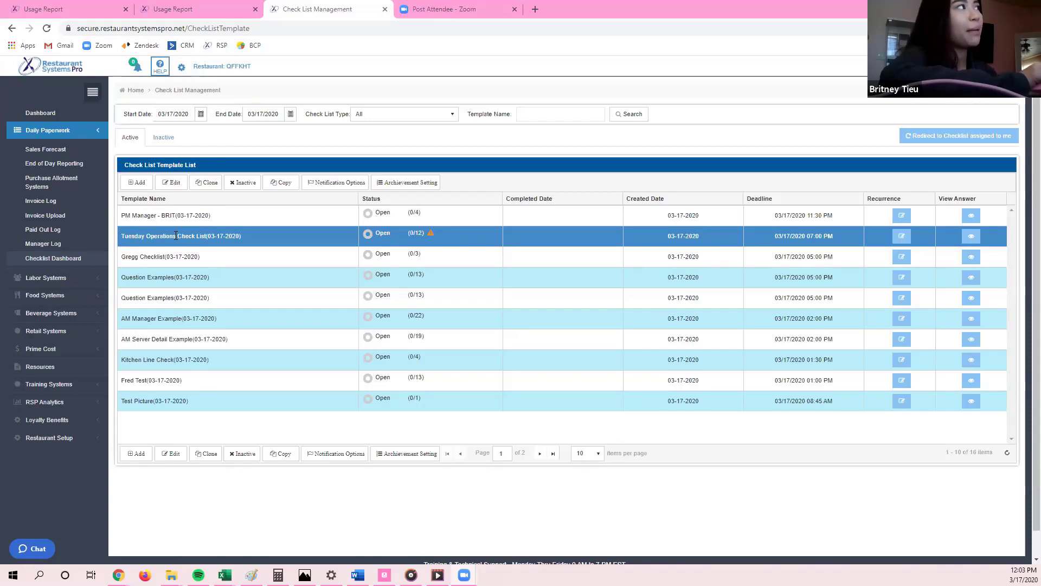
Step: Filter the checklists to a start and end date of 03/16/2020 and run the search
left_click(200, 115)
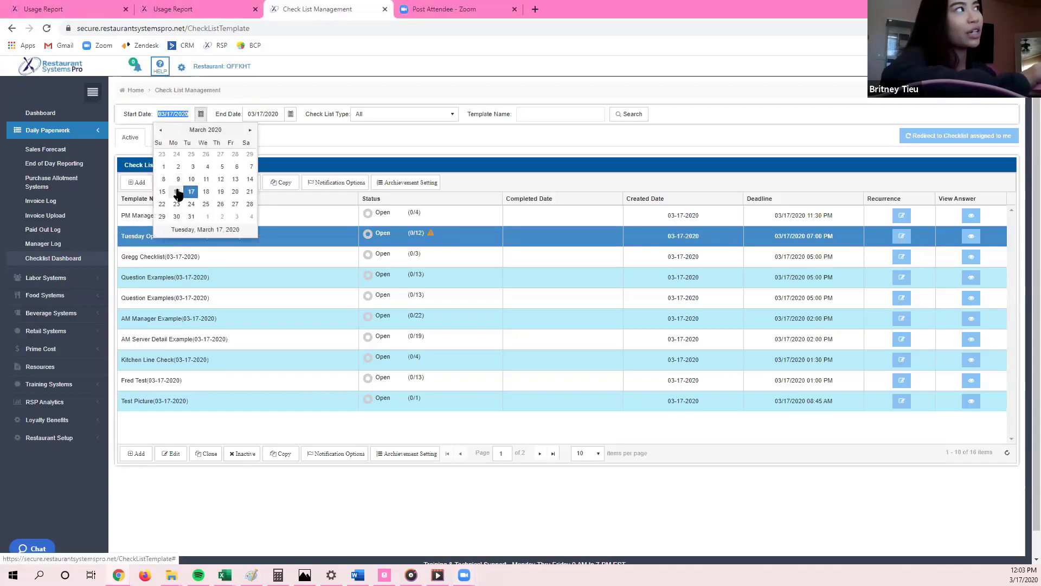
left_click(177, 192)
left_click(292, 115)
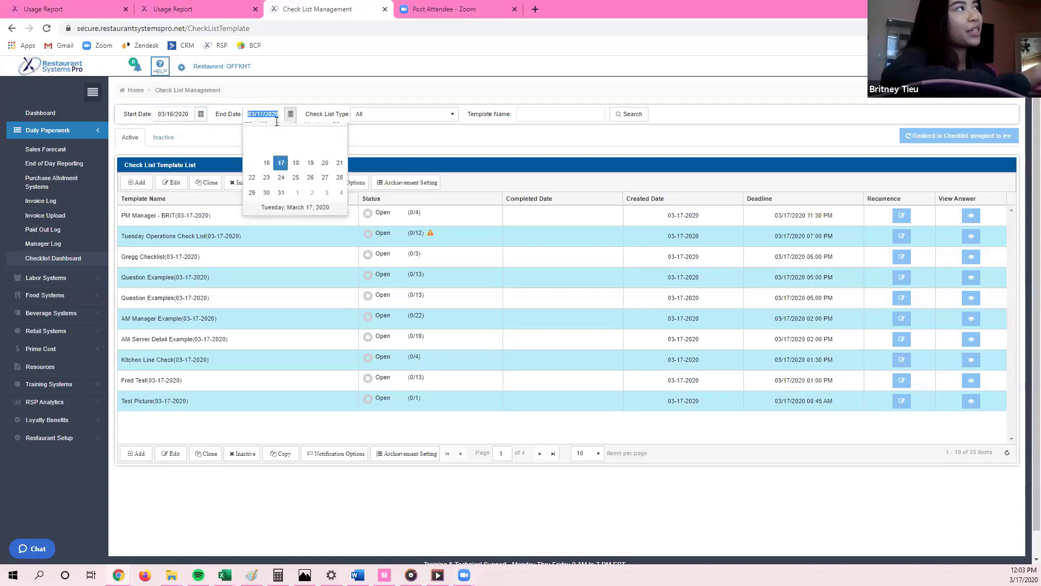
left_click(262, 187)
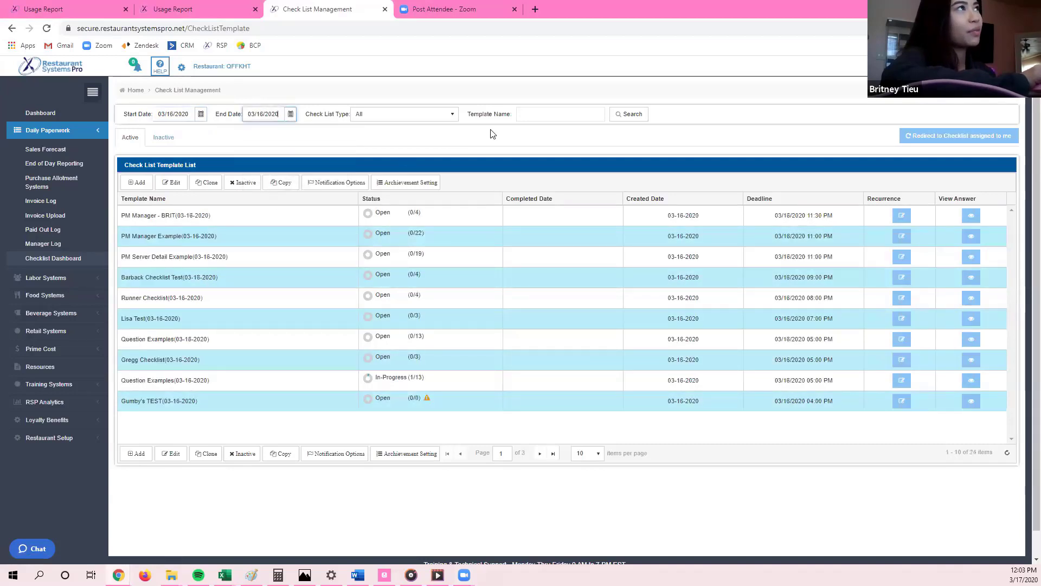
left_click(630, 116)
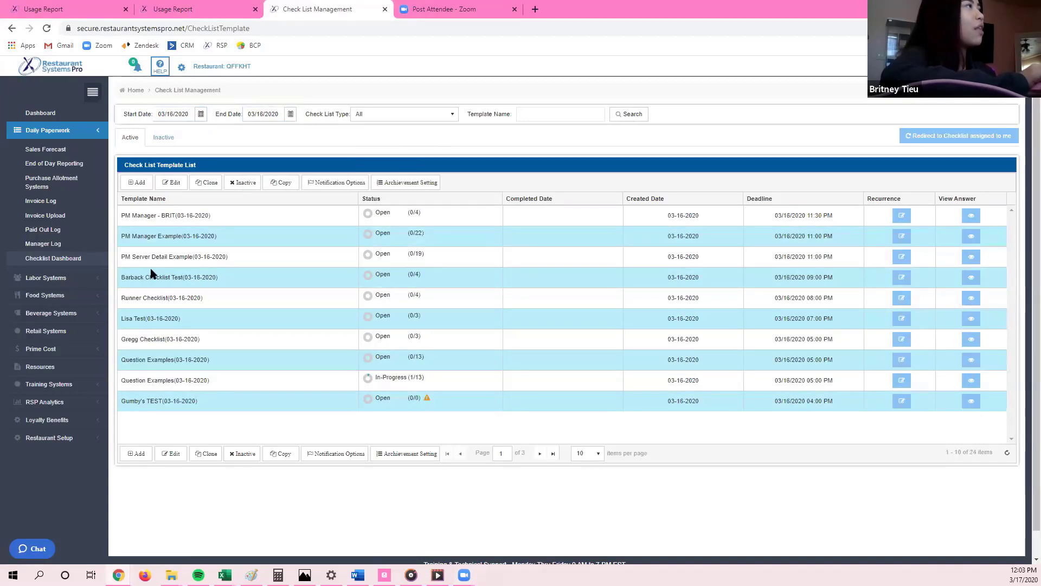
Step: Find the Monday Operations Check List on the second page of results and select it
left_click(540, 453)
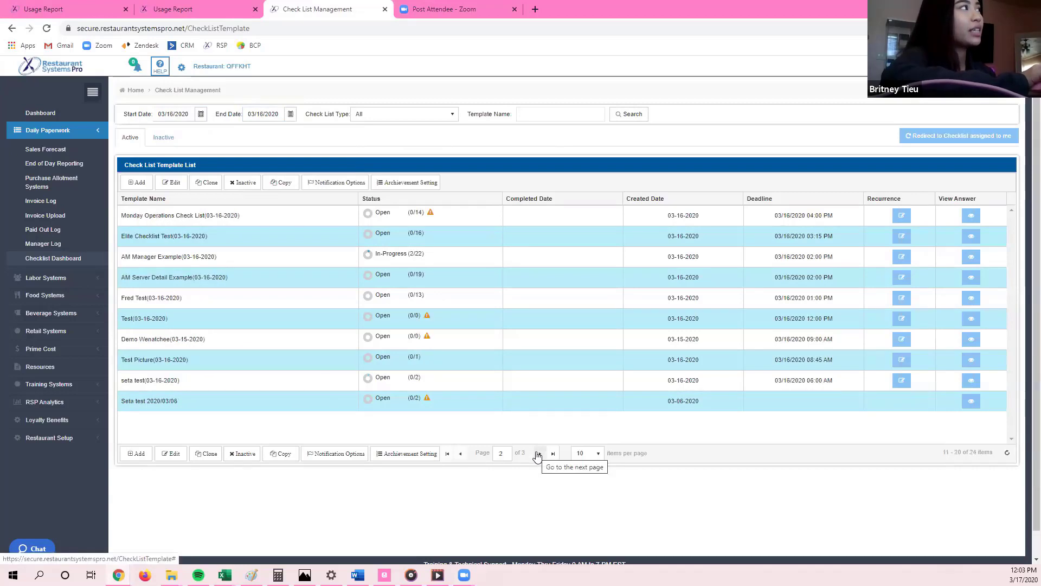
left_click(159, 216)
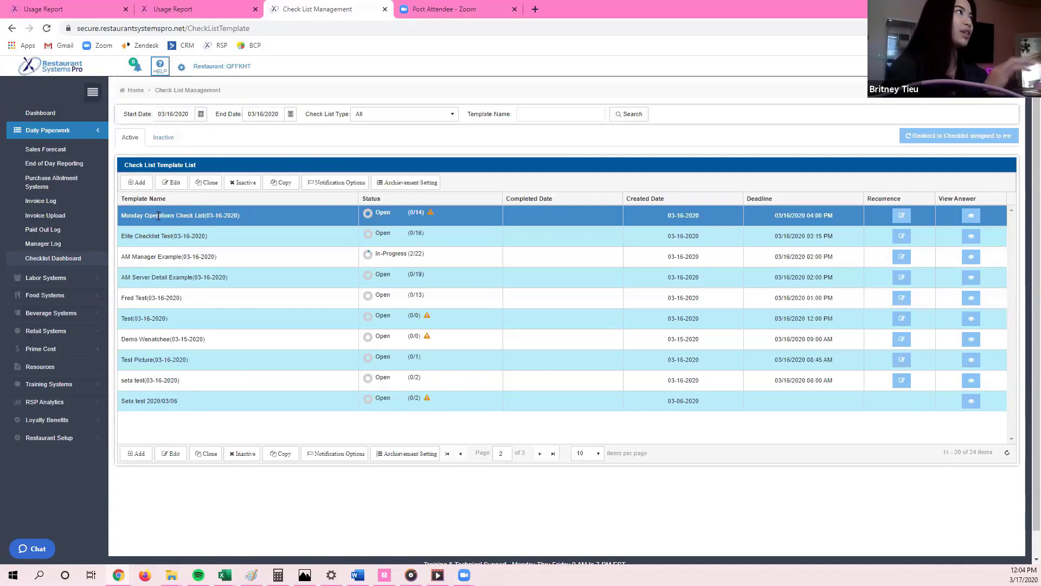
left_click(159, 215)
left_click(158, 215)
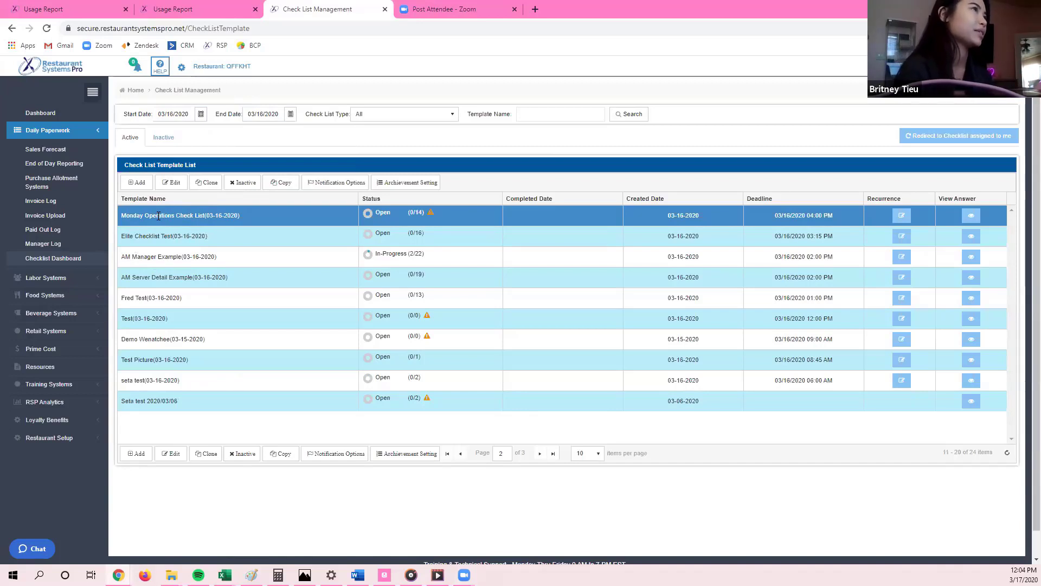
Step: Reload the checklist dashboard and view the recurrence settings of the Tuesday Operations Check List, including its deadline, without changing them
left_click(83, 260)
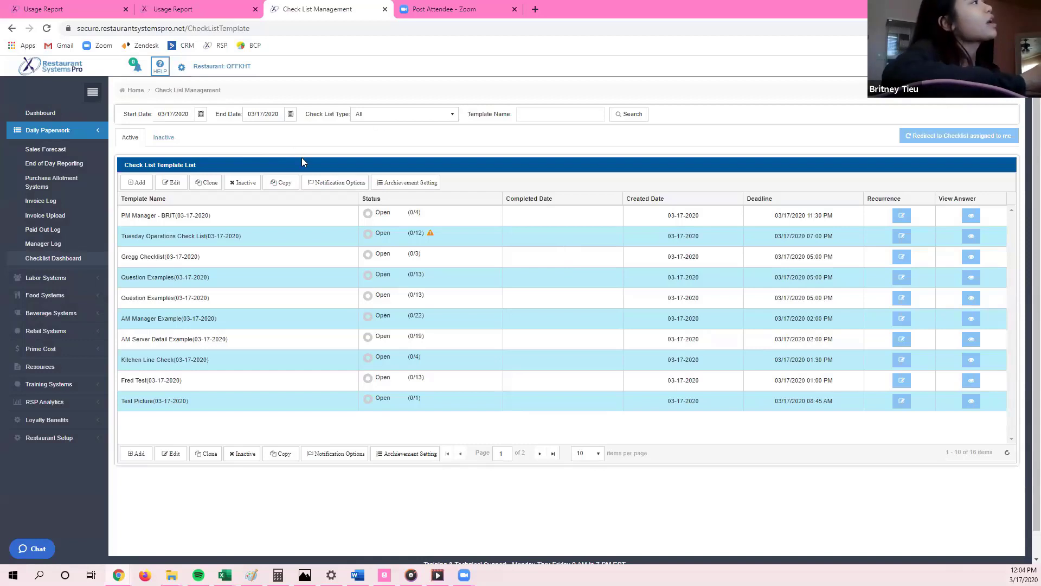
left_click(132, 237)
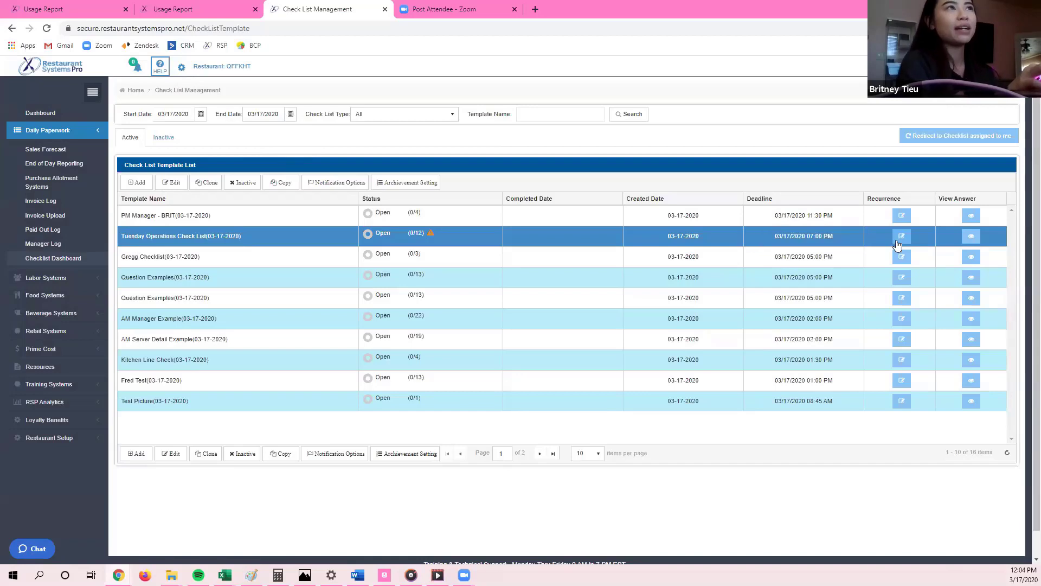
left_click(895, 239)
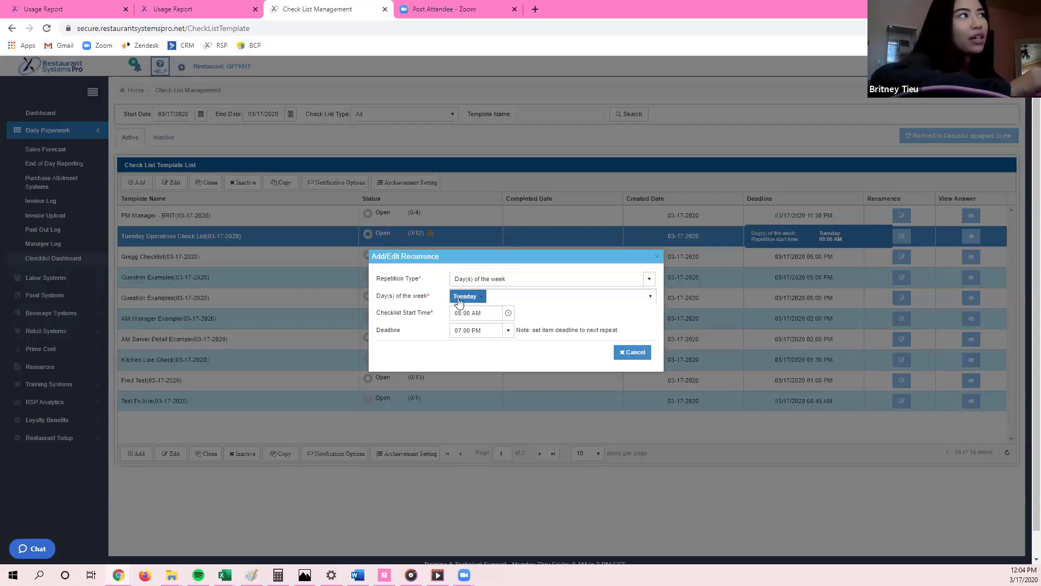
left_click(473, 330)
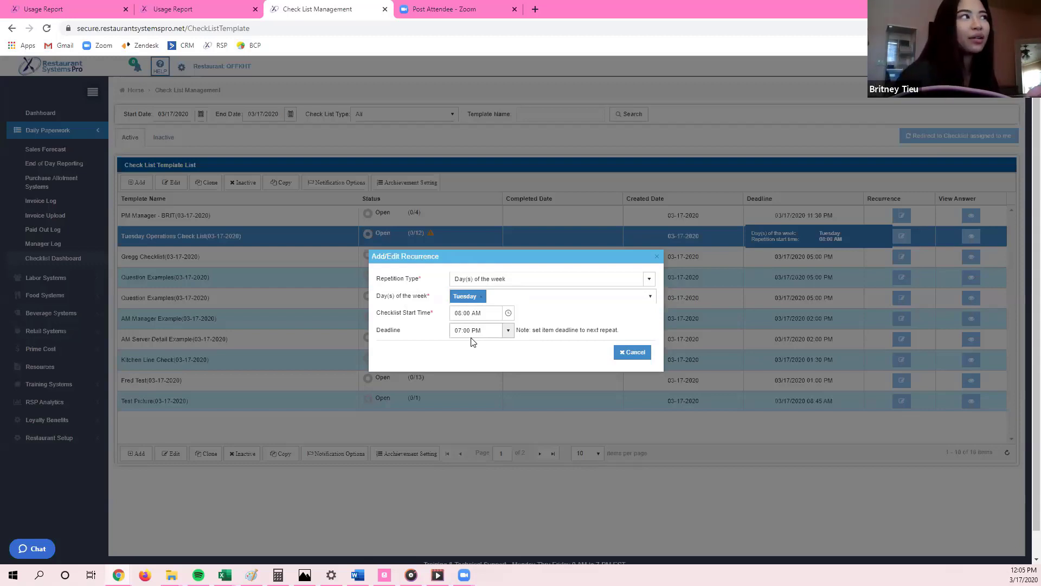
left_click(473, 327)
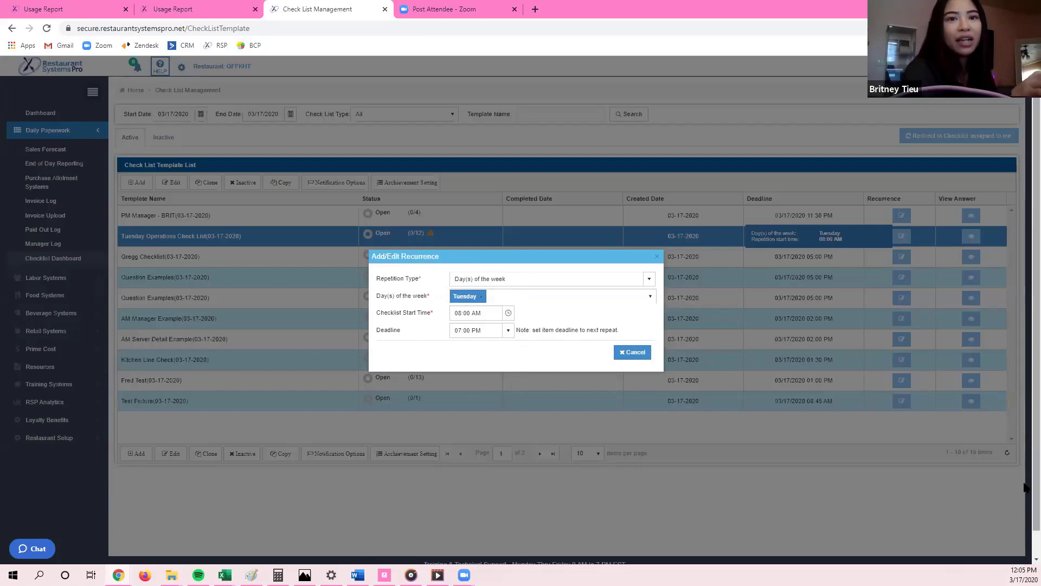
left_click(634, 353)
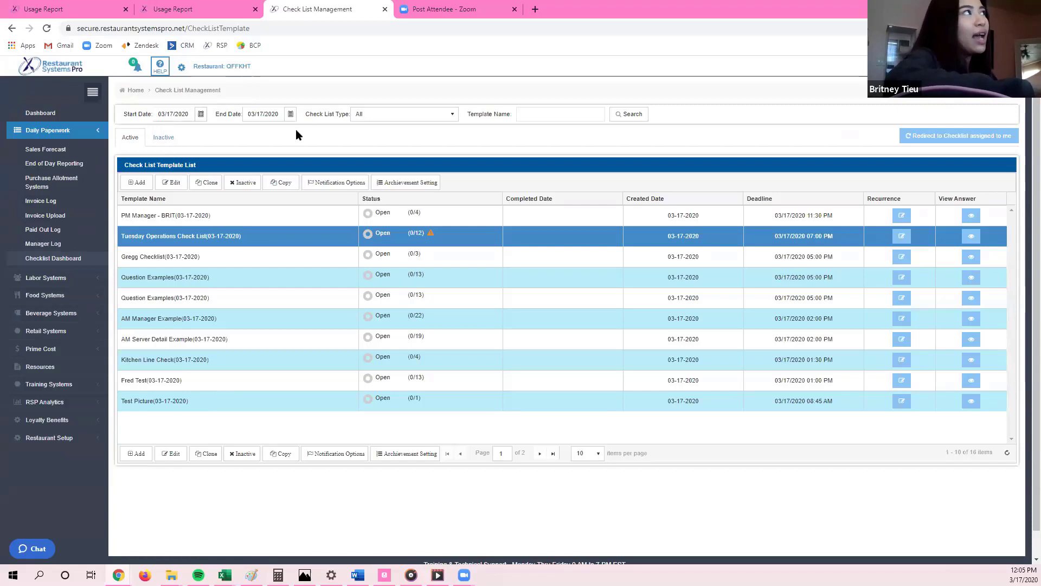
Step: Review the check list type options and the template name filter for the checklist search
left_click(377, 118)
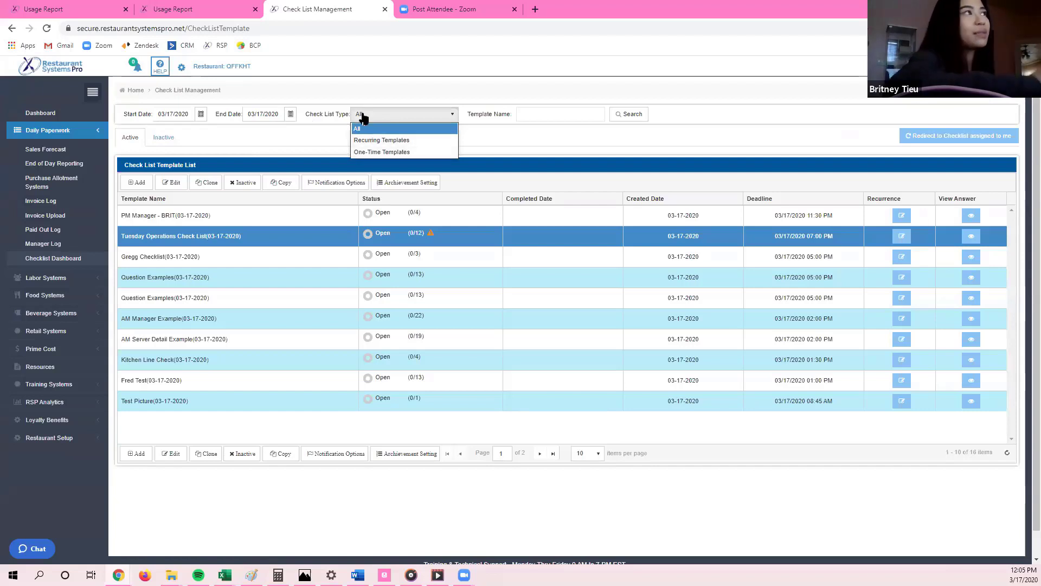
left_click(482, 141)
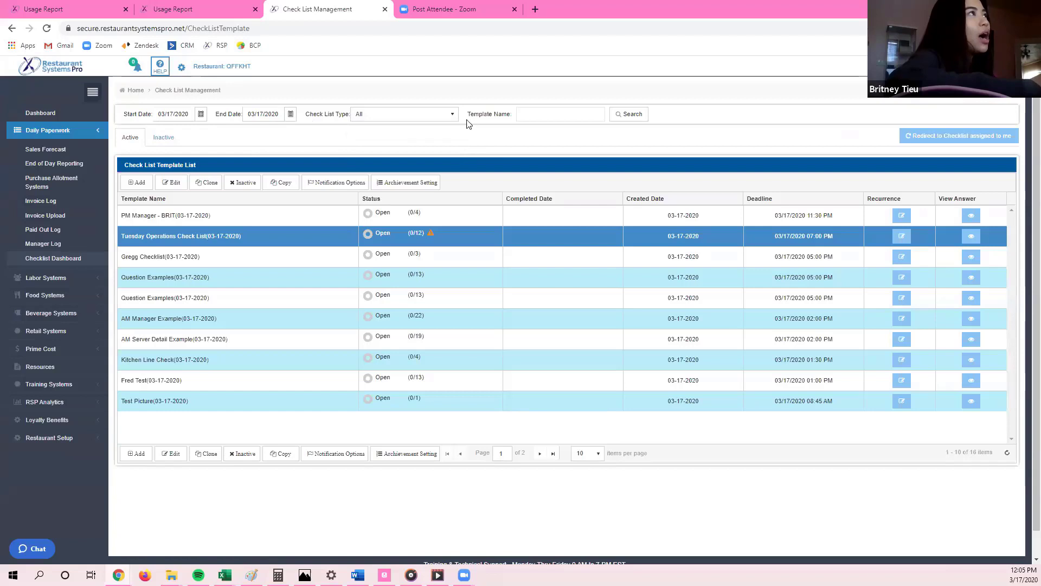
left_click(577, 118)
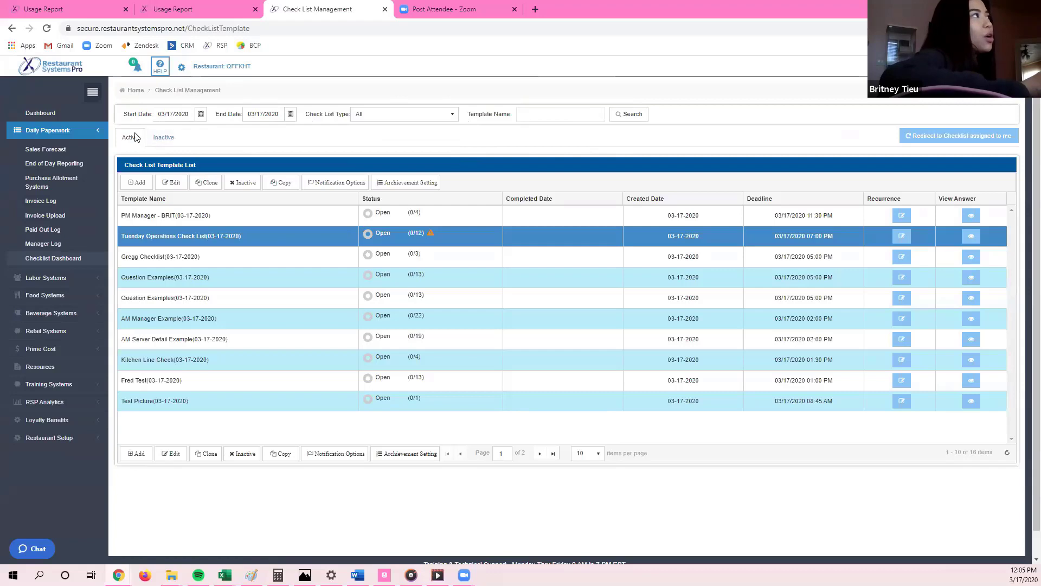
Step: Reactivate the inactive Schedule Checklist and Inventory Checklist templates, and return to the active checklists
left_click(169, 138)
left_click(170, 136)
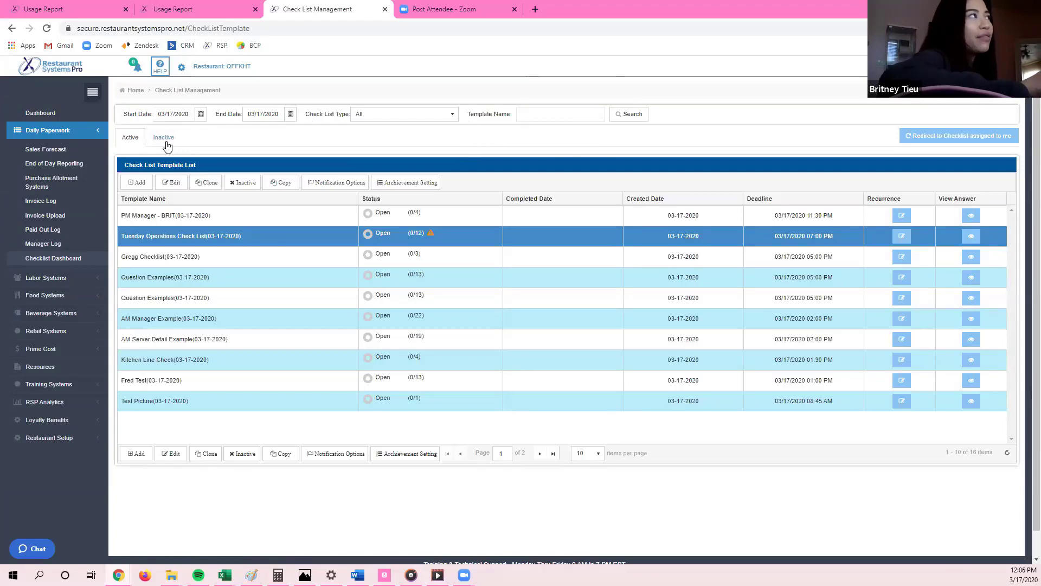
left_click(161, 138)
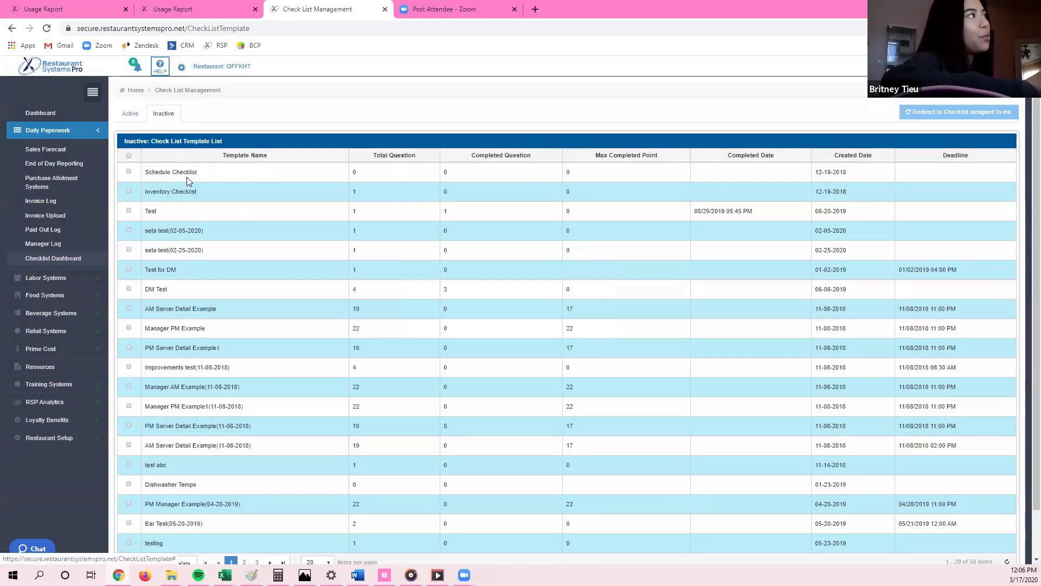
left_click(129, 191)
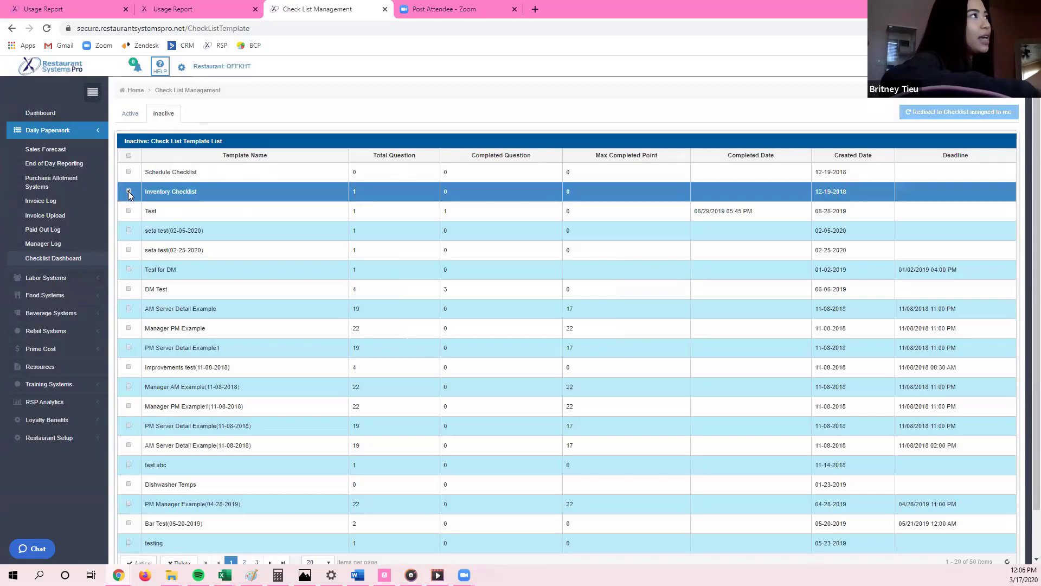
left_click(128, 172)
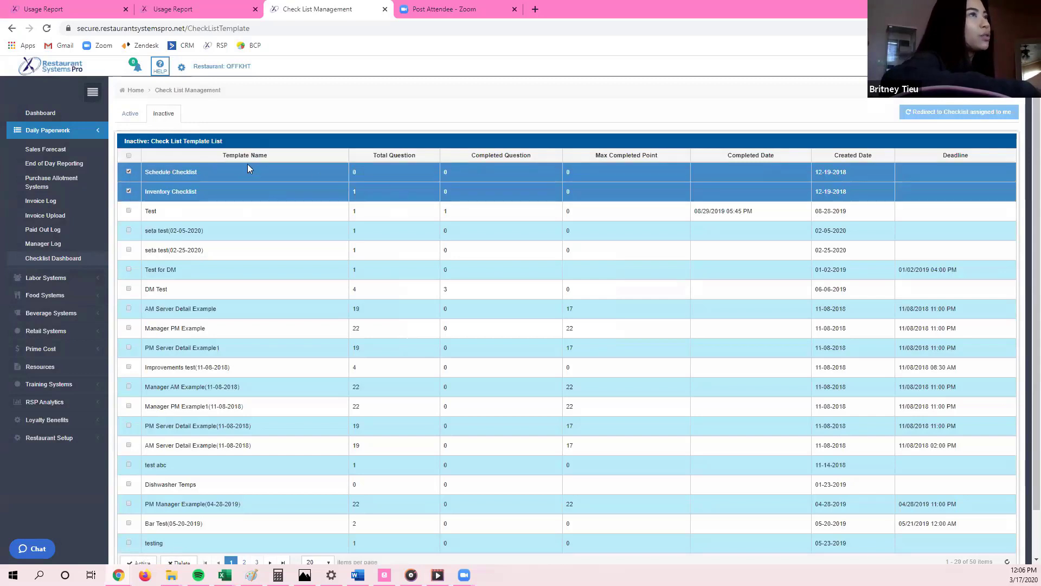
scroll(247, 164, "down", 1)
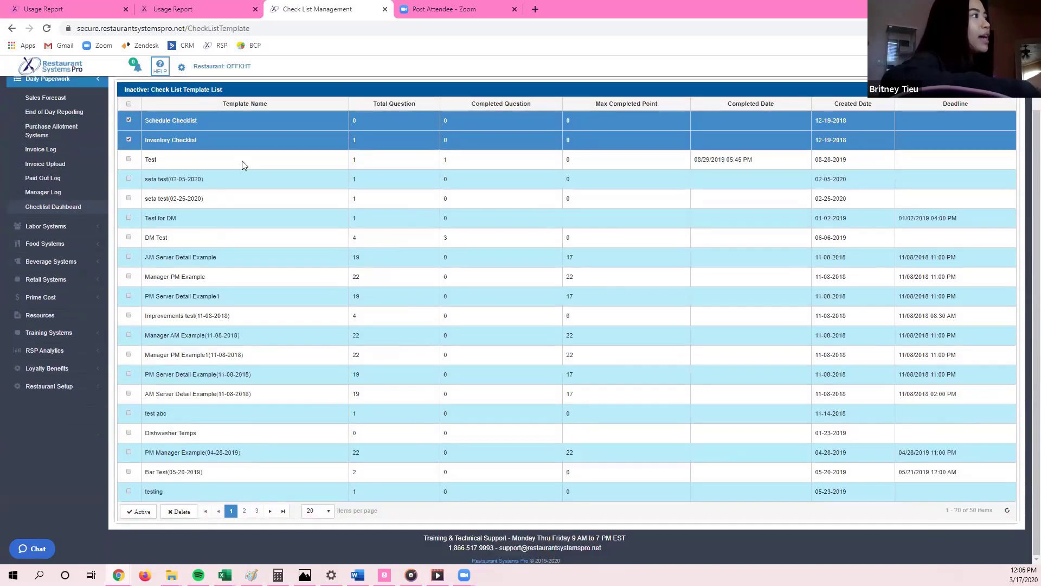
left_click(147, 516)
left_click(148, 516)
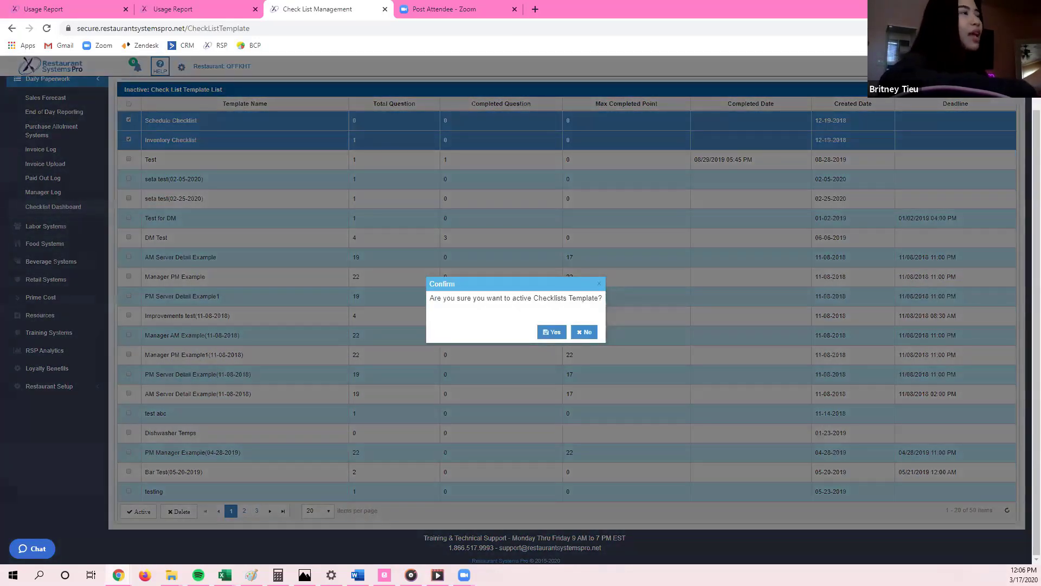
left_click(552, 331)
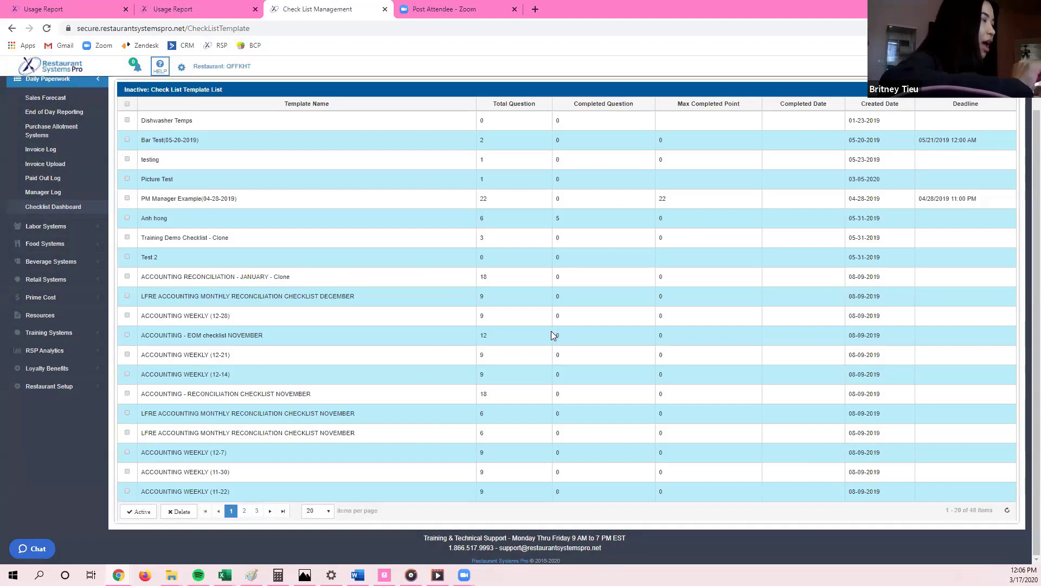
scroll(358, 320, "up", 2)
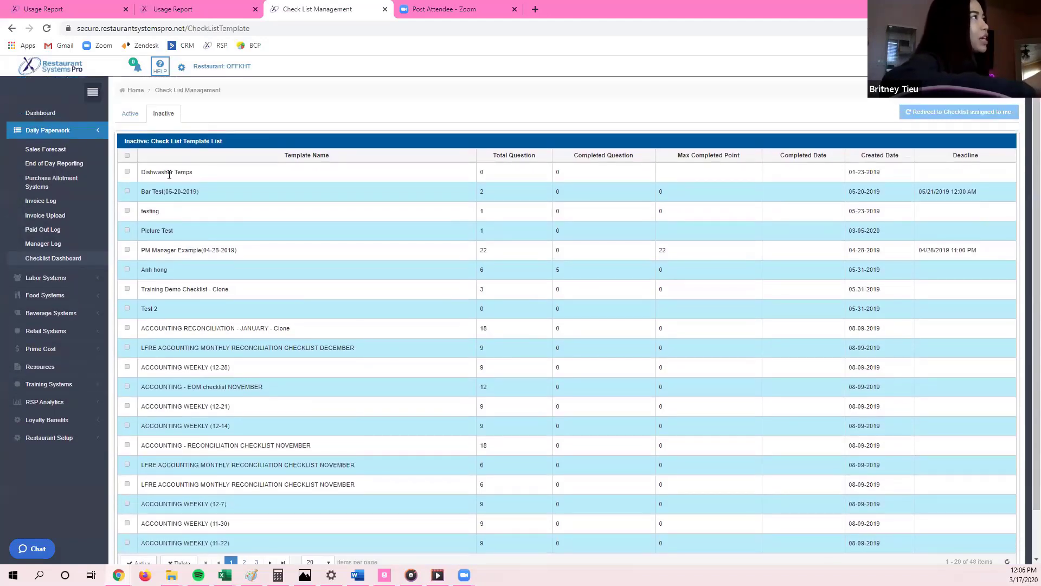
left_click(131, 114)
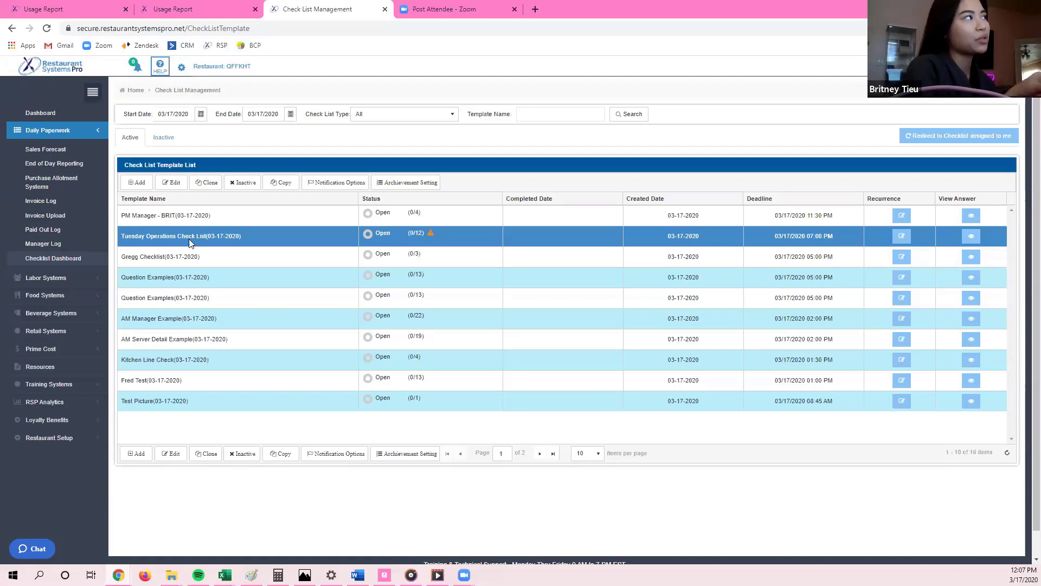
Step: Turn on SMS notifications in the checklist notification options and save the setting
left_click(284, 454)
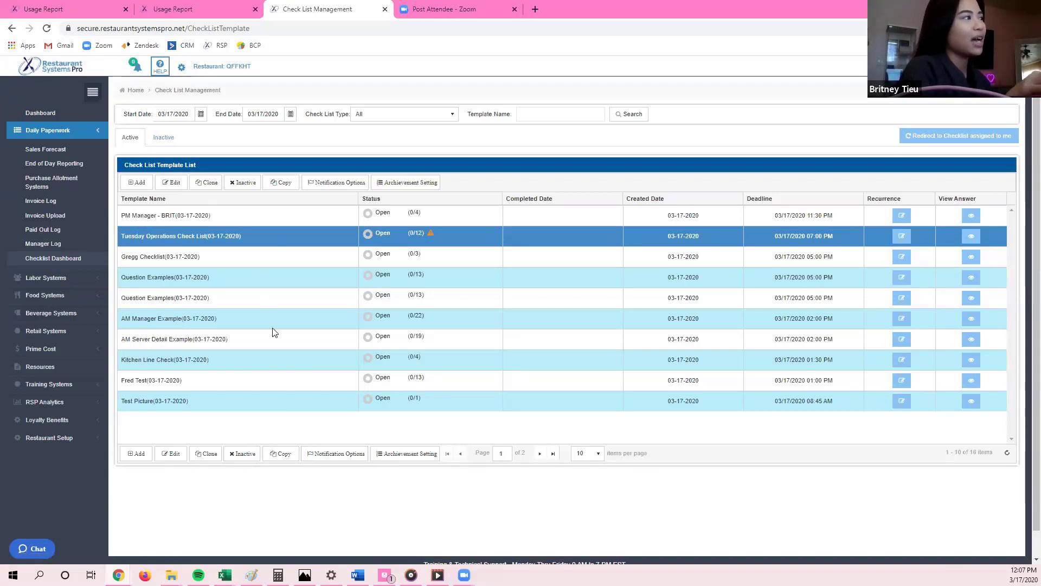
left_click(321, 456)
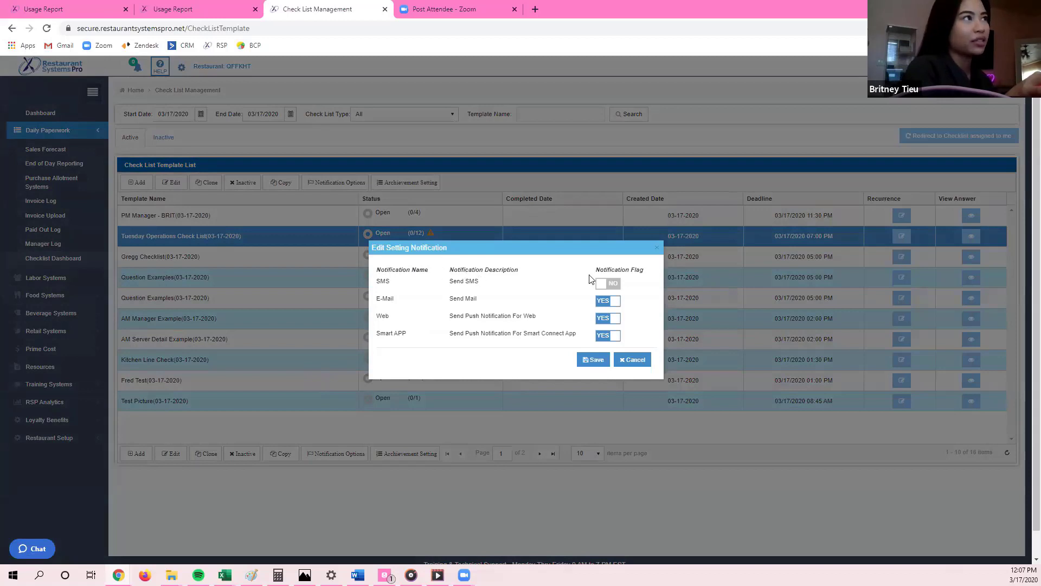
left_click(611, 286)
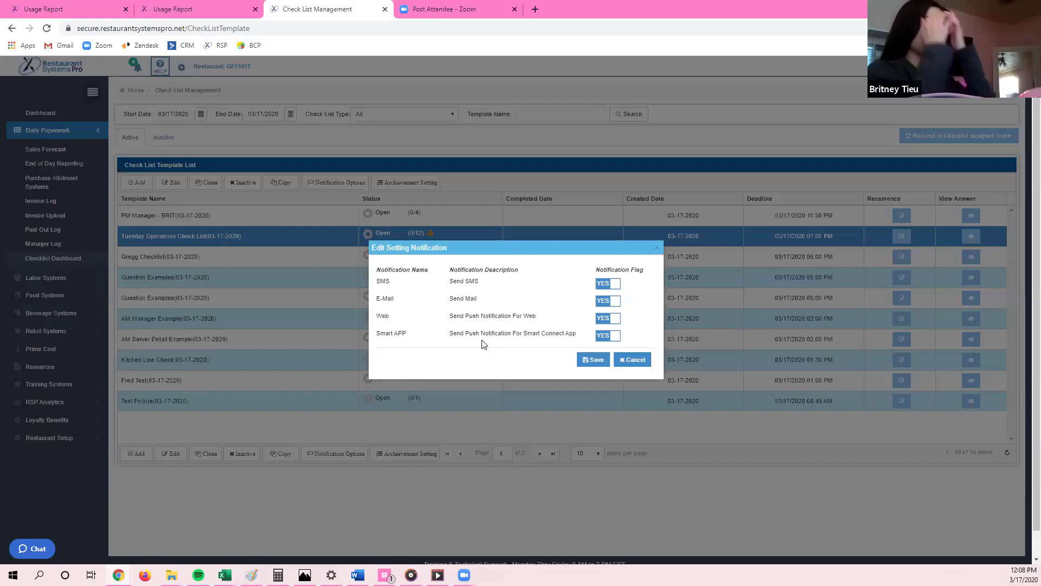
left_click(595, 359)
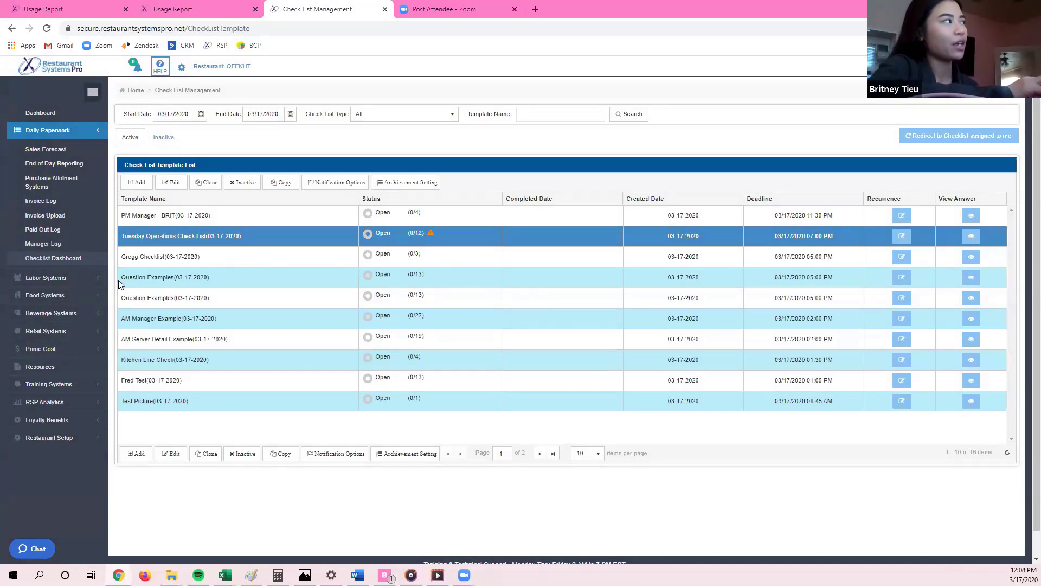
Step: Open the Employees page of Labor Systems in a new browser tab and switch to it
left_click(65, 277)
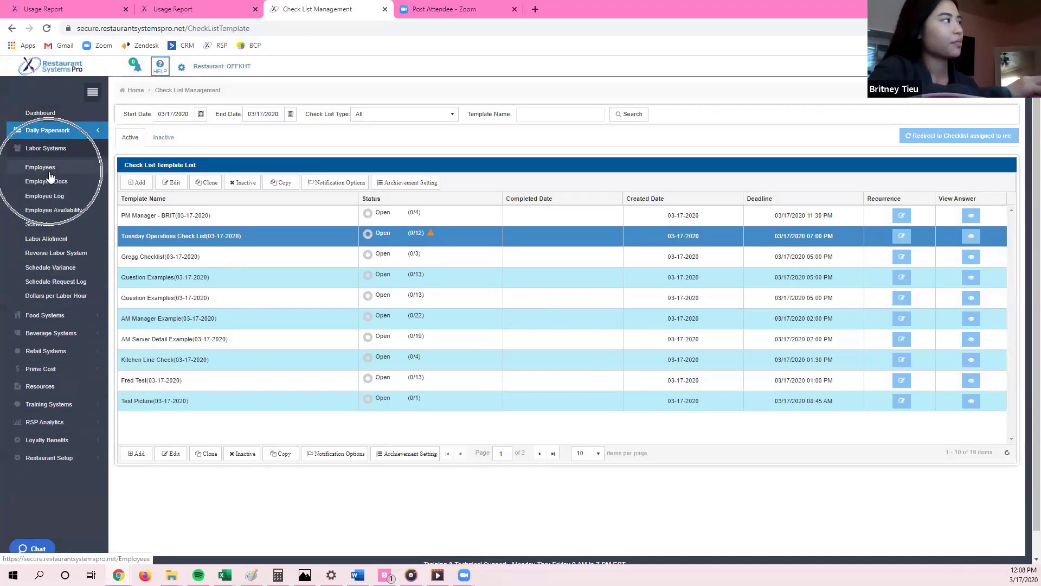
right_click(49, 172)
left_click(90, 178)
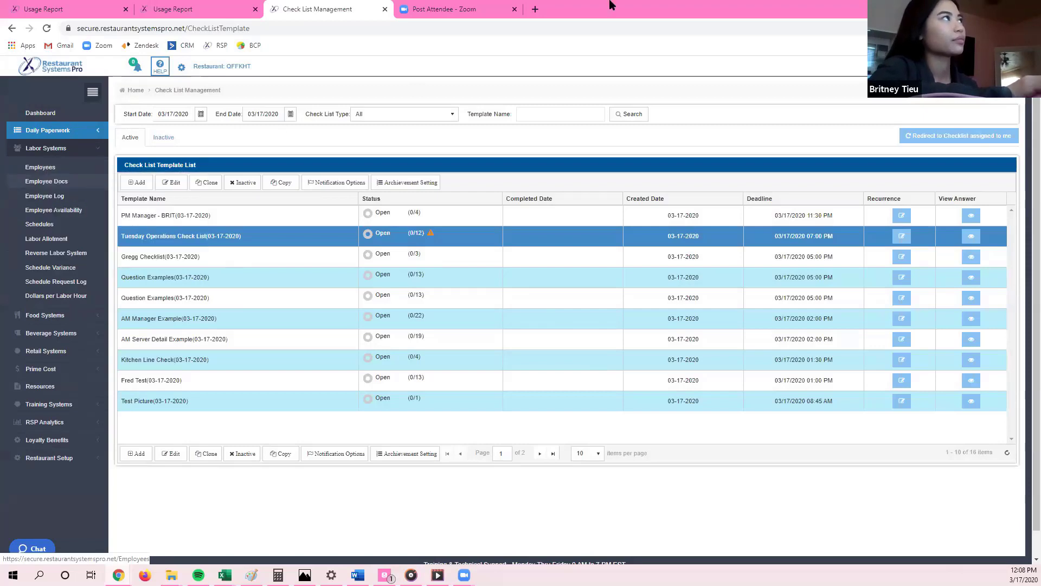
left_click(464, 8)
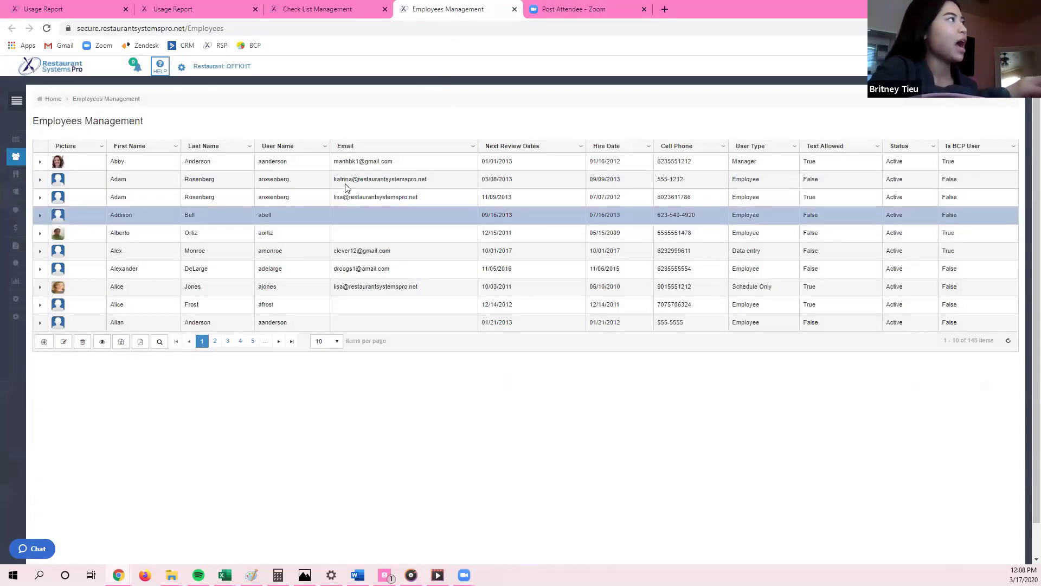
Step: Open the first employee record on page 3 of the employee list and check its cell phone field
left_click(214, 341)
left_click(227, 341)
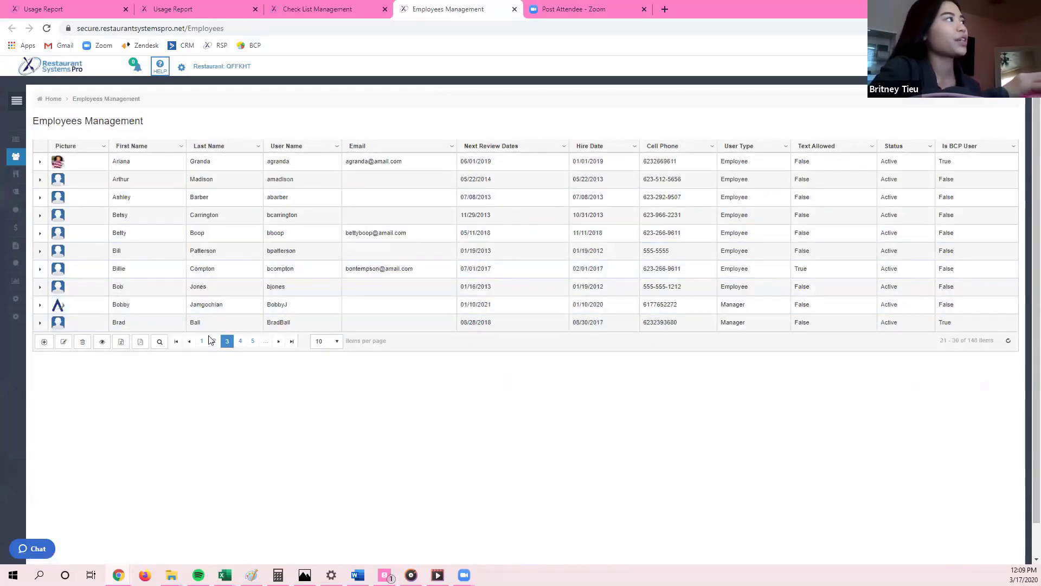
double_click(170, 162)
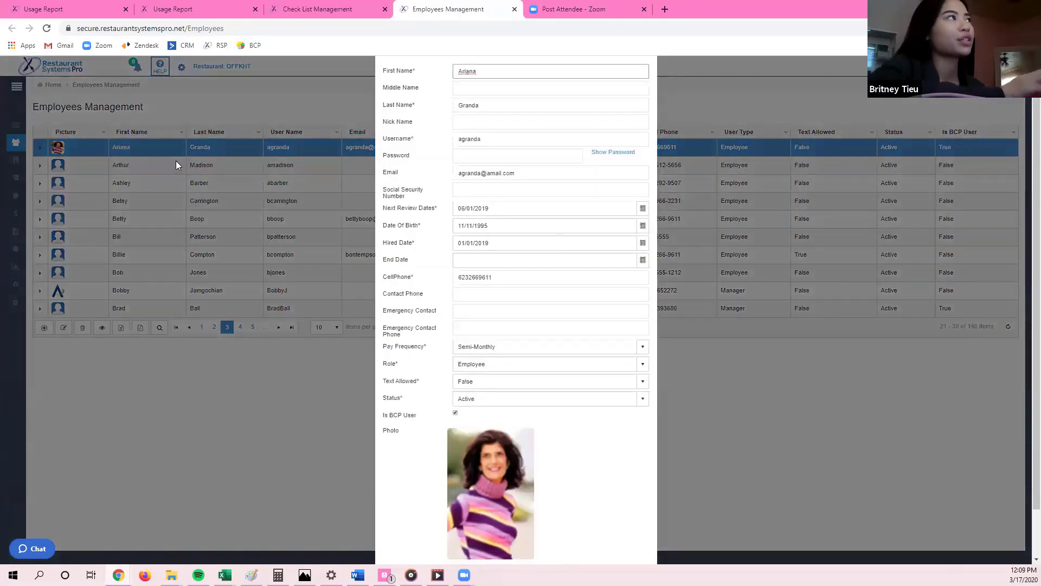
left_click(525, 175)
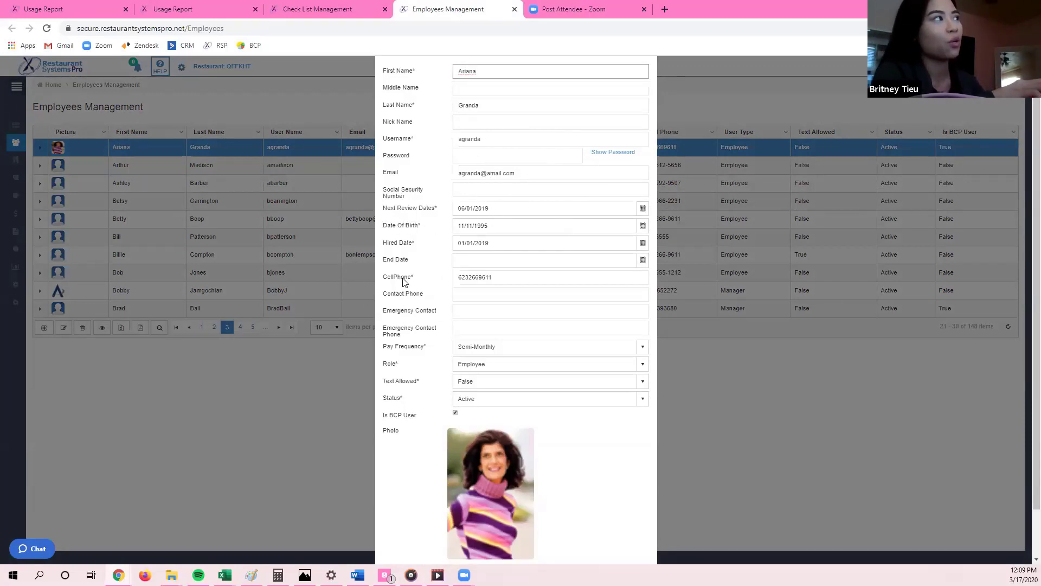
left_click_drag(414, 277, 386, 283)
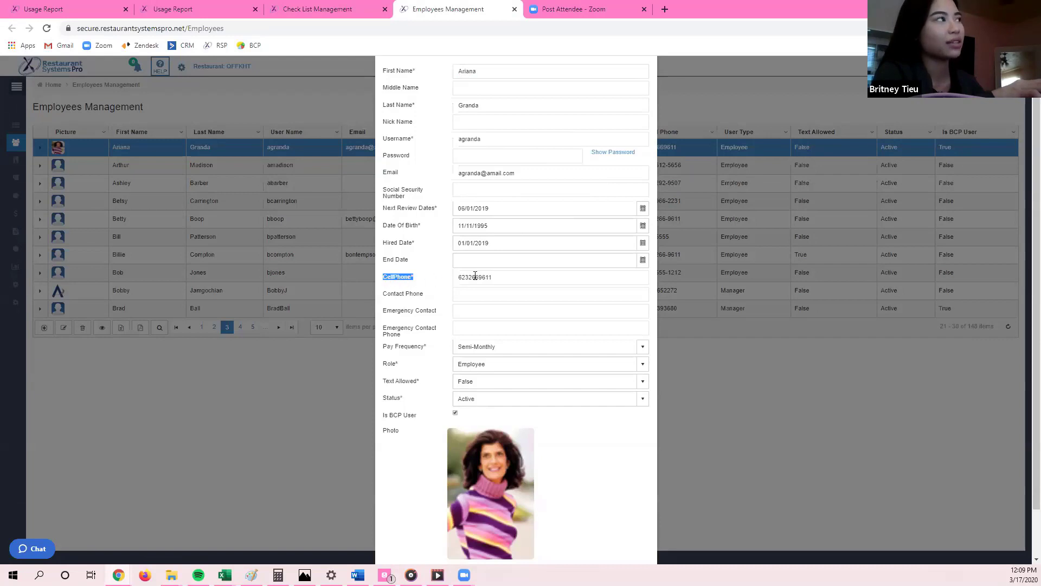
left_click(496, 282)
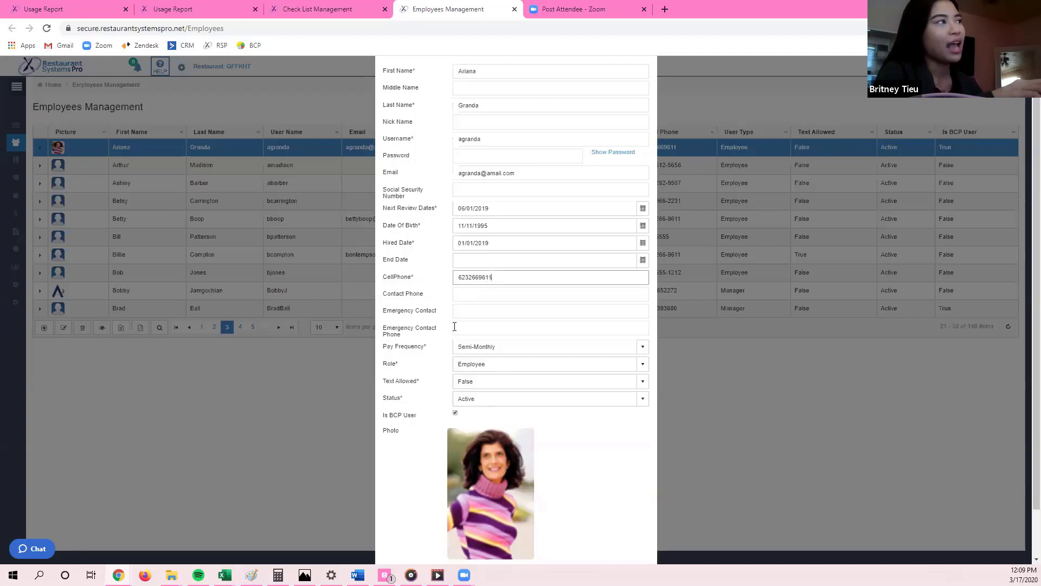
Step: Set Text Allowed to True in the open employee record and save it
triple_click(393, 382)
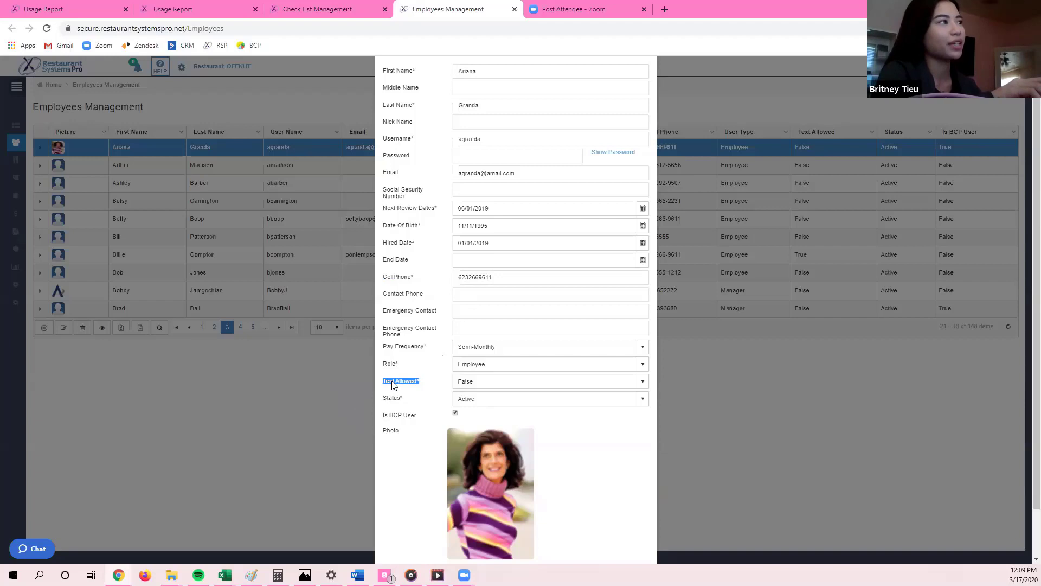
left_click(642, 385)
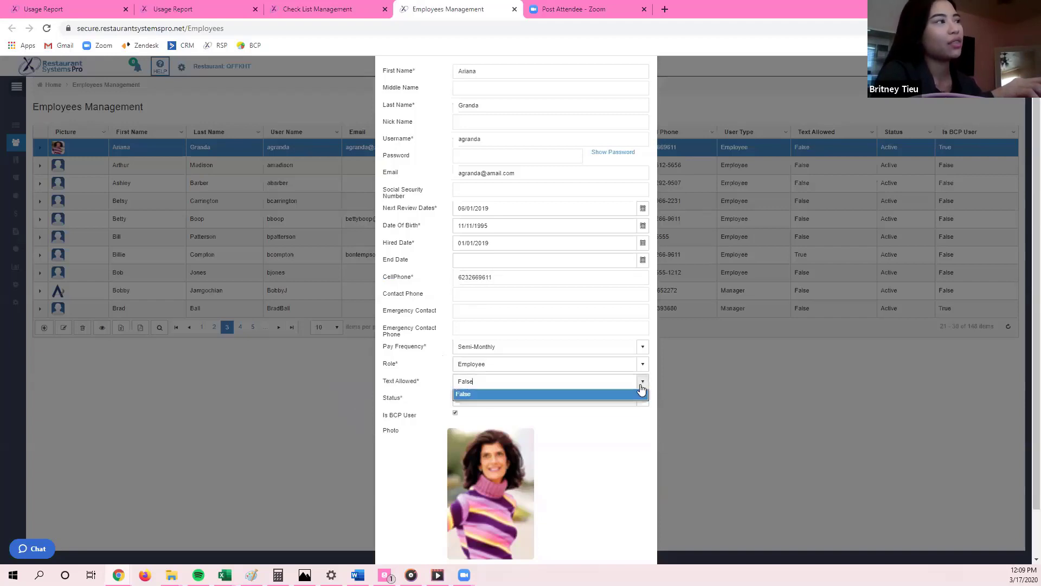
left_click(634, 395)
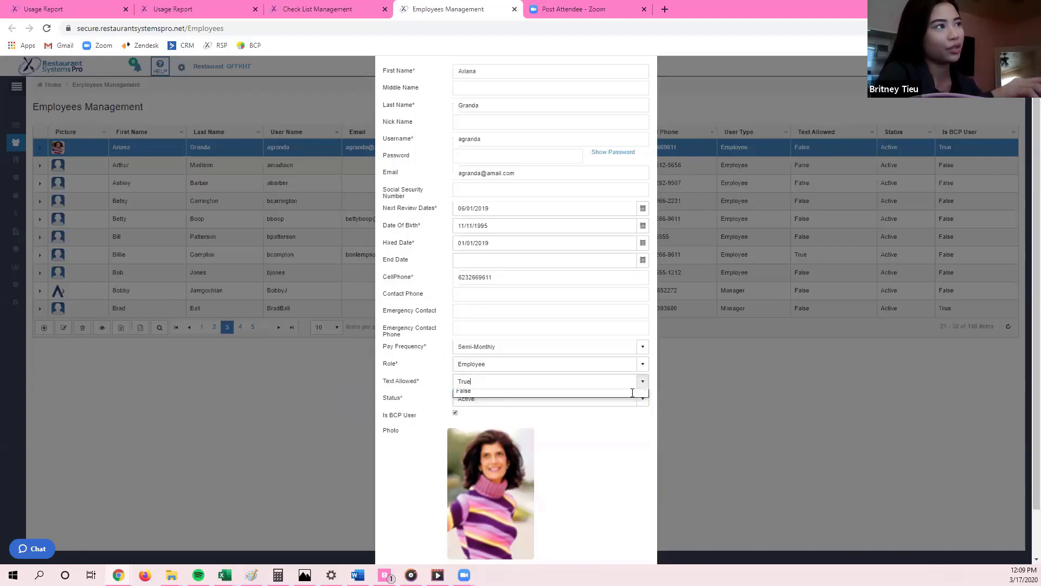
scroll(595, 461, "down", 1)
left_click(586, 543)
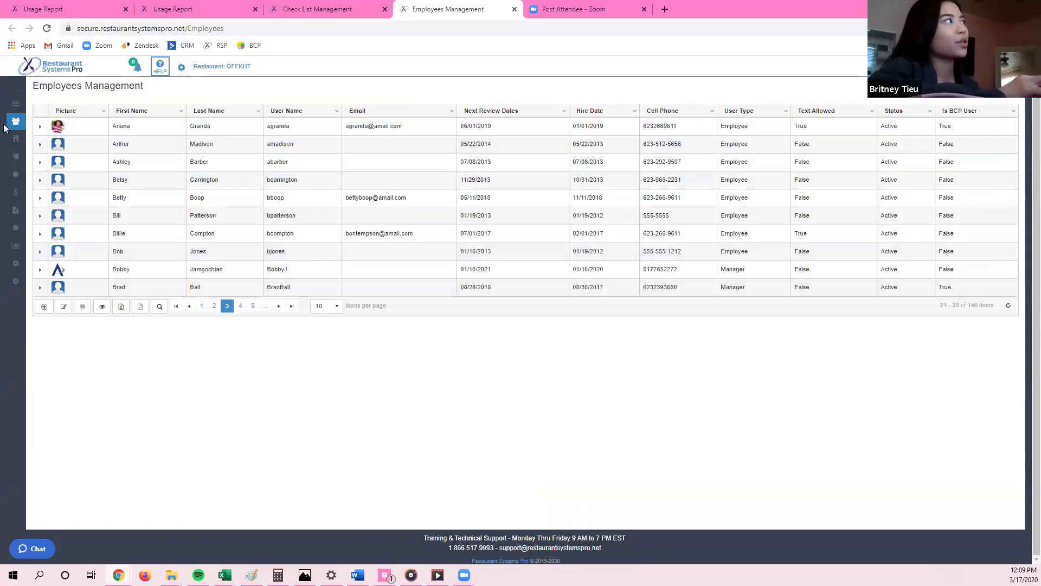
Step: Reload the employee list, show 100 items per page, and review the Text Allowed values across the employees
mouse_move(10, 125)
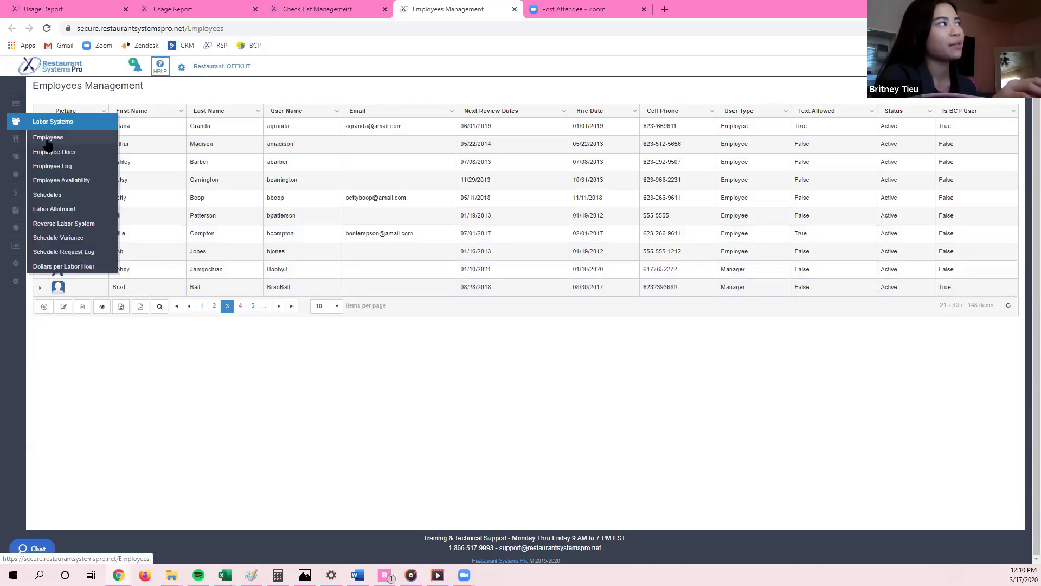
left_click(48, 138)
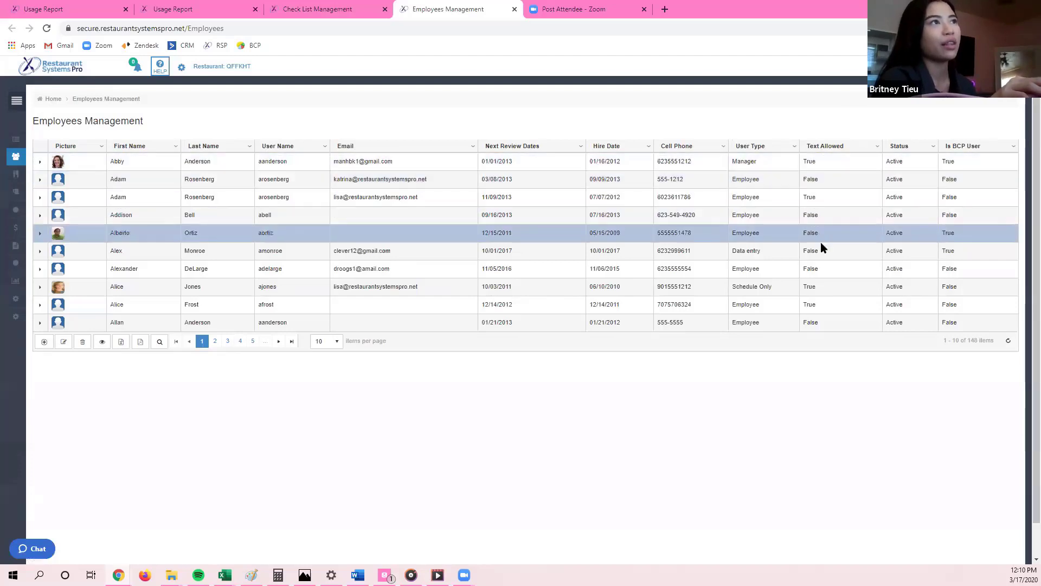
left_click(328, 341)
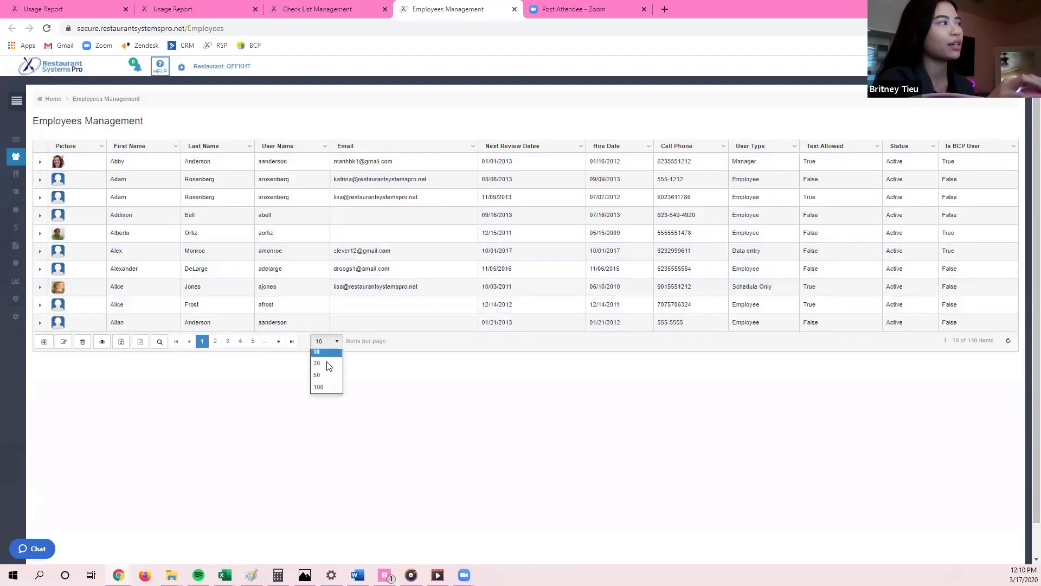
left_click(326, 403)
scroll(851, 260, "down", 3)
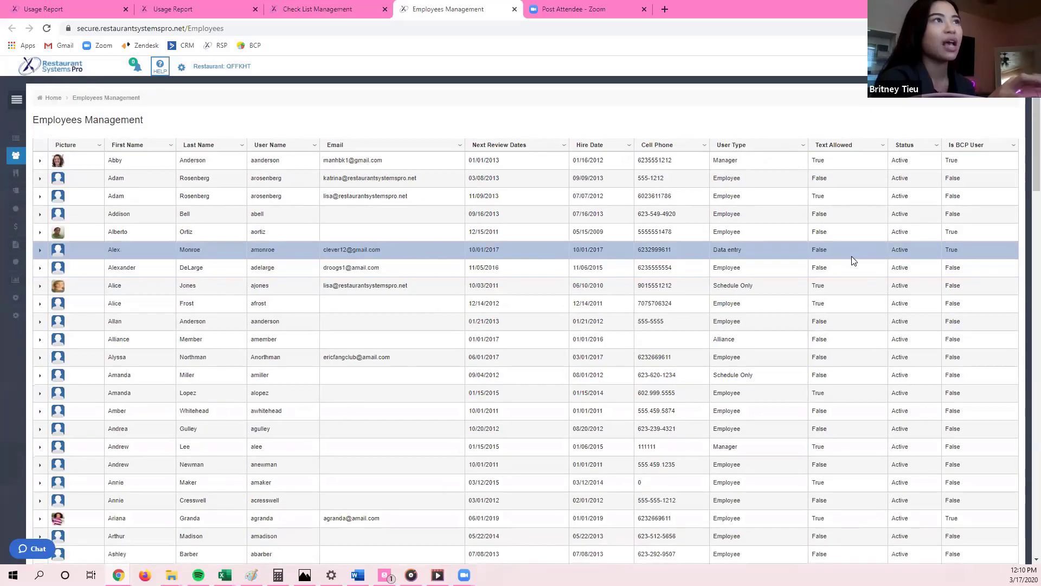
scroll(853, 261, "down", 7)
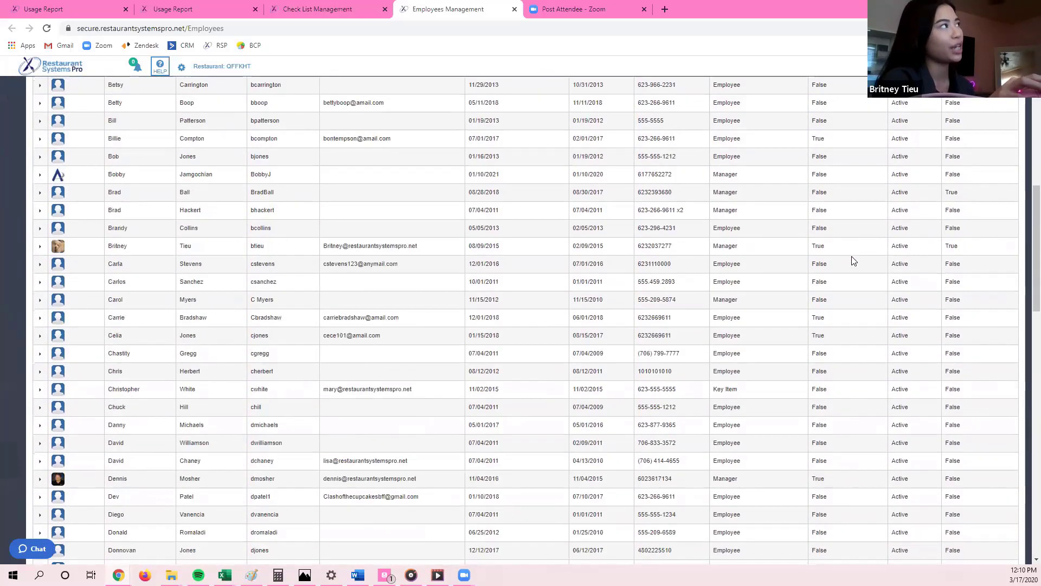
Step: Close the Employees and Post Attendee tabs, and collapse the navigation sidebar on the Check List Management page
left_click(514, 9)
left_click(514, 10)
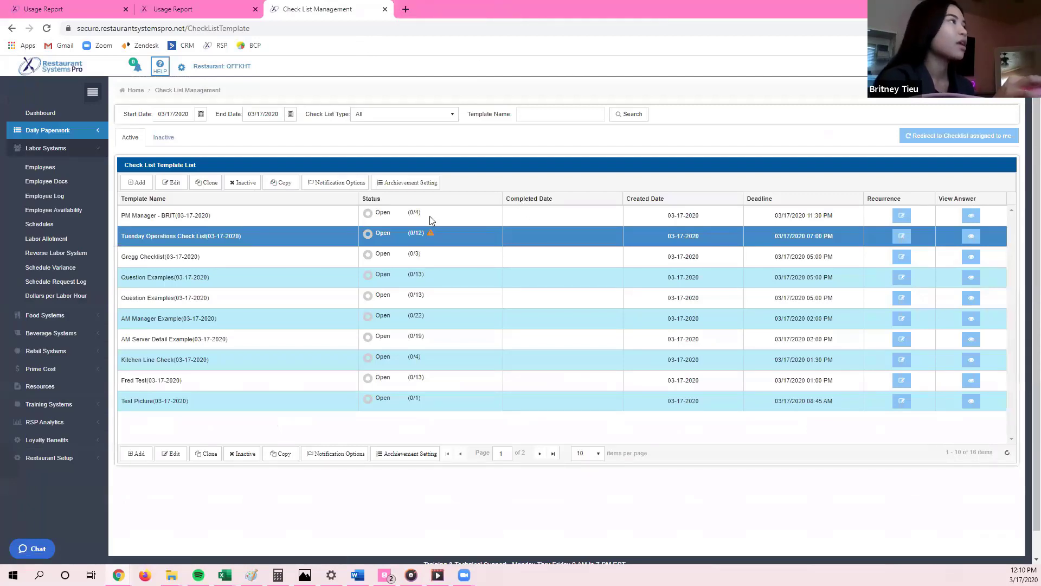
left_click(96, 97)
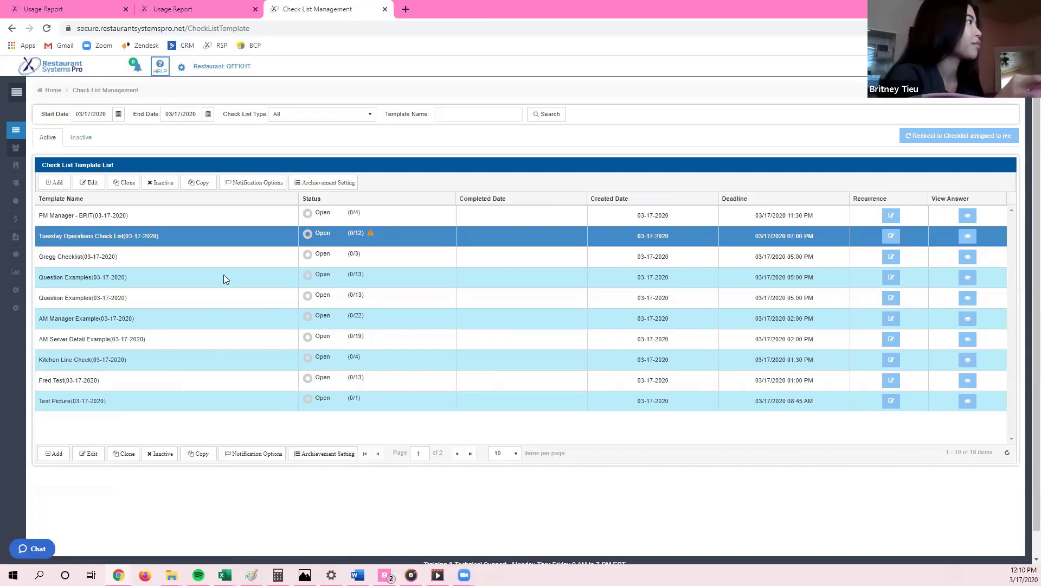
Step: Create a new check list template named "Cleaning Checklist"
left_click(57, 454)
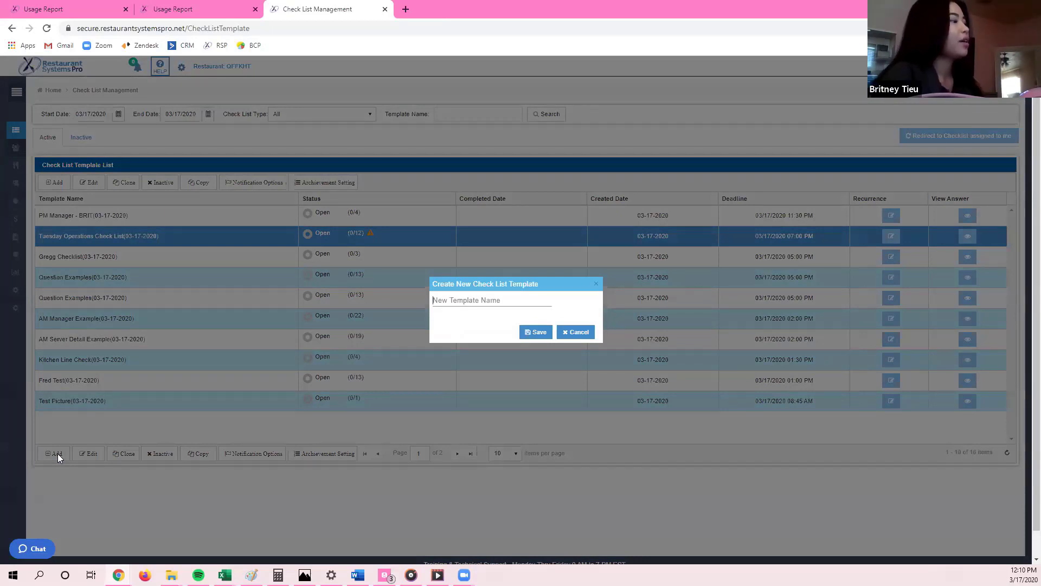
type("Cleaning ")
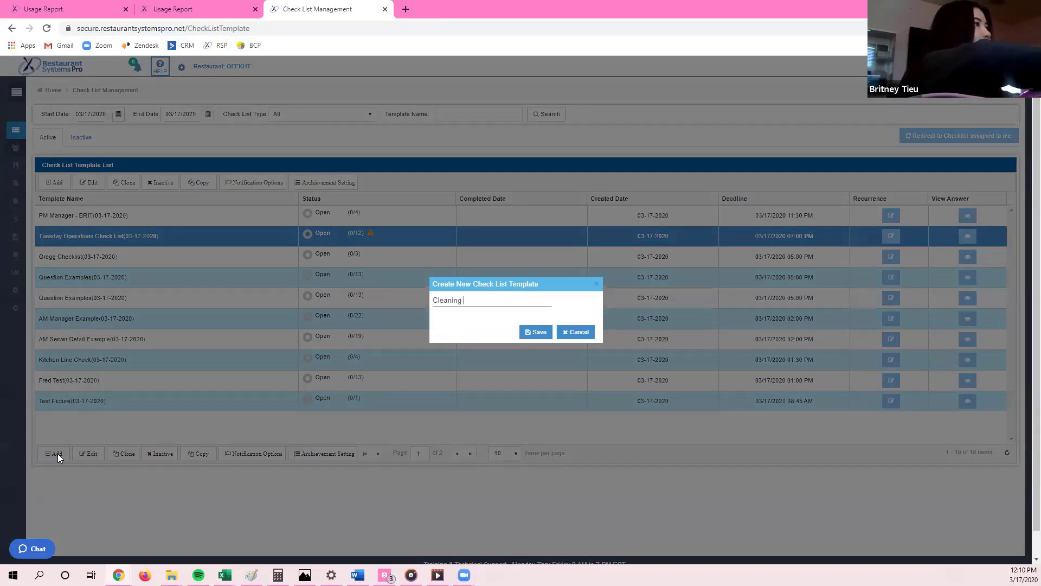
type("Checklist")
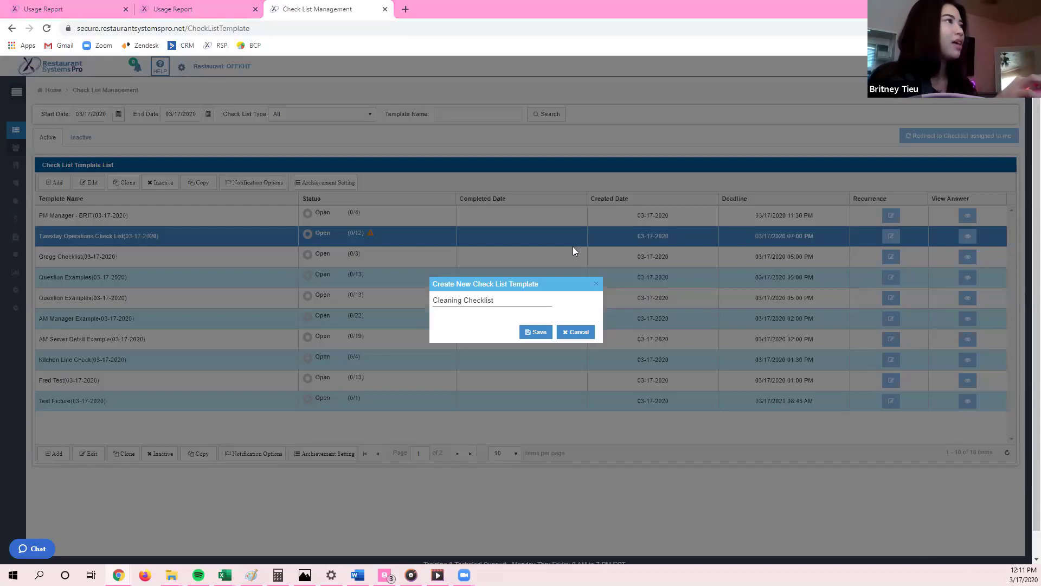
left_click(543, 340)
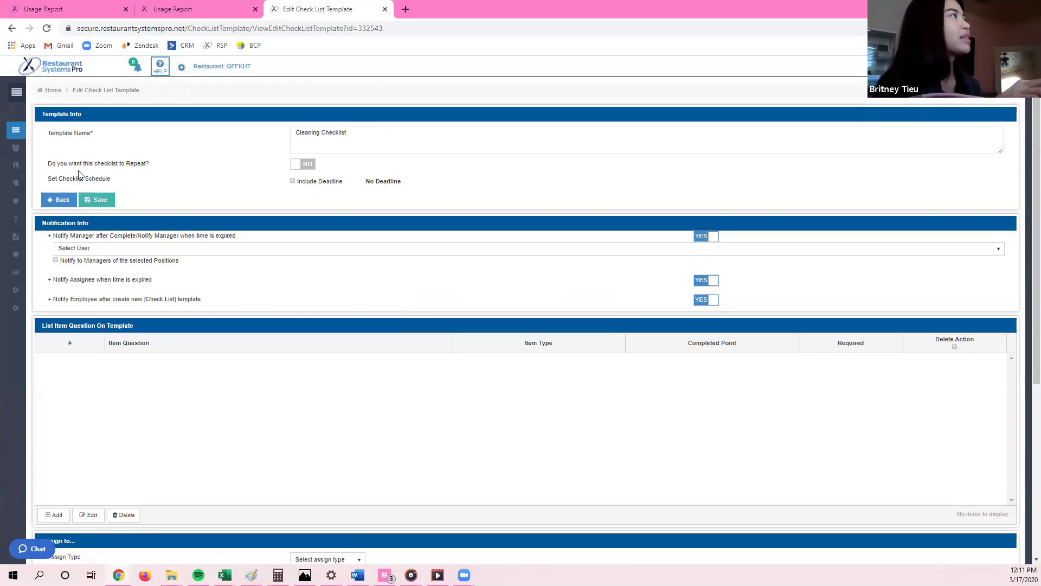
Step: Turn on repetition for the Cleaning Checklist and set its recurrence repetition type to Day(s) of the week
left_click_drag(43, 165, 211, 172)
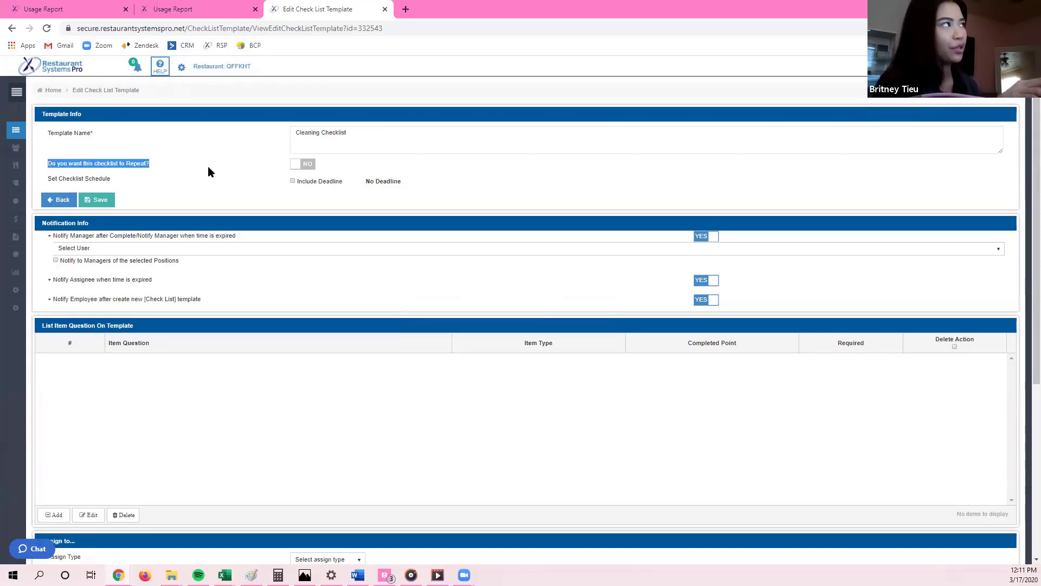
left_click(309, 164)
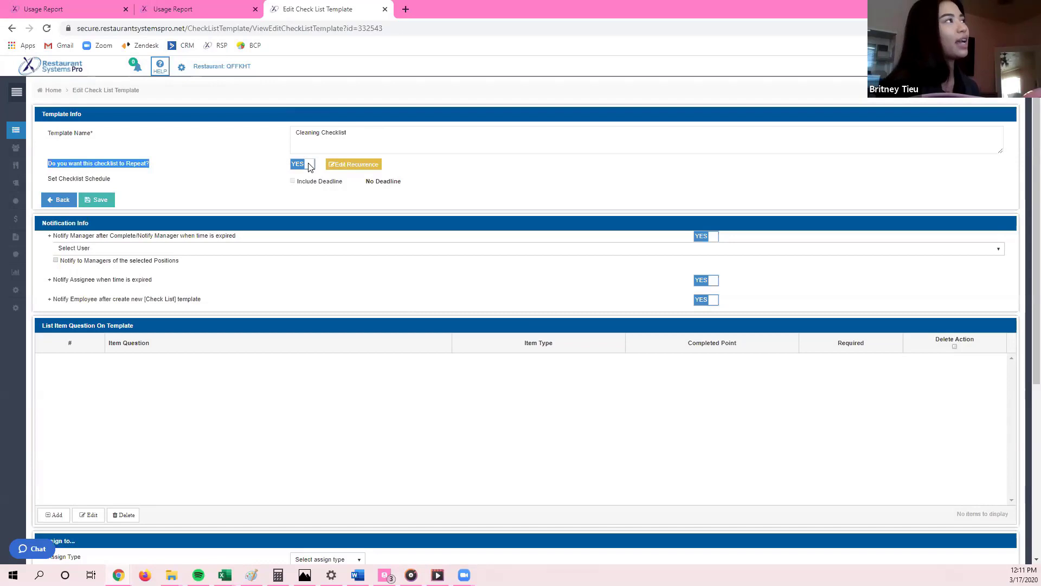
left_click(341, 168)
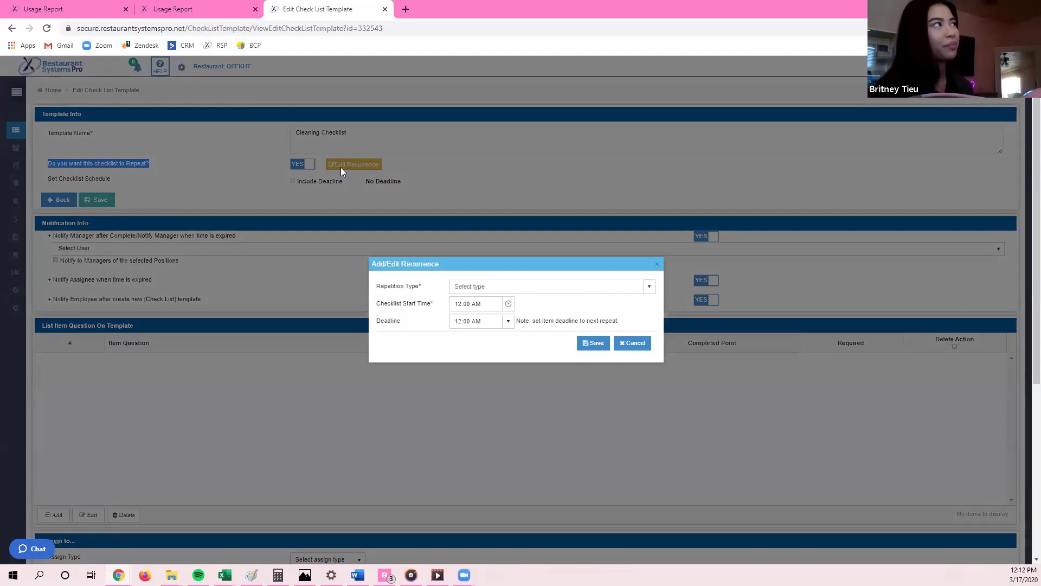
double_click(382, 288)
triple_click(381, 287)
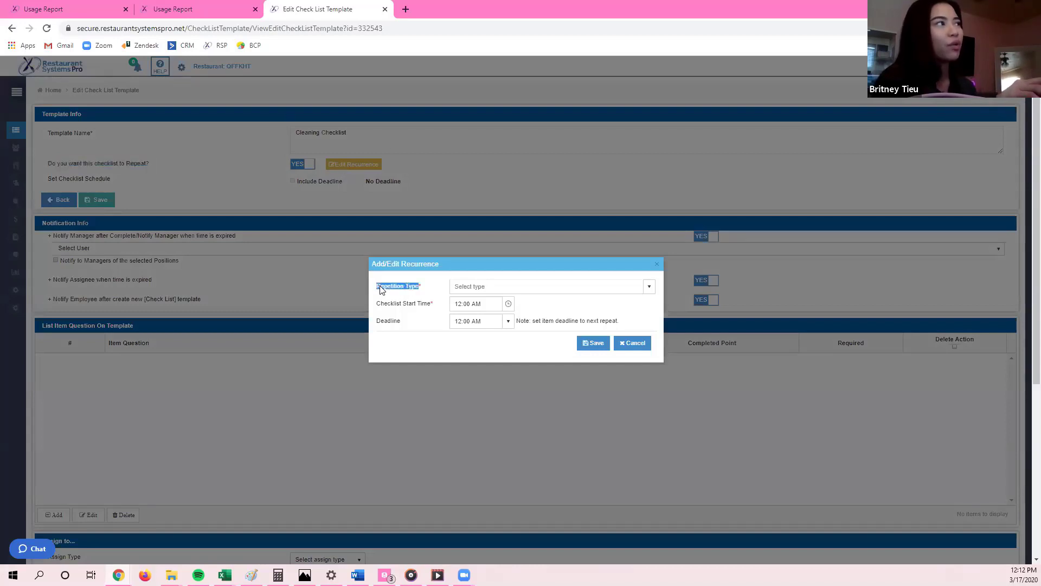
left_click(650, 287)
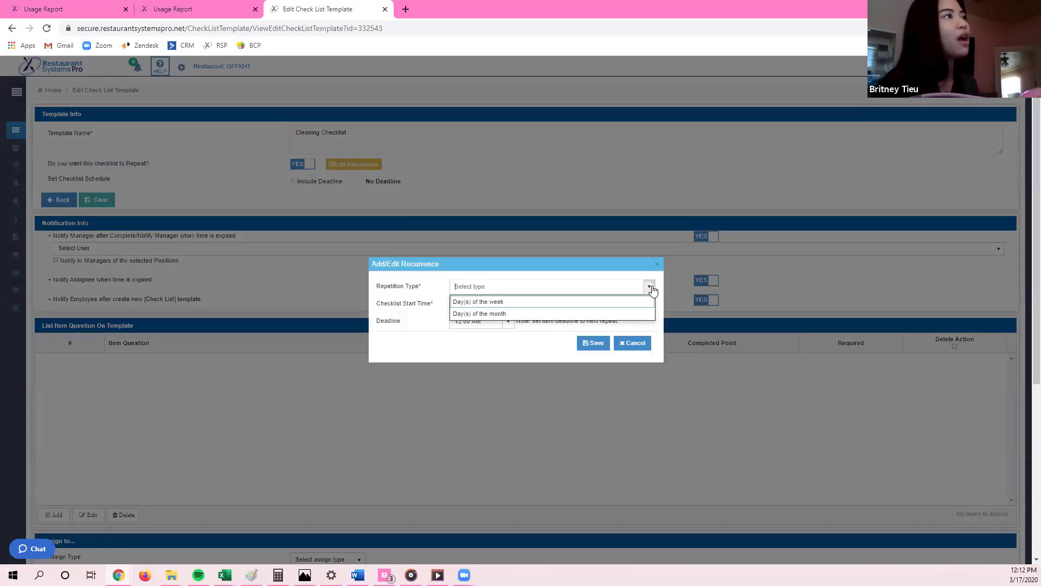
left_click(643, 301)
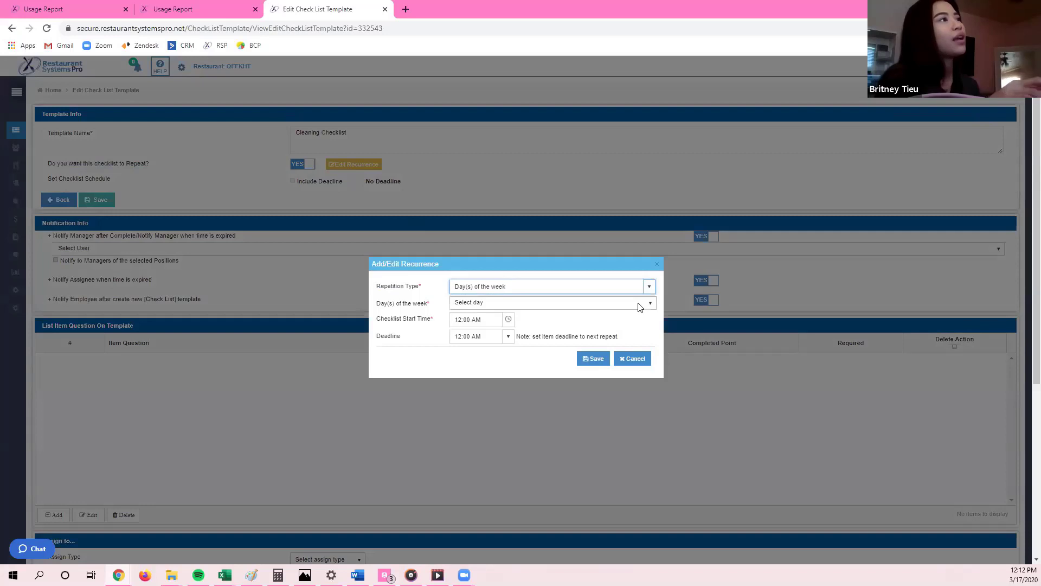
left_click(640, 307)
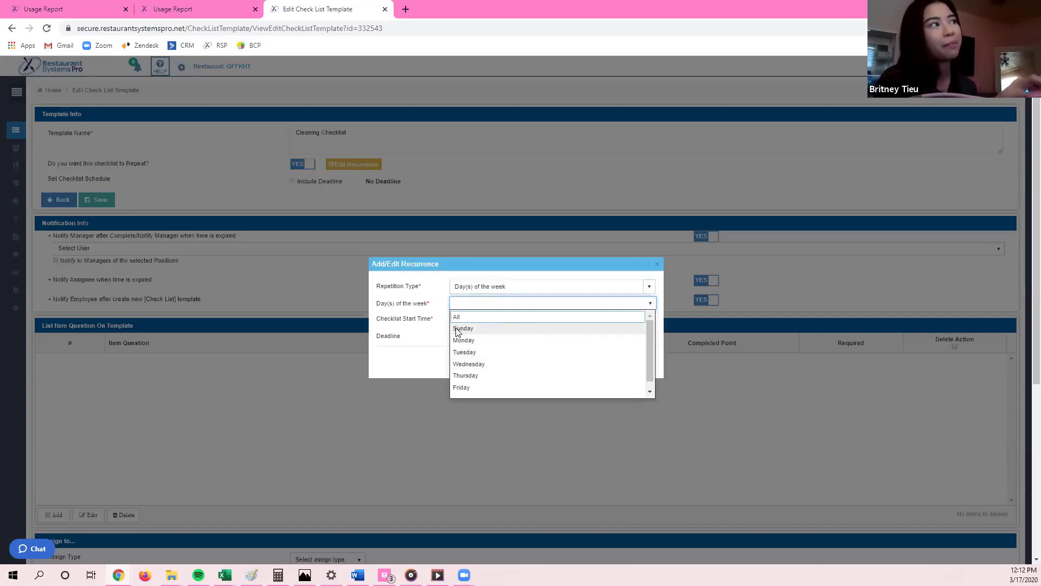
left_click(485, 328)
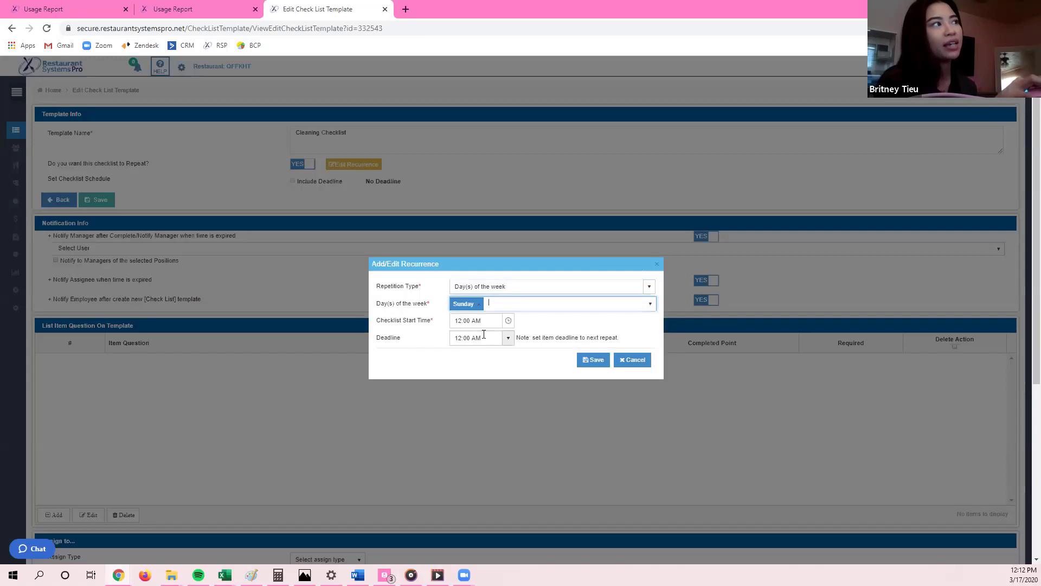
left_click(532, 305)
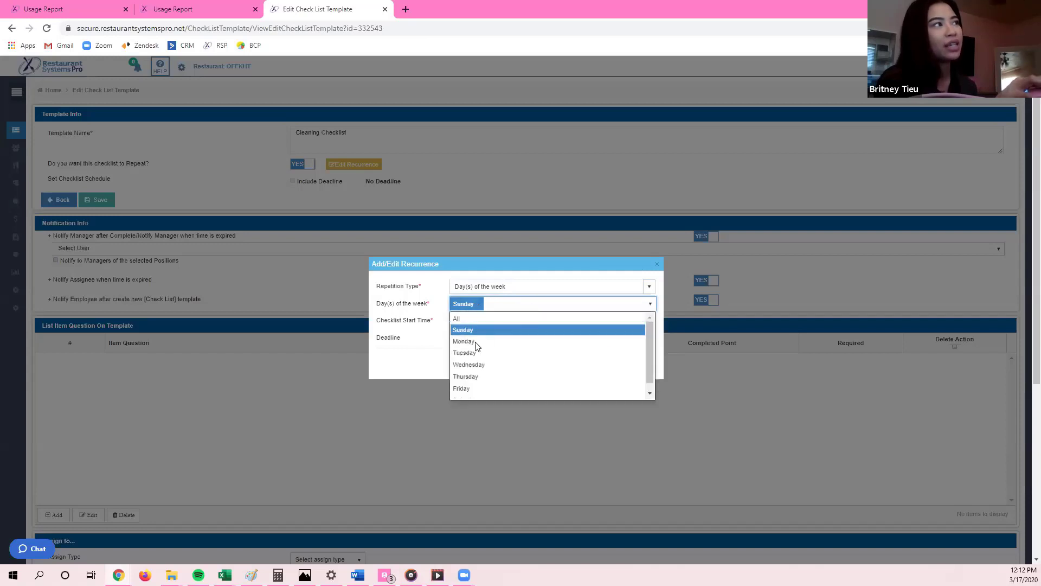
left_click(478, 304)
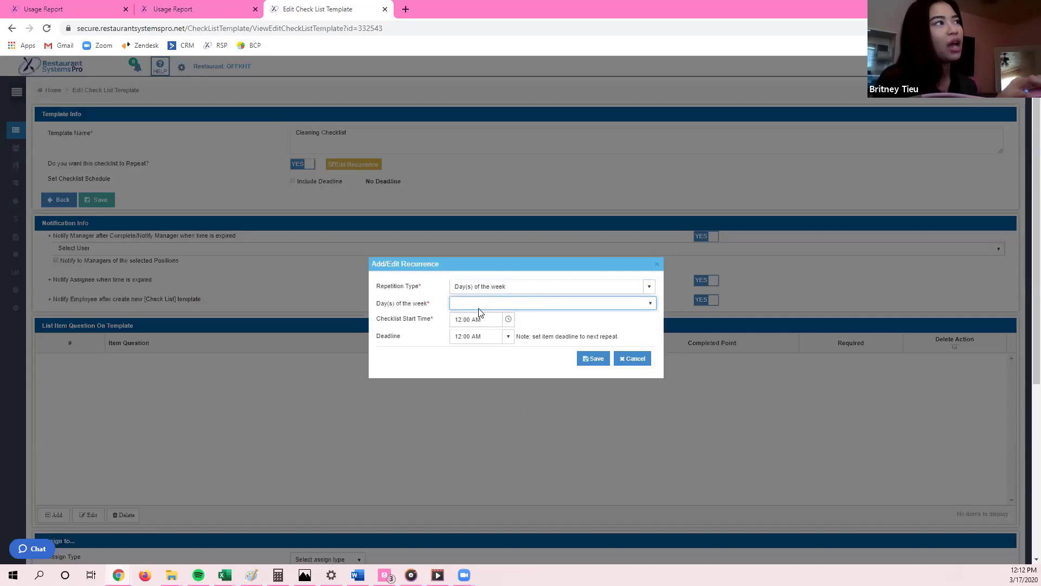
Step: Set the days of the week in the Cleaning Checklist's recurrence to All
left_click(482, 305)
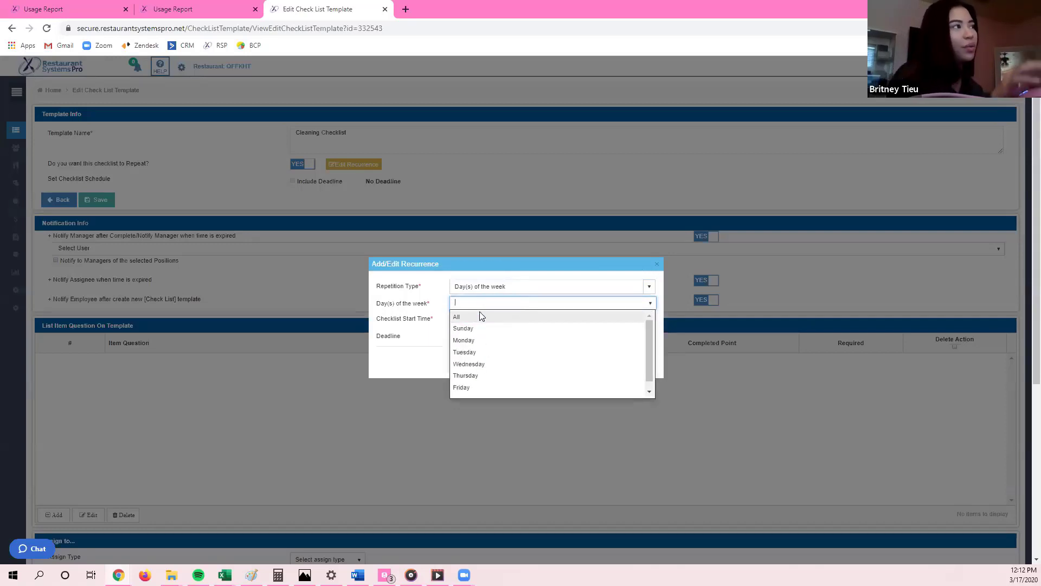
left_click(481, 317)
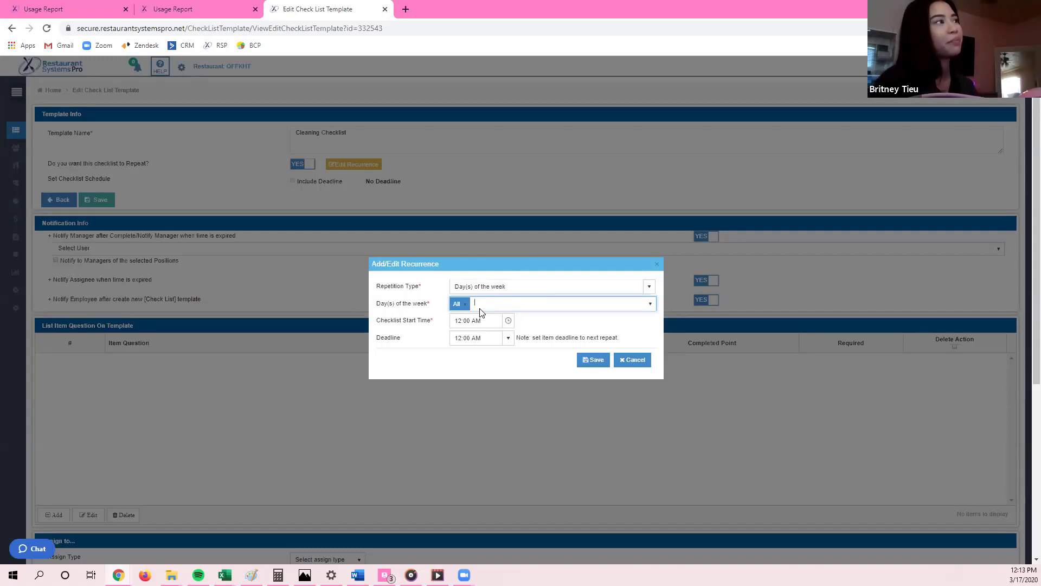
Step: Set the checklist start time in the Cleaning Checklist's recurrence to 08:45 AM
left_click(508, 320)
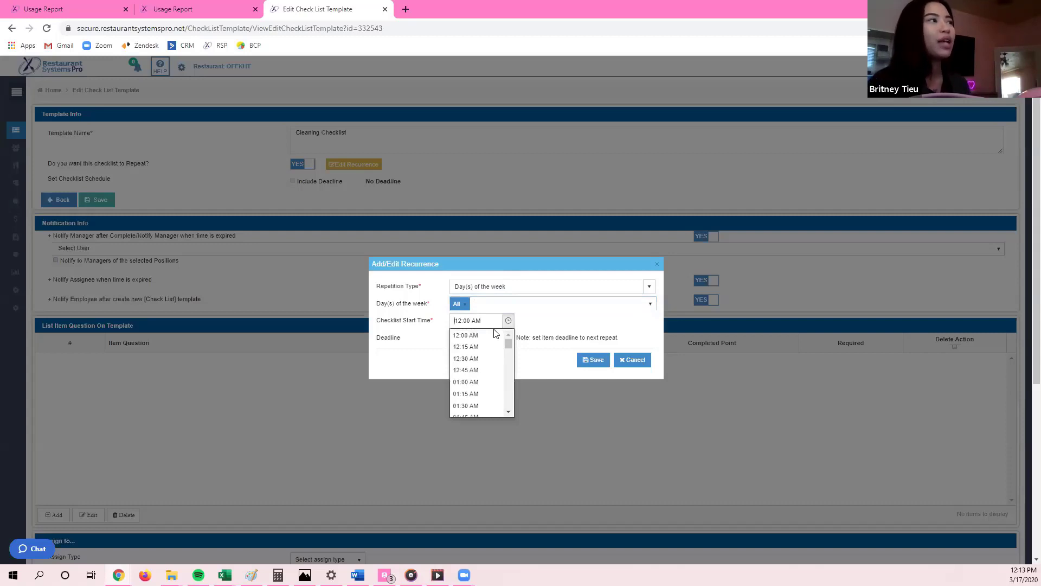
scroll(474, 356, "down", 4)
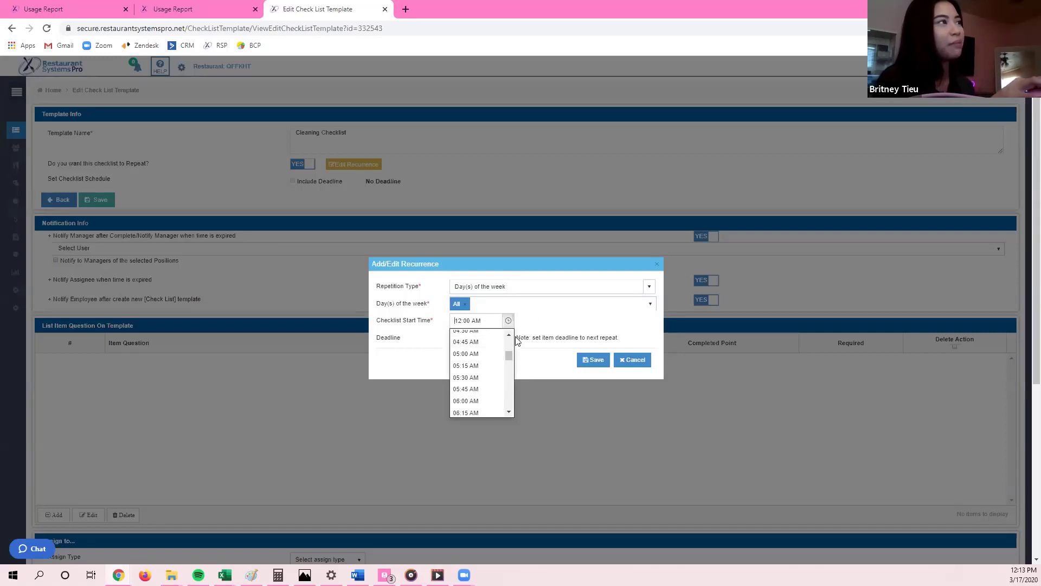
scroll(510, 360, "down", 2)
left_click_drag(512, 367, 483, 364)
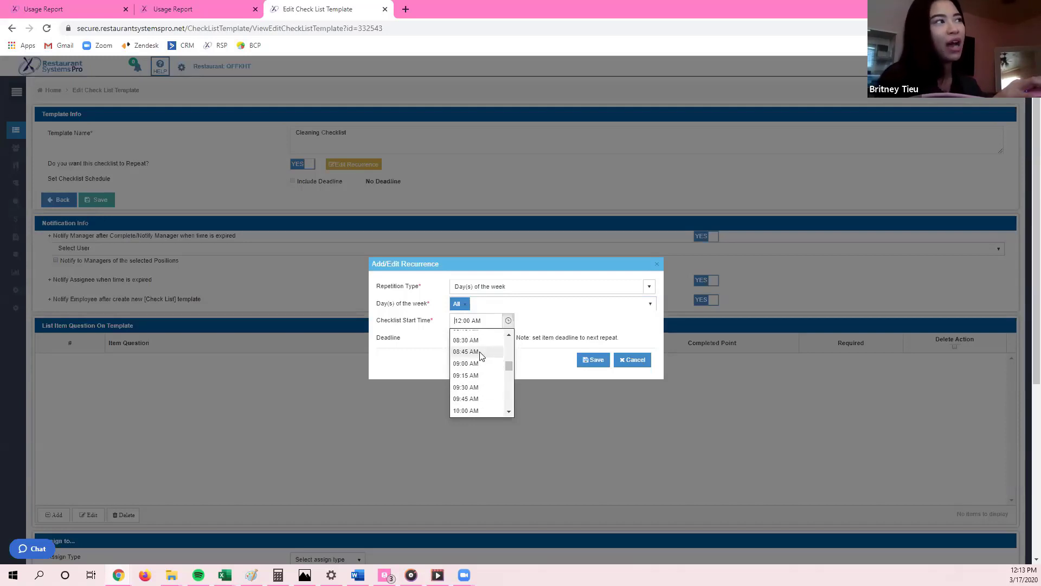
left_click(480, 353)
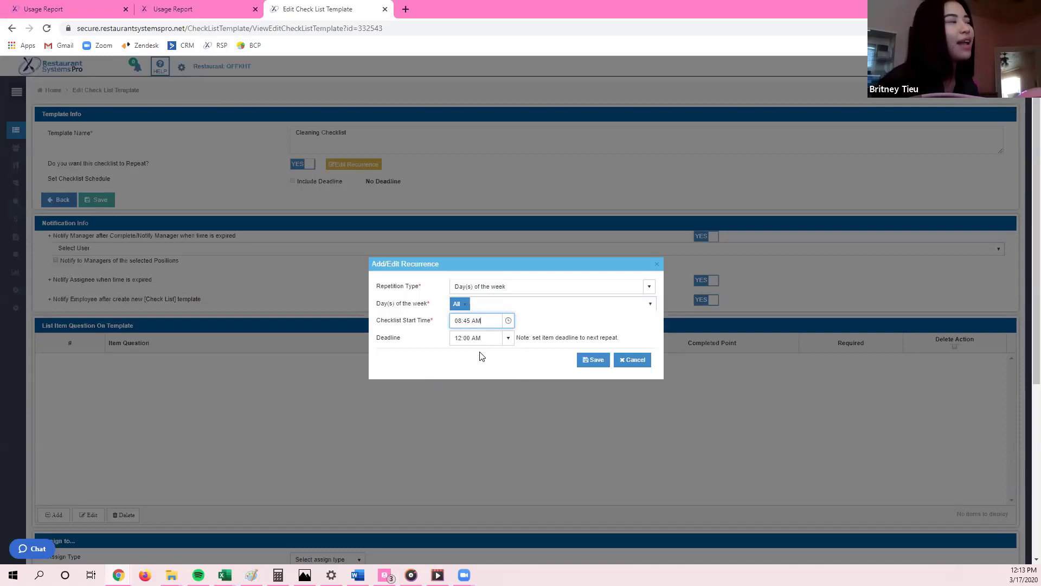
Step: Set the recurrence deadline to 10:30 PM and save the recurrence settings
left_click(510, 341)
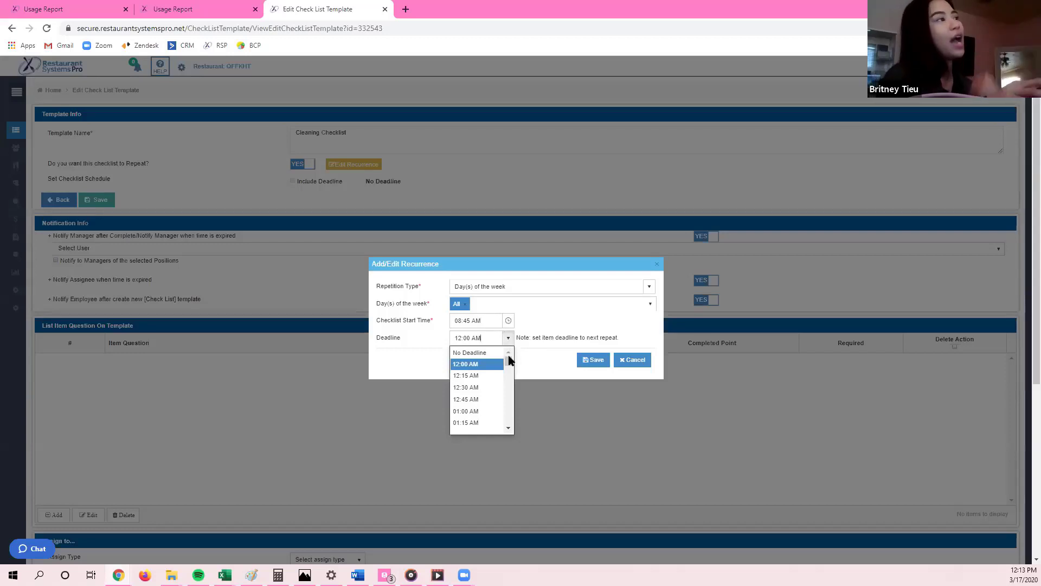
left_click_drag(508, 356, 511, 391)
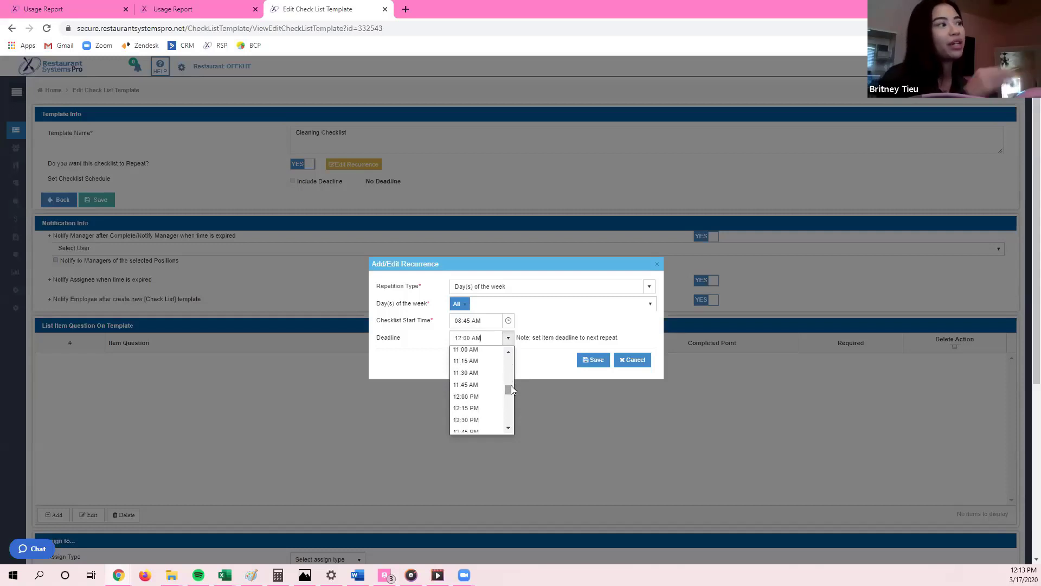
key("alt+Tab")
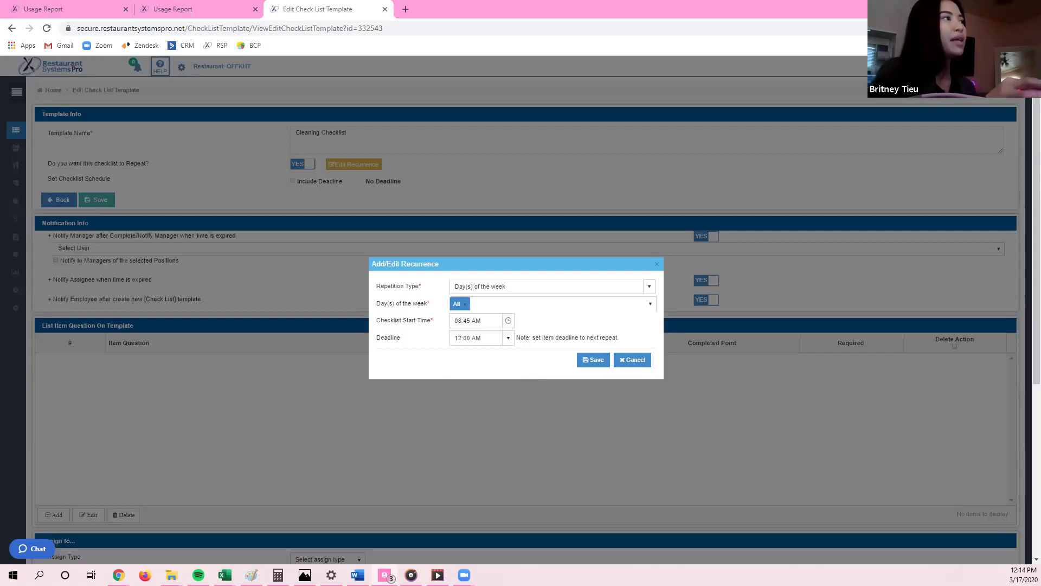
left_click(508, 338)
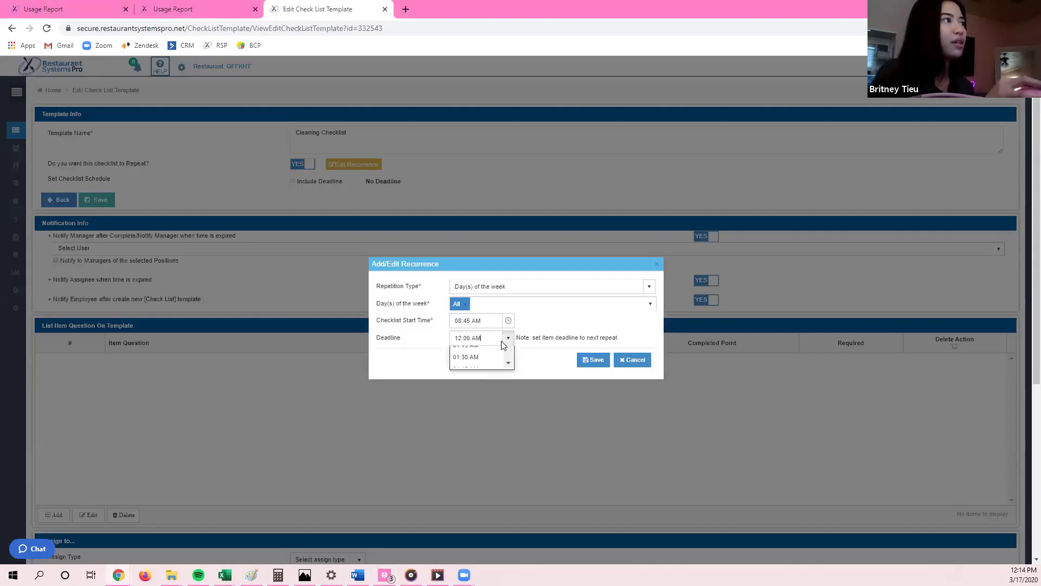
left_click_drag(508, 361, 493, 417)
scroll(491, 417, "down", 2)
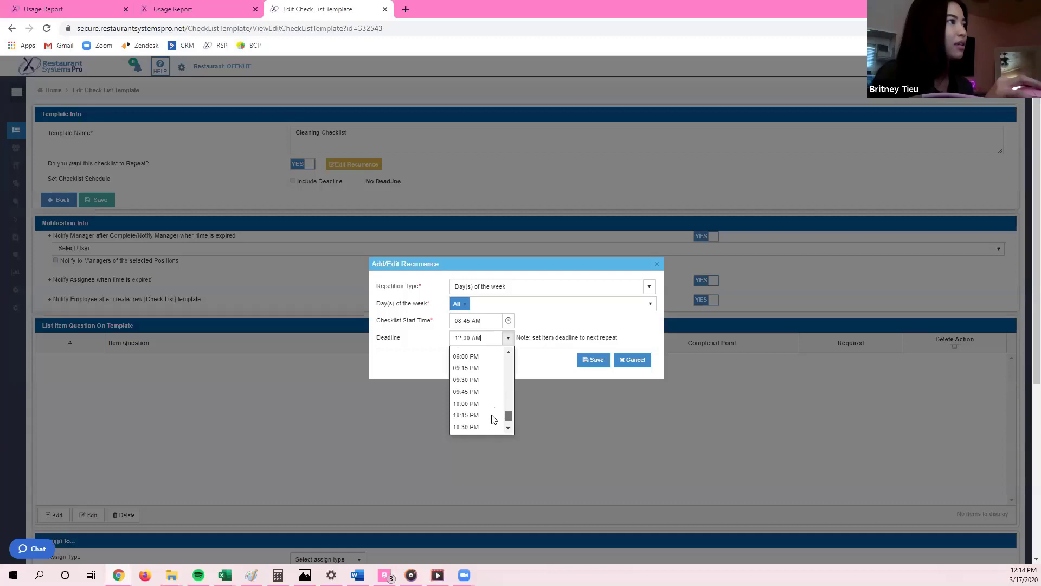
left_click(475, 427)
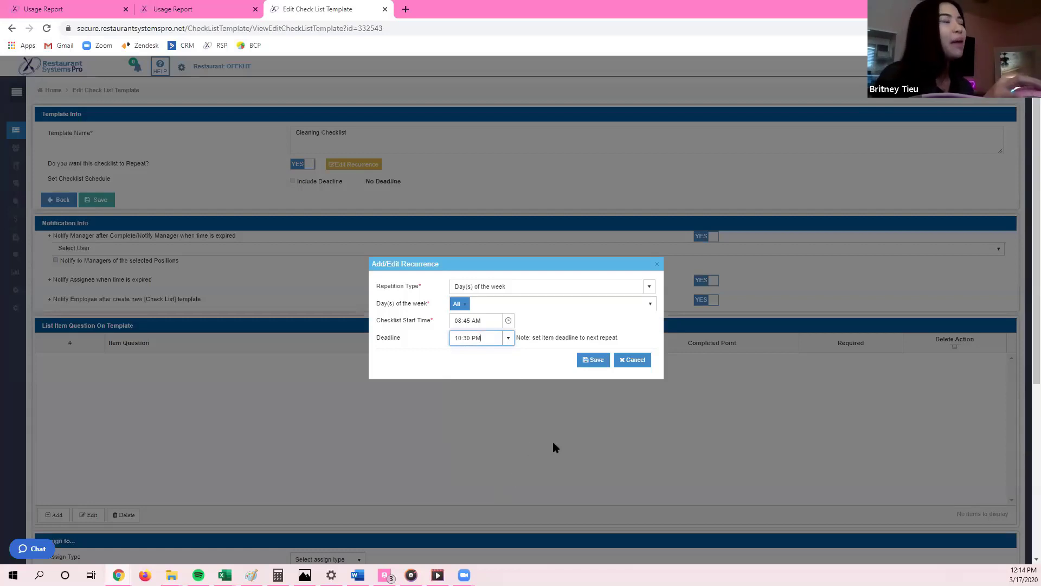
left_click(607, 361)
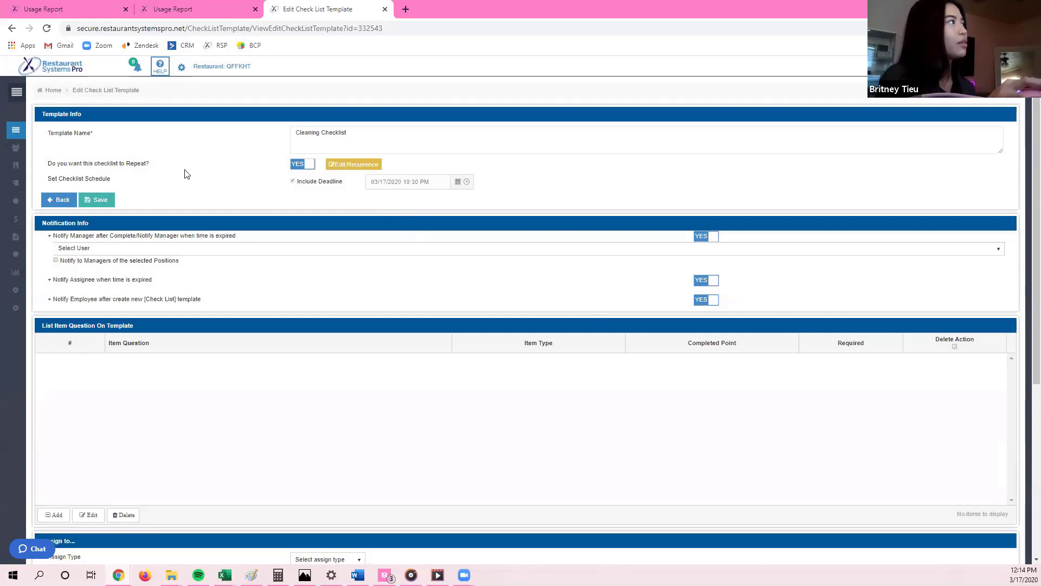
Step: Select two individual managers for the completion or expiry notification, and switch to notifying managers of the selected positions instead
scroll(146, 193, "down", 1)
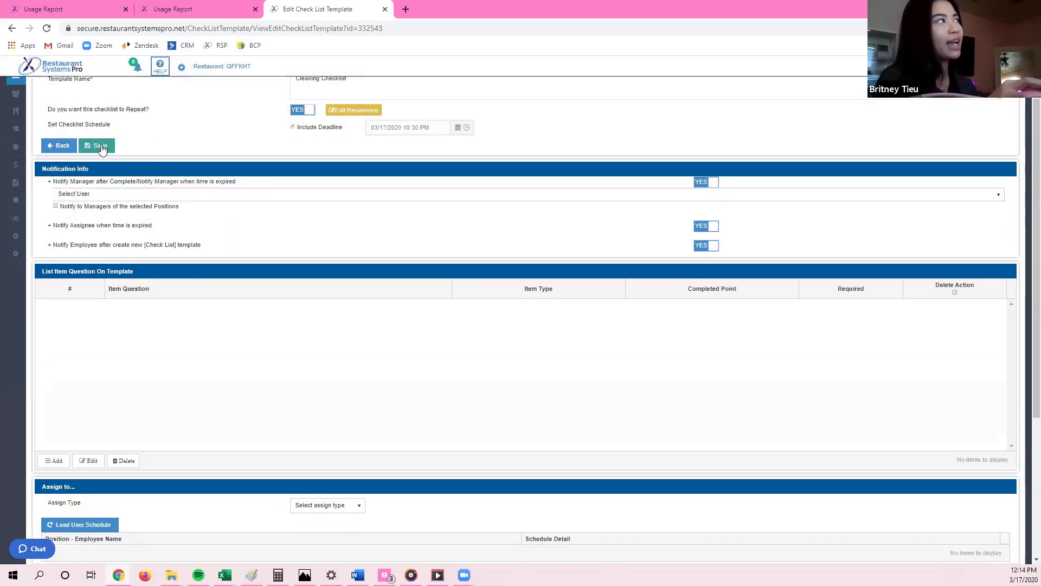
scroll(231, 185, "up", 1)
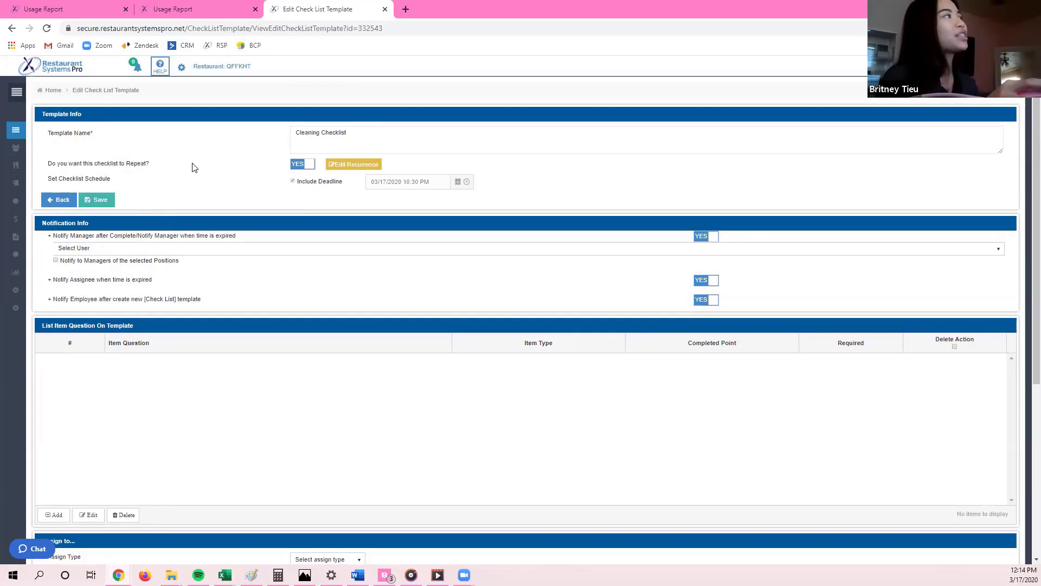
scroll(192, 164, "down", 1)
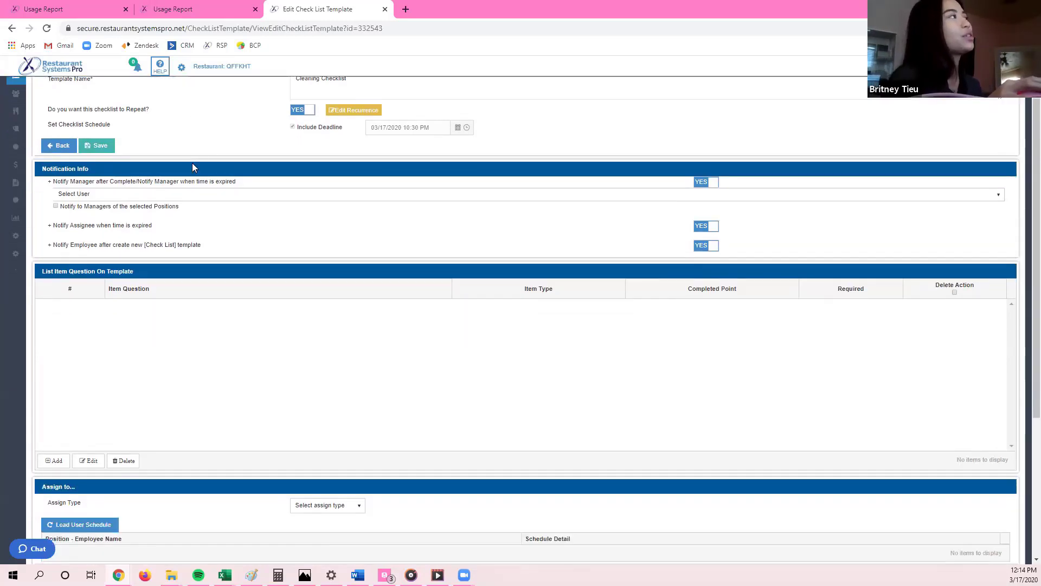
left_click(105, 195)
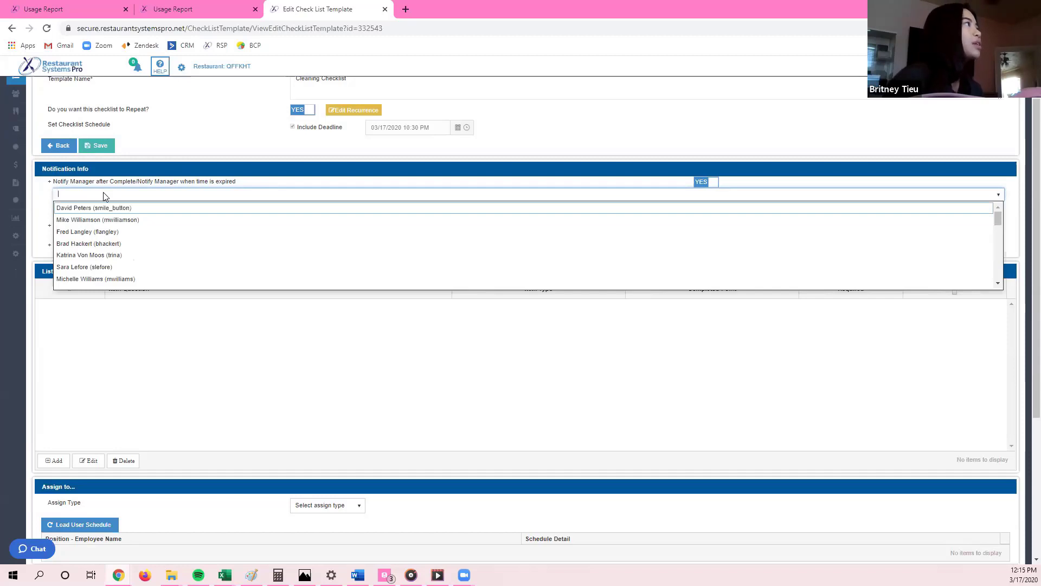
left_click(123, 254)
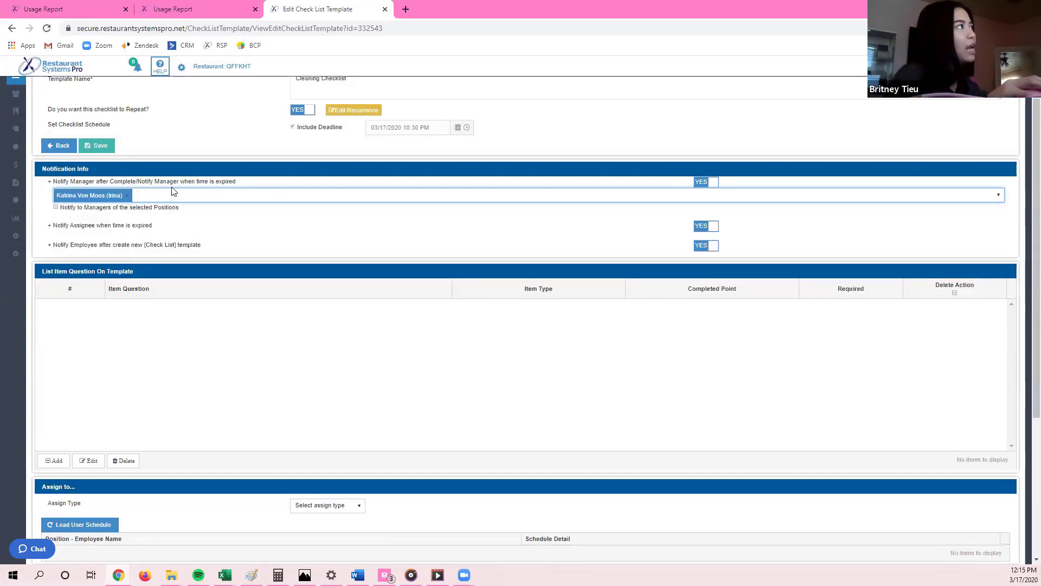
left_click(167, 196)
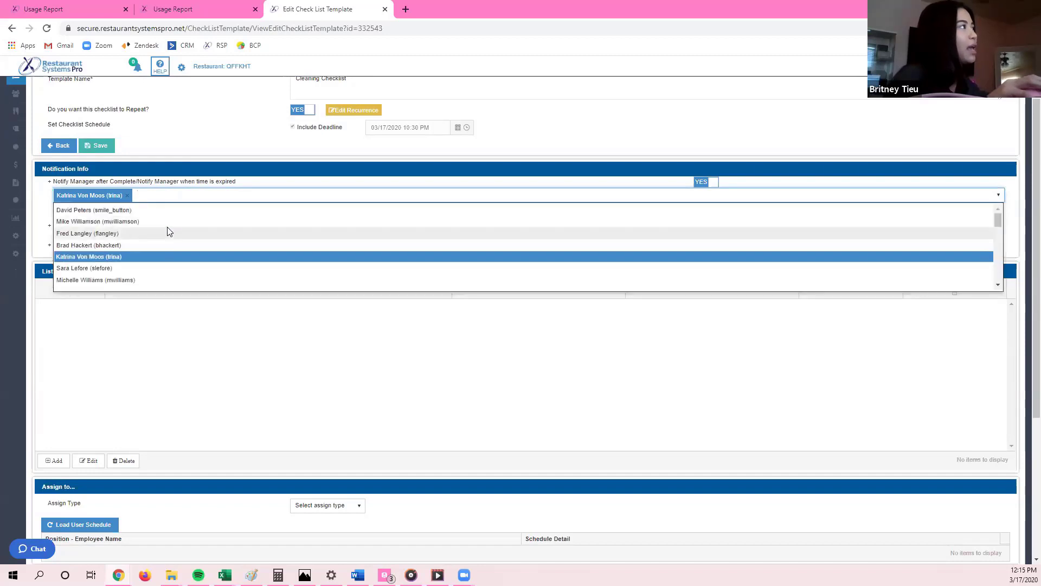
scroll(170, 231, "down", 2)
scroll(170, 232, "down", 2)
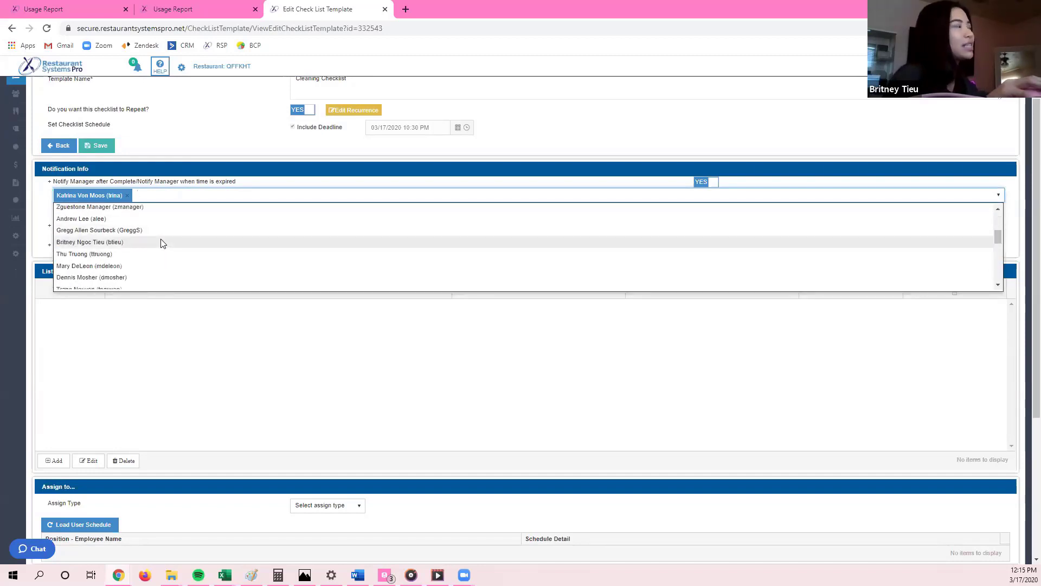
left_click(162, 242)
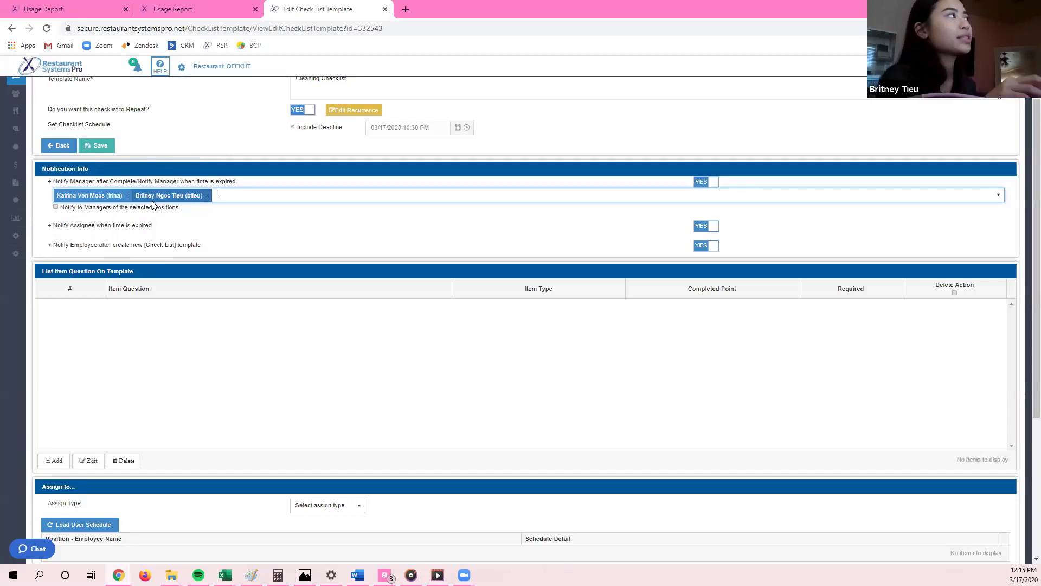
left_click(56, 207)
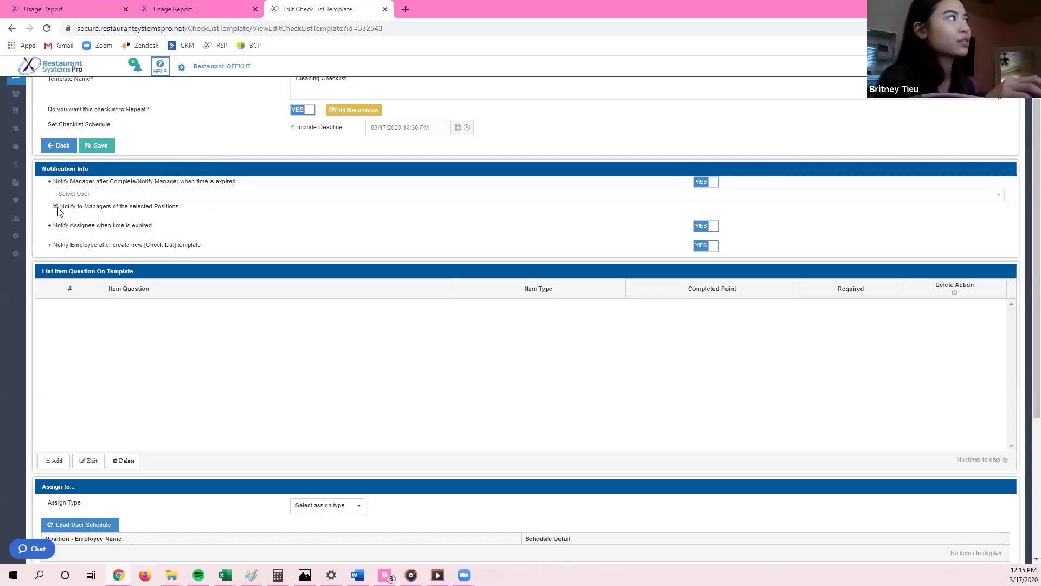
Step: Turn off notifying managers of the selected positions and choose the two individual managers as notification recipients again
left_click(86, 193)
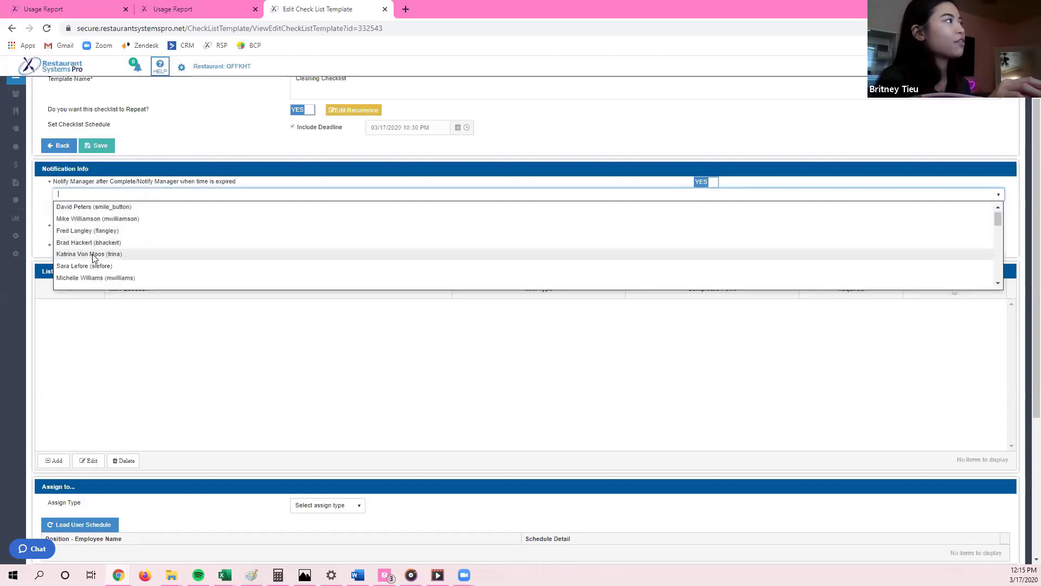
left_click(94, 254)
left_click(170, 194)
scroll(135, 242, "down", 2)
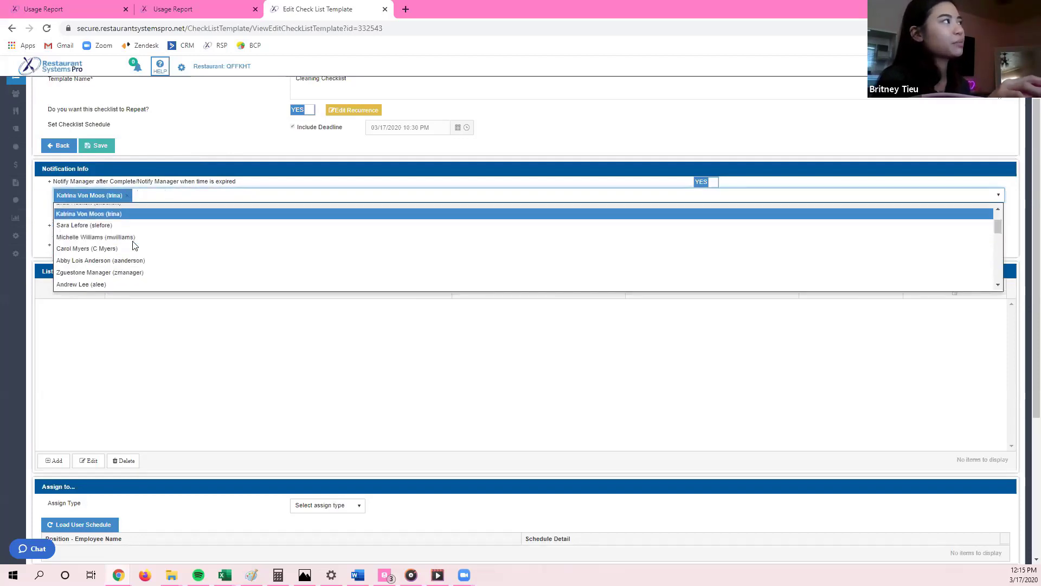
scroll(115, 261, "down", 2)
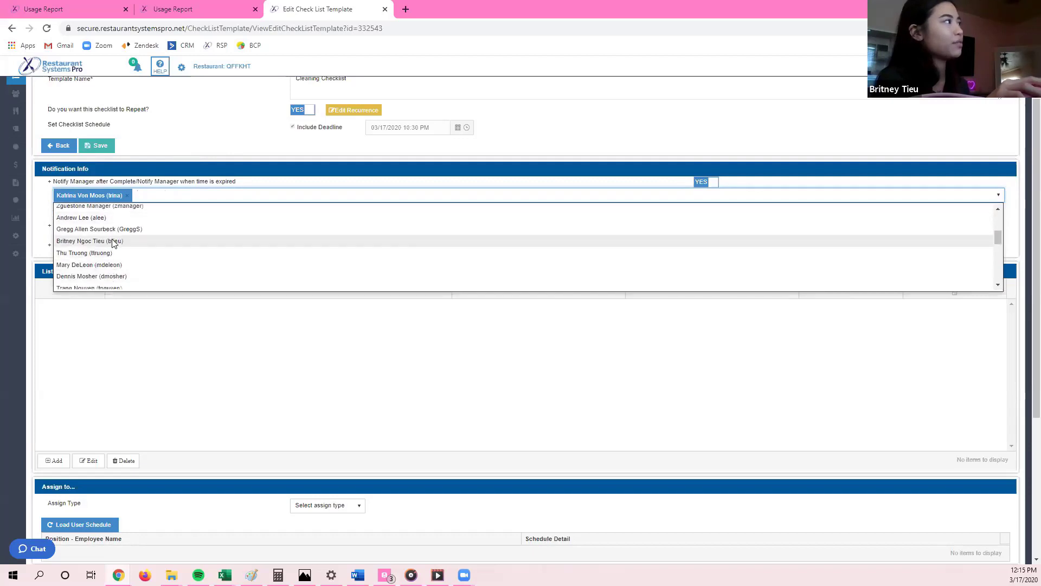
left_click(115, 241)
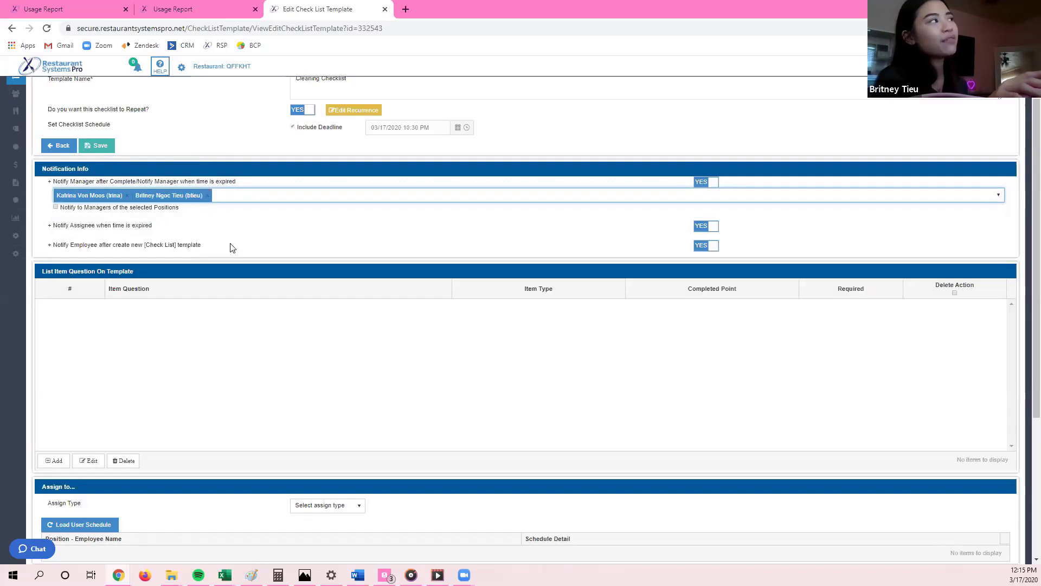
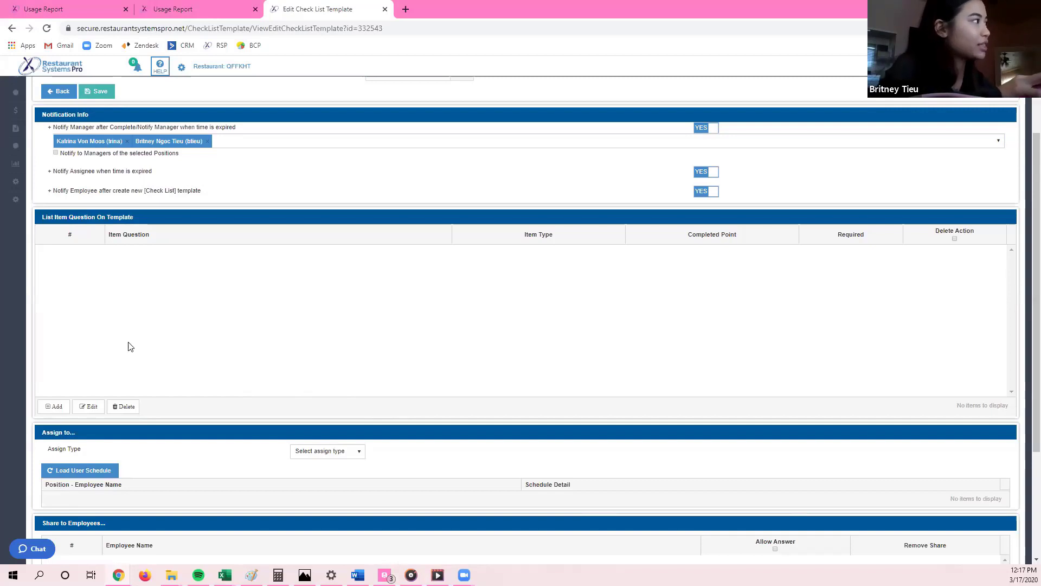
Step: Start a new item question on the template with the text "Dust blinds, window sills, and lock ledges"
left_click(57, 412)
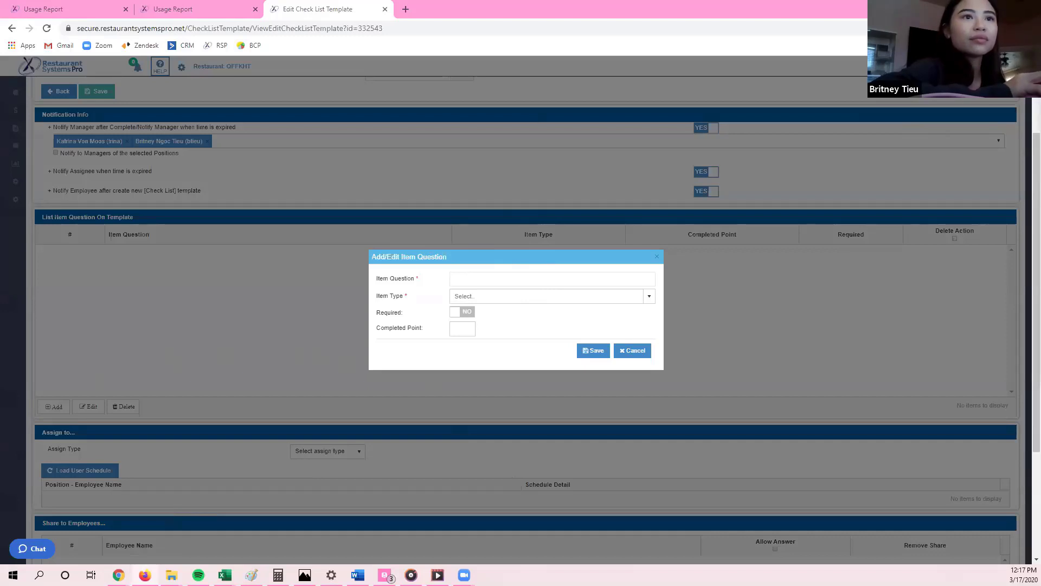
left_click(472, 272)
type("Dust blinds, window sills, and lock ledges")
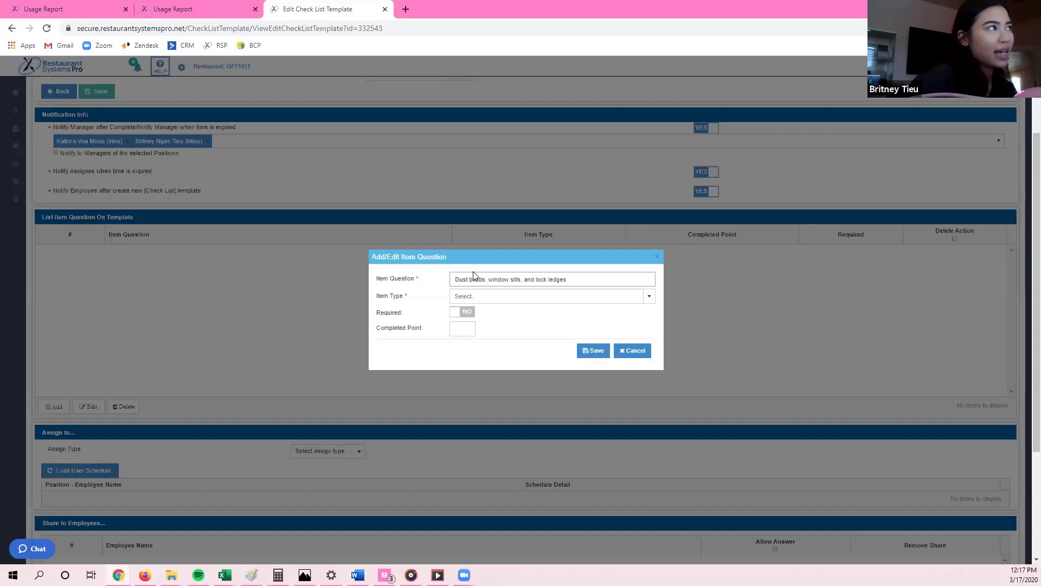
Step: Look through the available item types for the question, from the Standard group down to Read Only
left_click(649, 299)
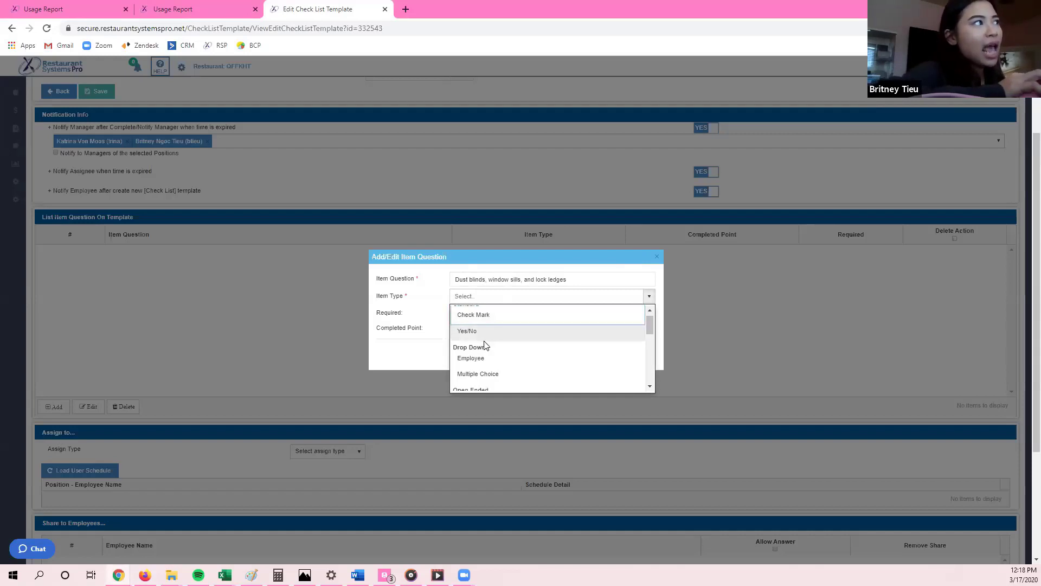
scroll(485, 333, "down", 2)
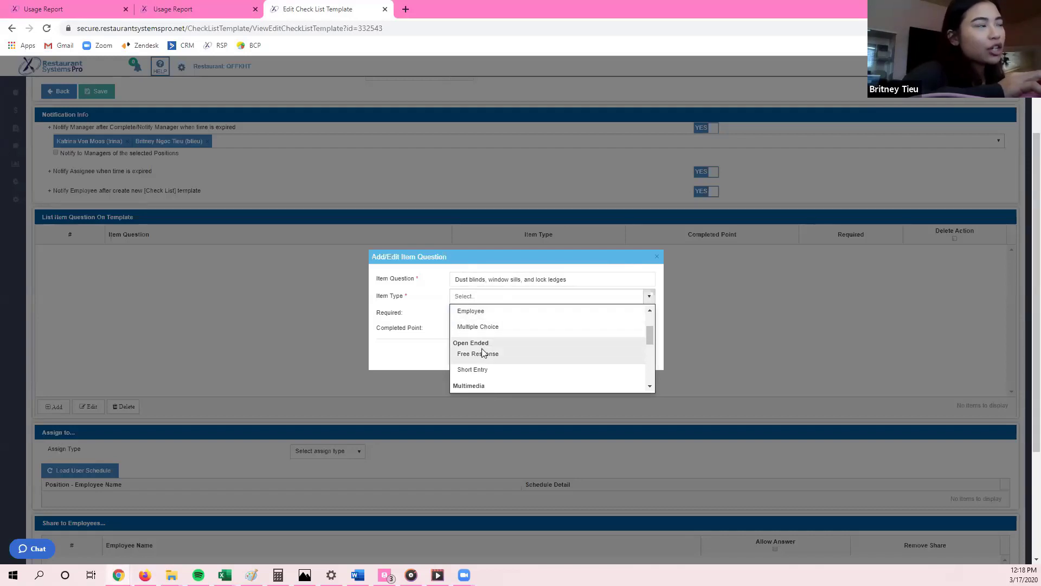
scroll(477, 367, "down", 2)
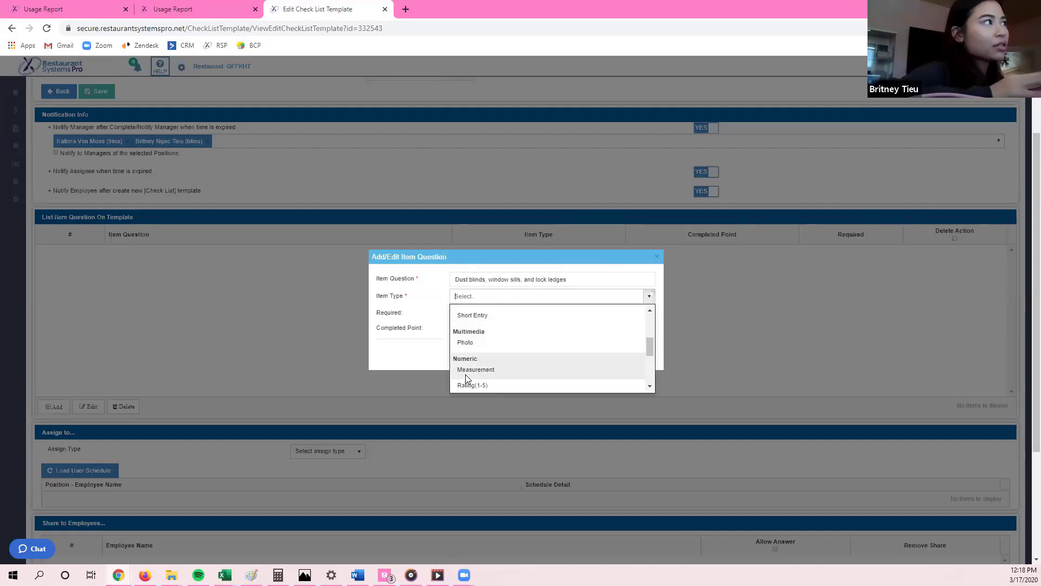
scroll(468, 355, "down", 2)
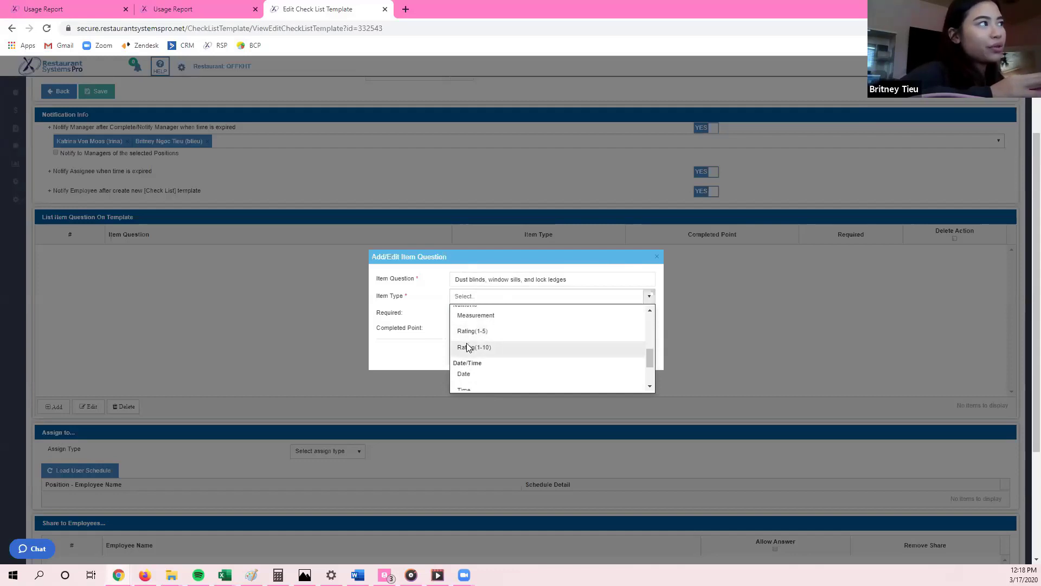
scroll(470, 336, "down", 1)
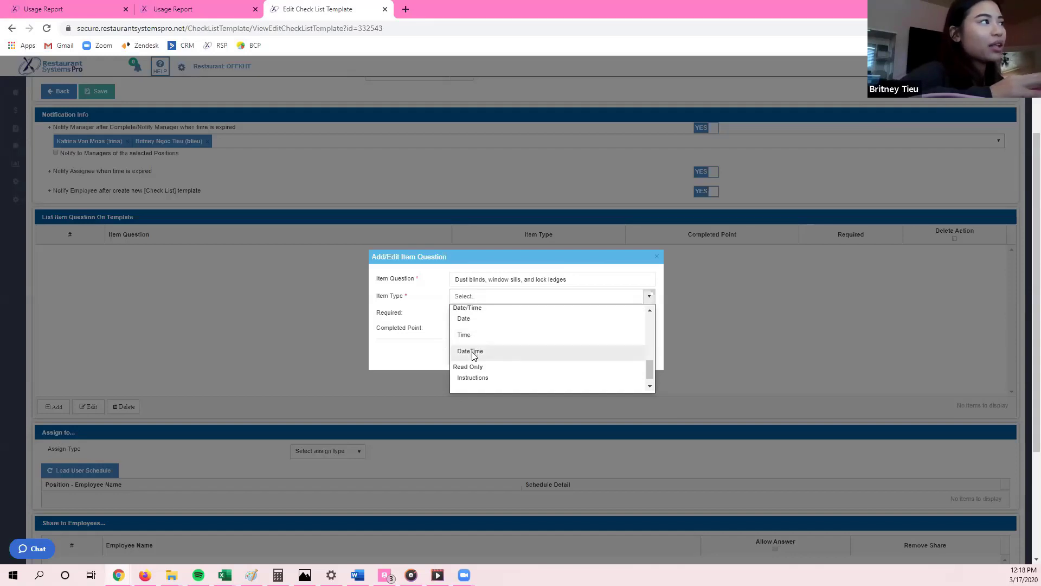
scroll(473, 361, "down", 1)
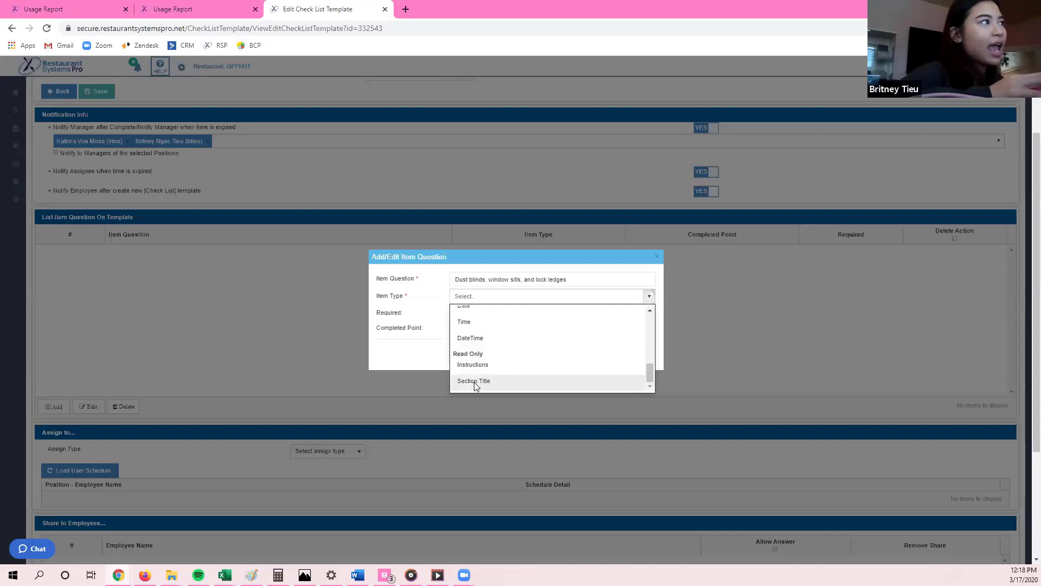
scroll(481, 380, "up", 5)
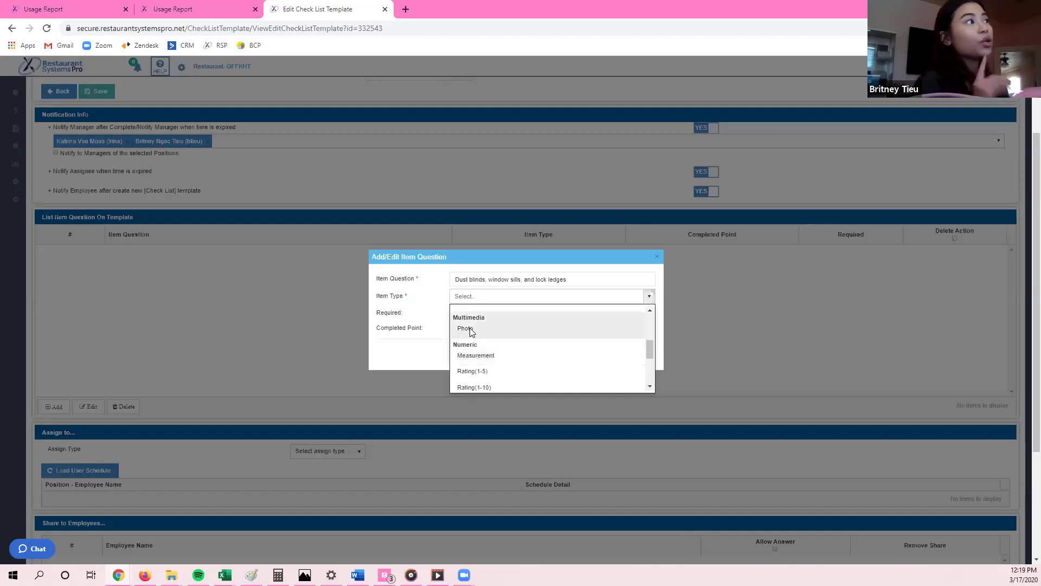
scroll(471, 332, "up", 2)
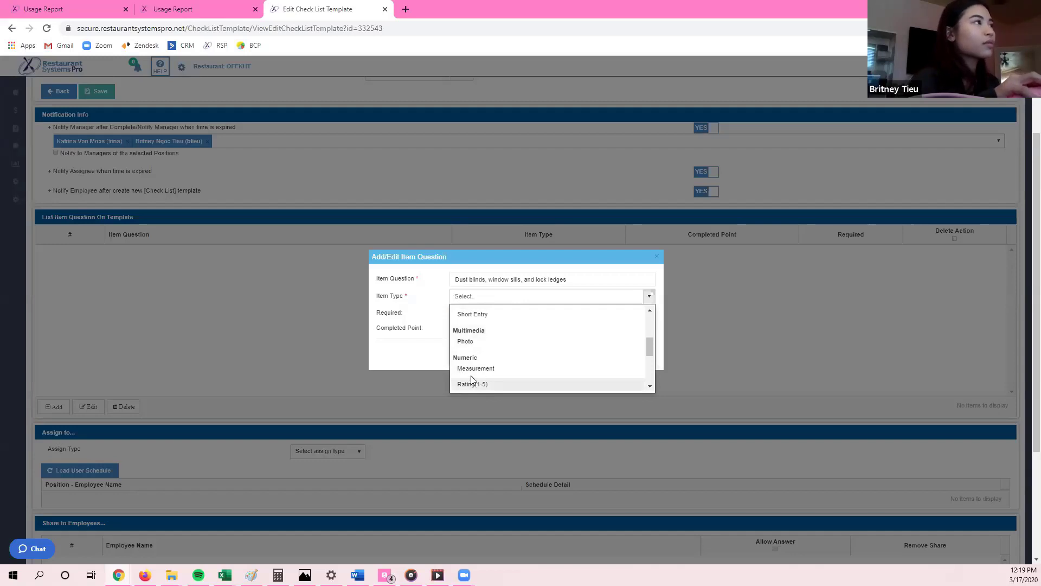
left_click(421, 339)
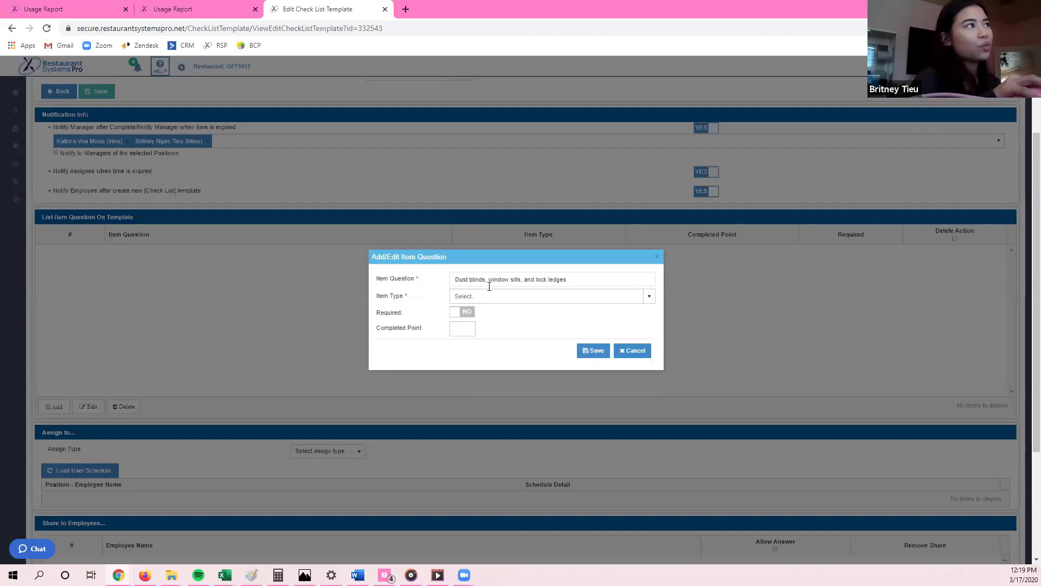
Step: Set the item type to Yes/No, make the question required with a completed point of 1, and save it
left_click(649, 298)
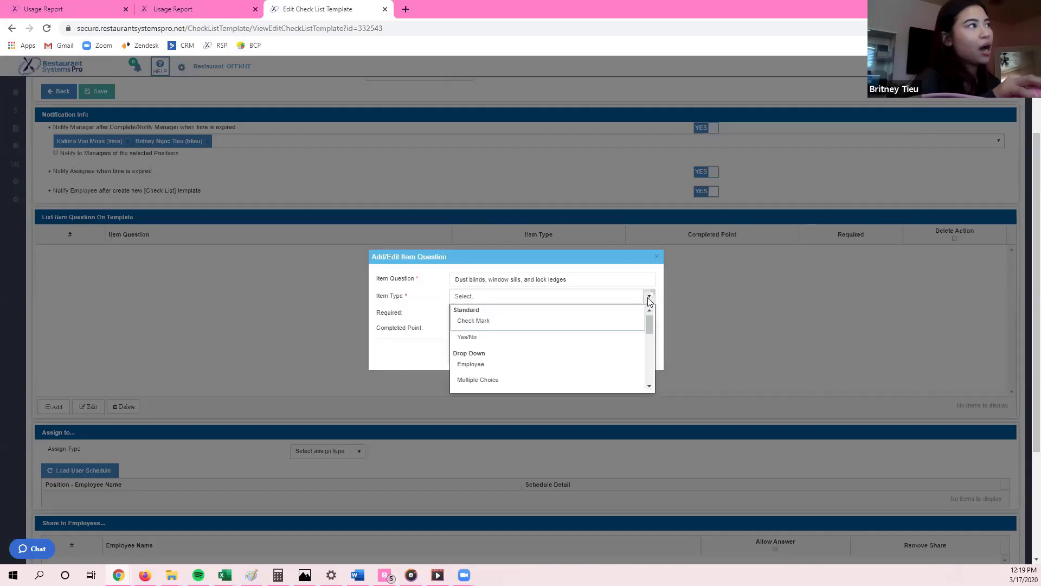
left_click(479, 343)
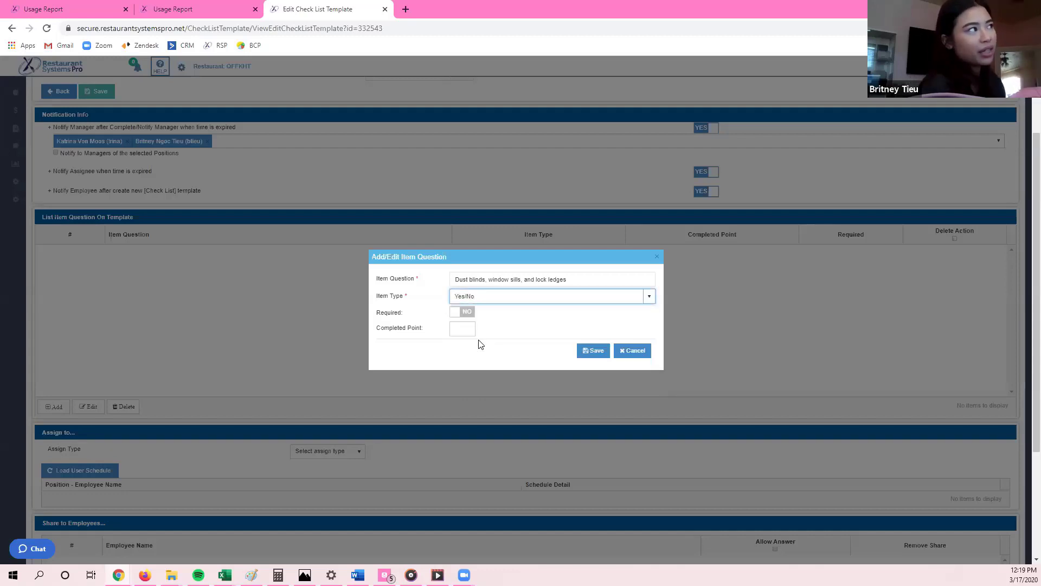
left_click(472, 312)
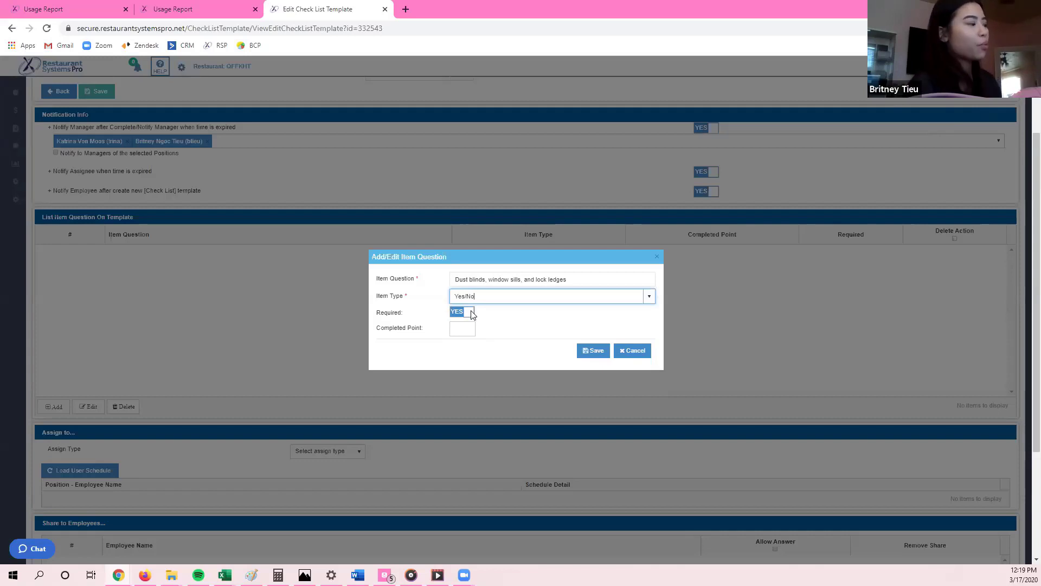
left_click(462, 328)
type("1")
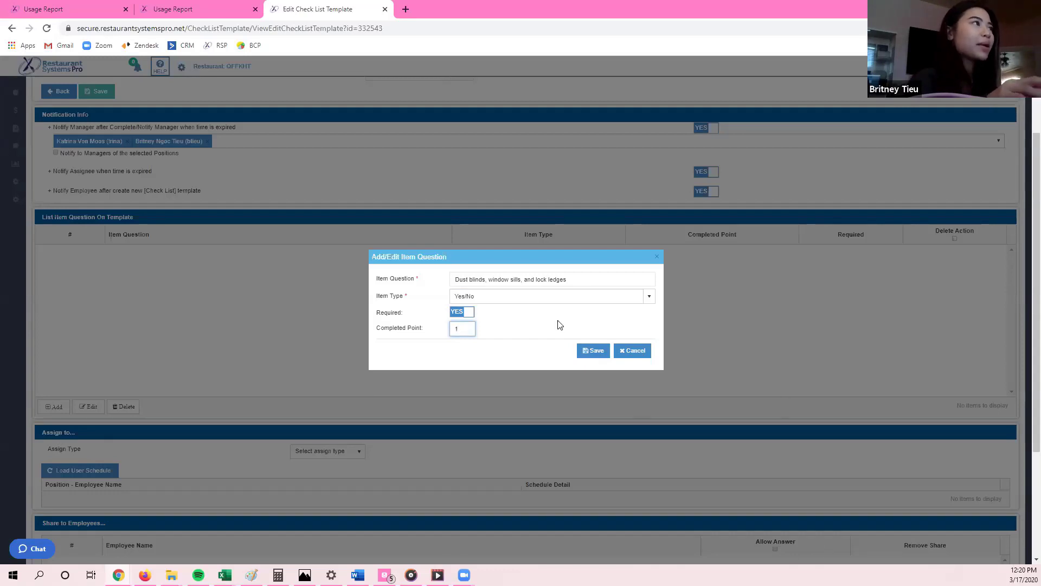
left_click(595, 352)
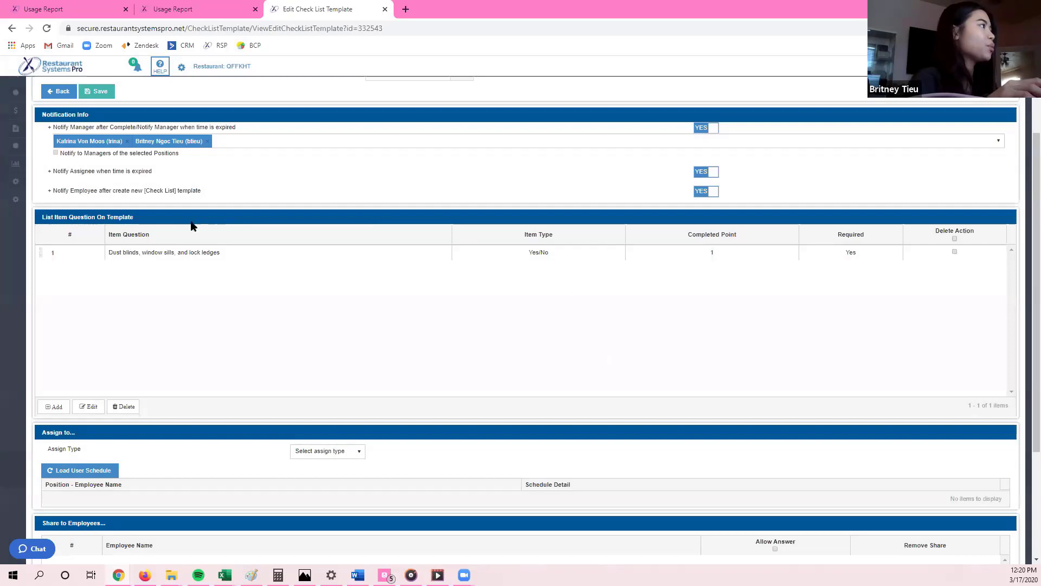
Step: Start another item question with the text "Spot clean cabinet fronts" and the item type Short Entry
left_click(49, 408)
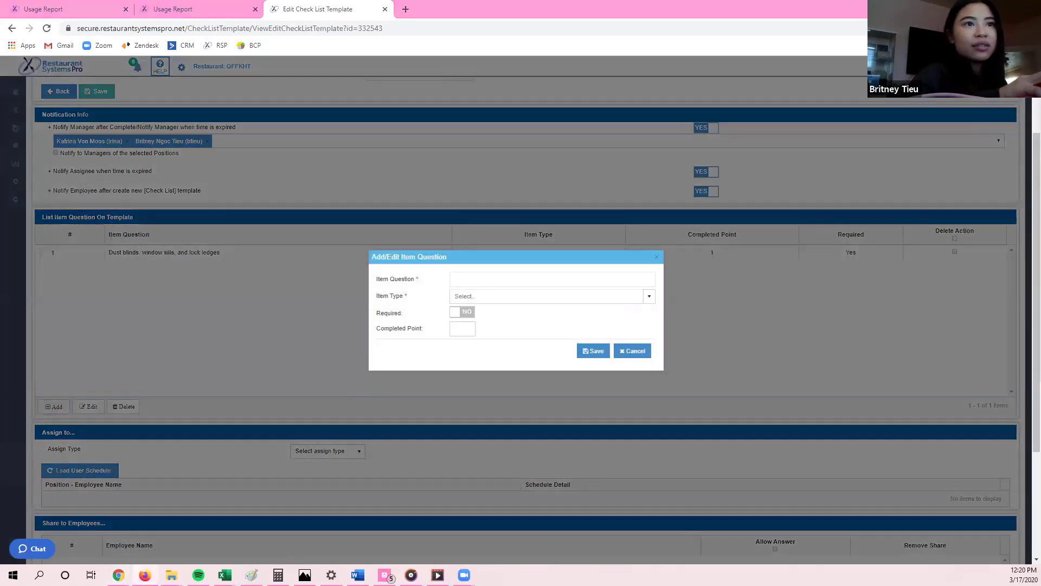
left_click(581, 273)
type("Spot clean cabinet fronts")
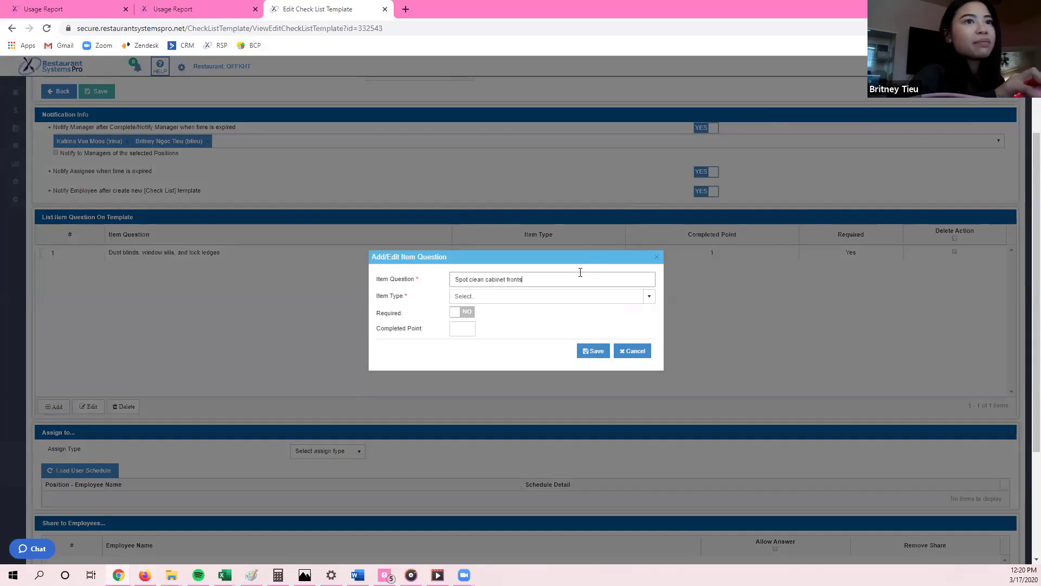
left_click(642, 298)
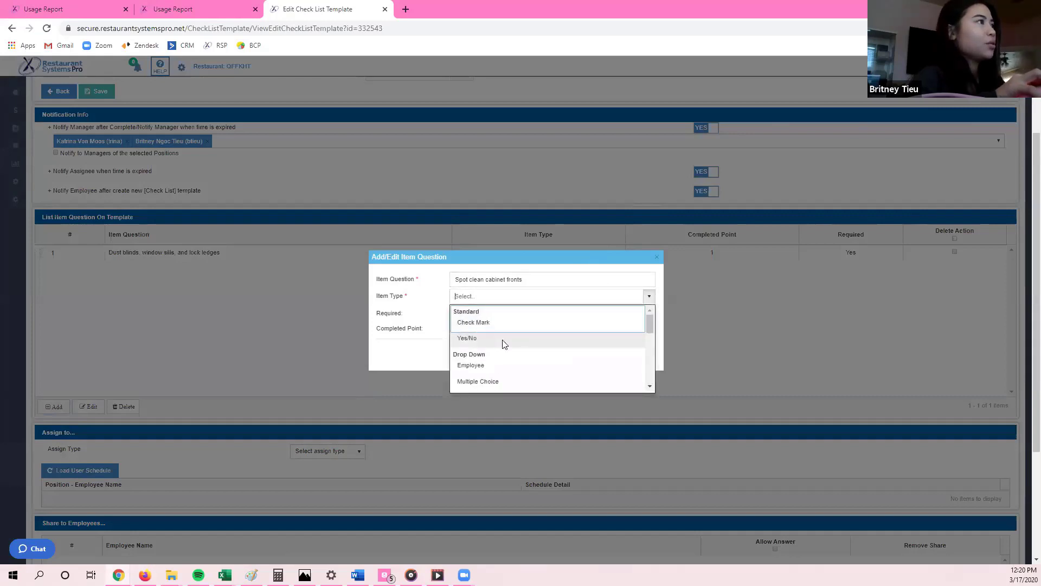
scroll(470, 335, "down", 1)
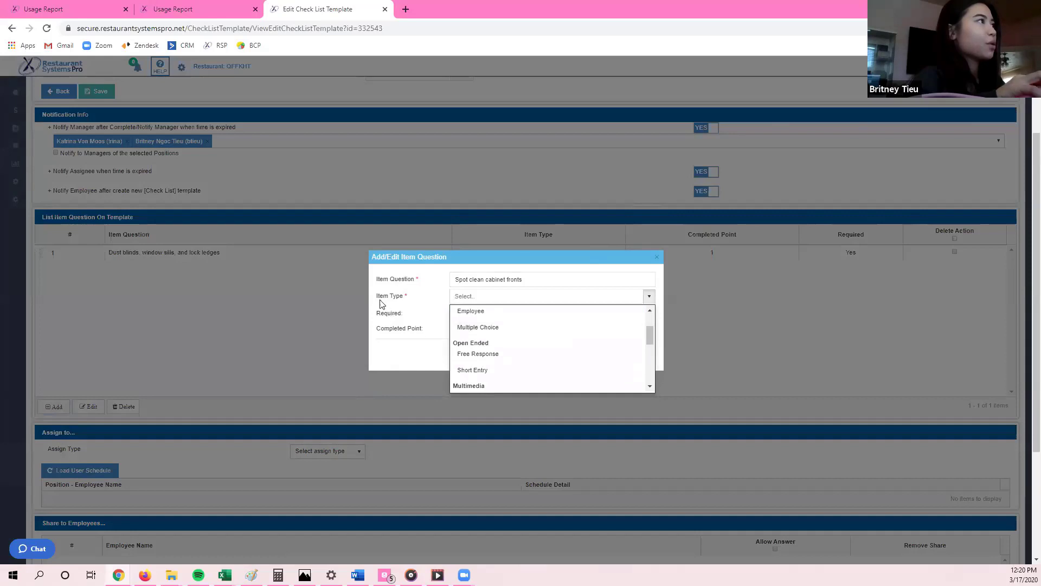
scroll(490, 347, "down", 1)
scroll(490, 347, "down", 1)
scroll(488, 371, "up", 2)
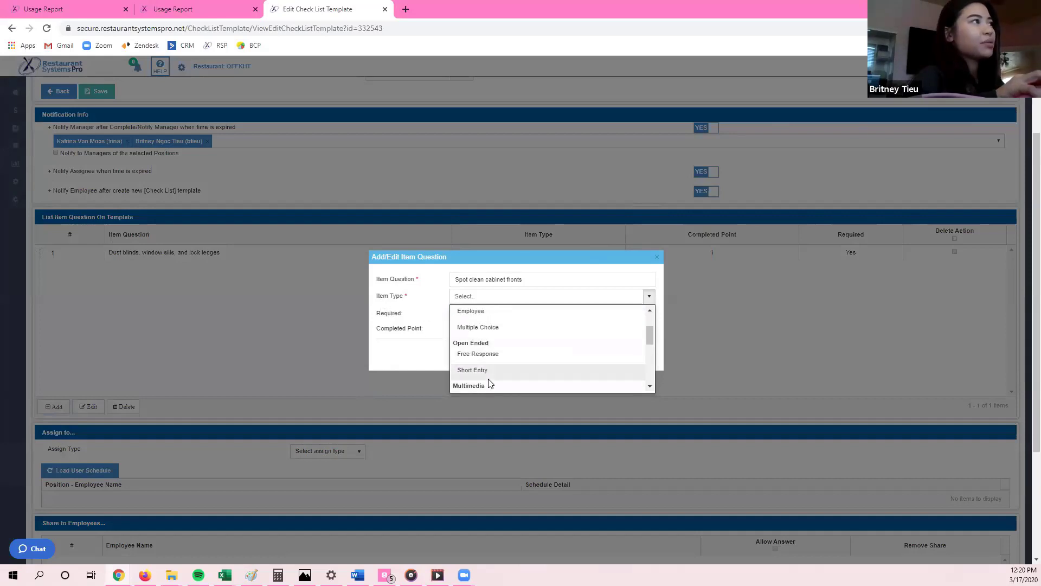
left_click(489, 374)
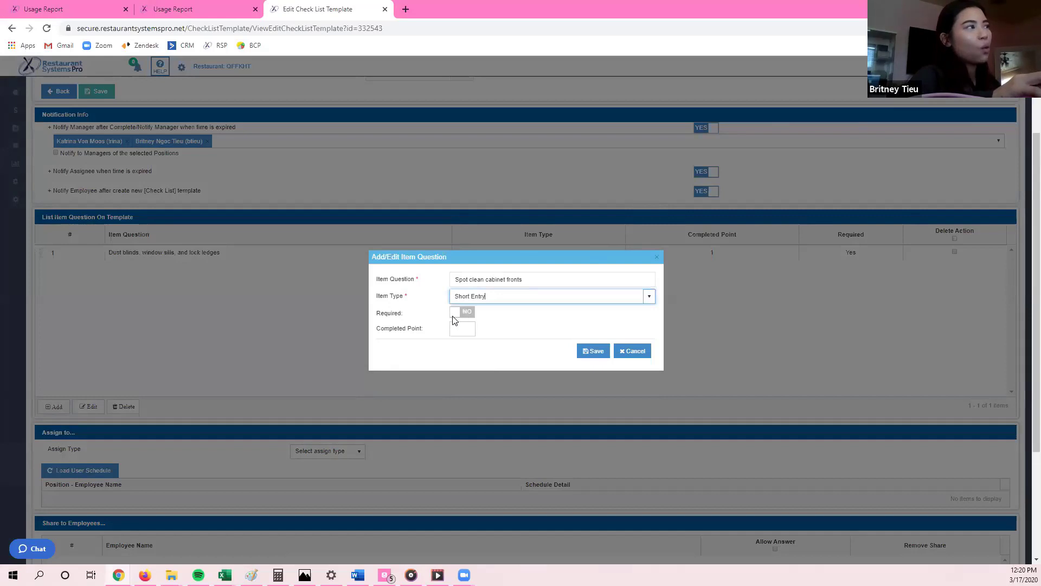
Step: Make the cabinet fronts question required with a completed point of 1 and save it
left_click(469, 315)
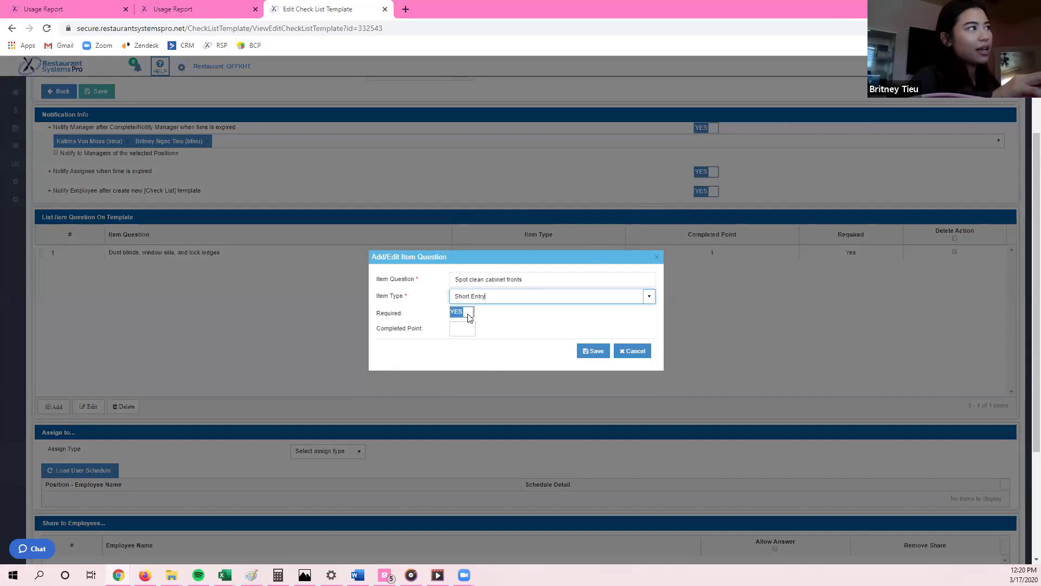
left_click(465, 329)
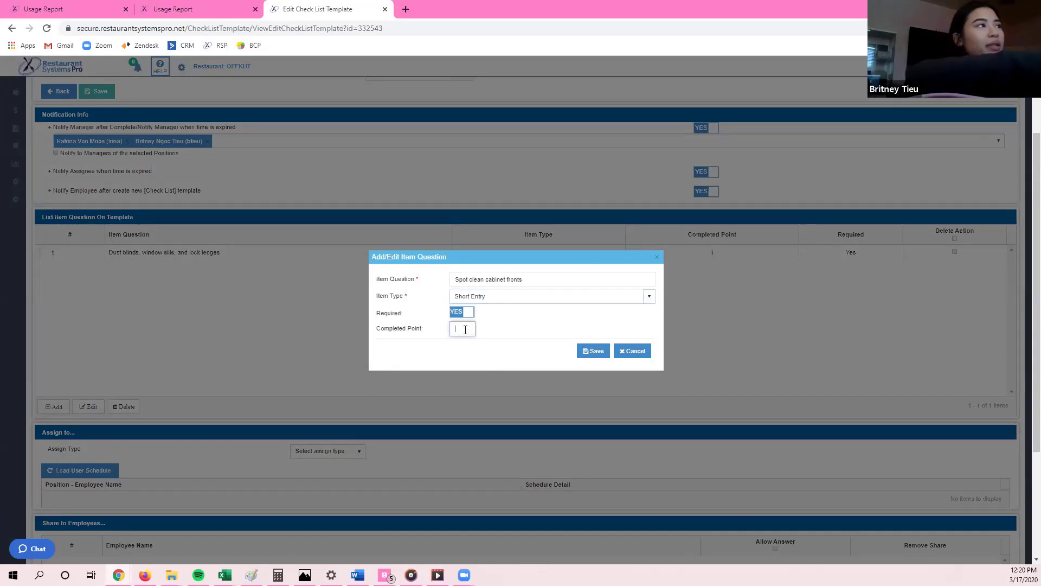
type("1")
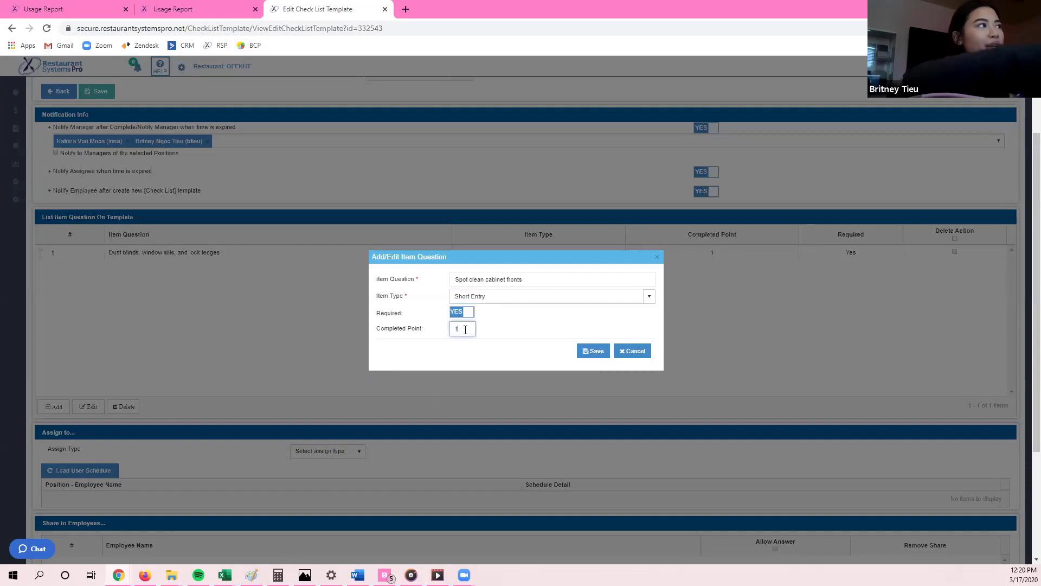
left_click(593, 351)
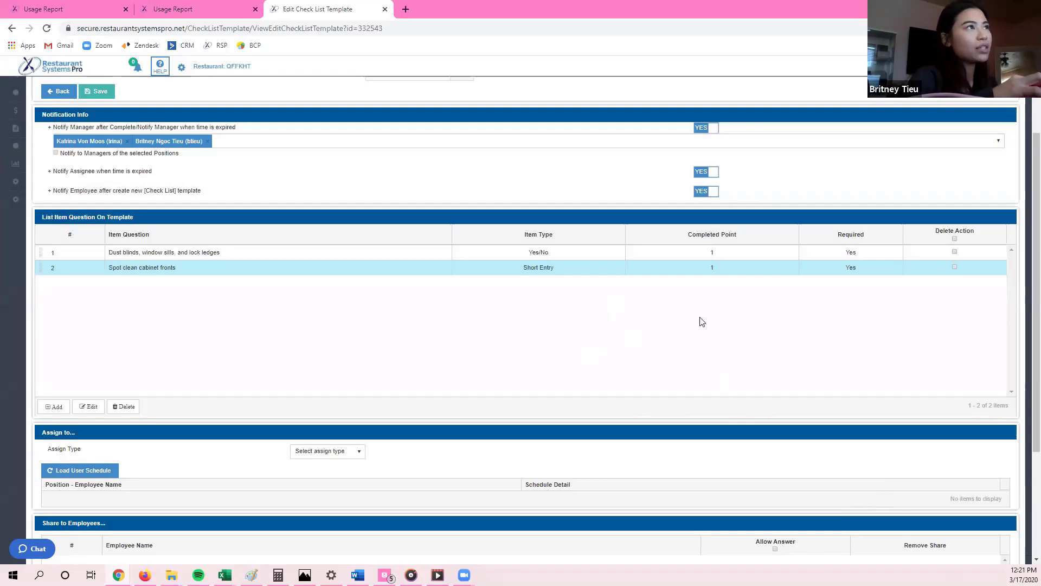
Step: Review the saved cabinet fronts question's settings and the template's Assign to and Share to Employees sections
double_click(700, 267)
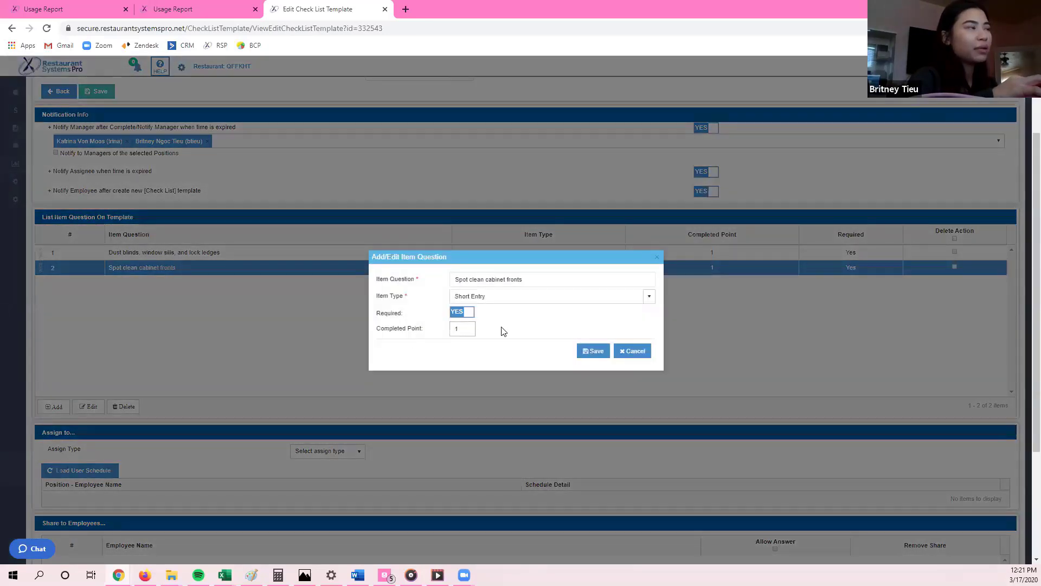
left_click(627, 352)
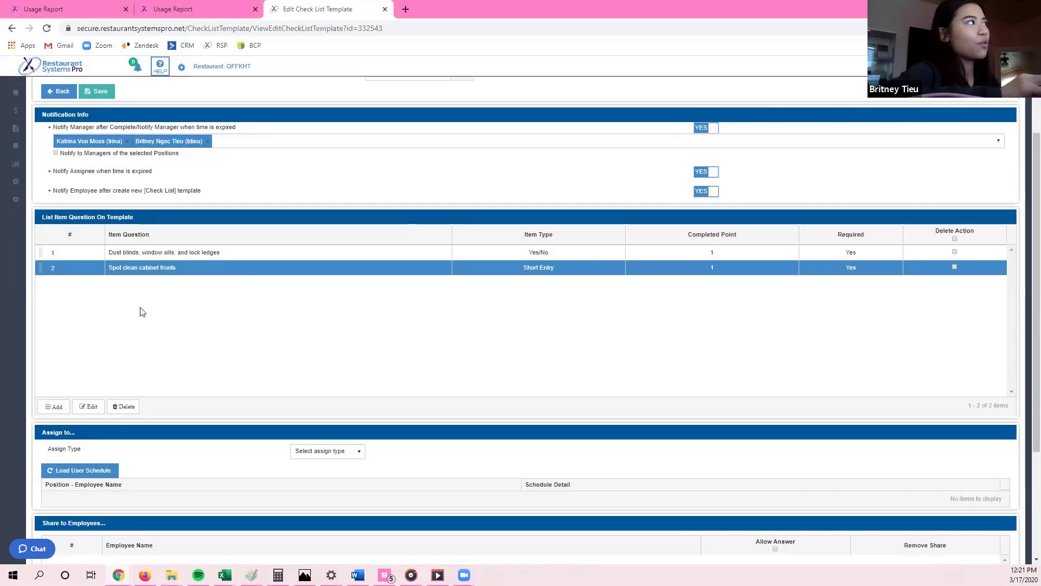
scroll(144, 266, "down", 3)
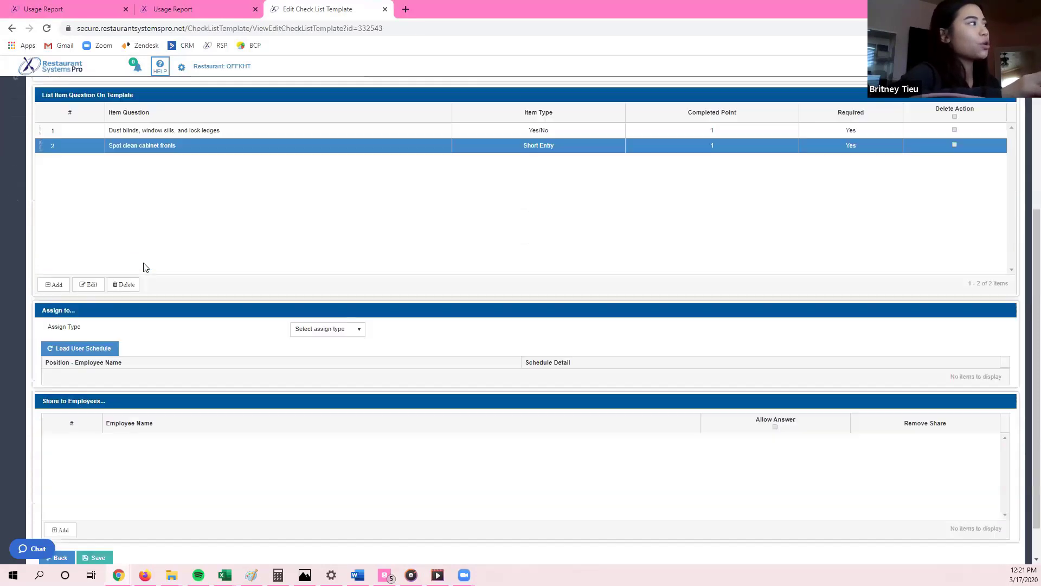
left_click(144, 267)
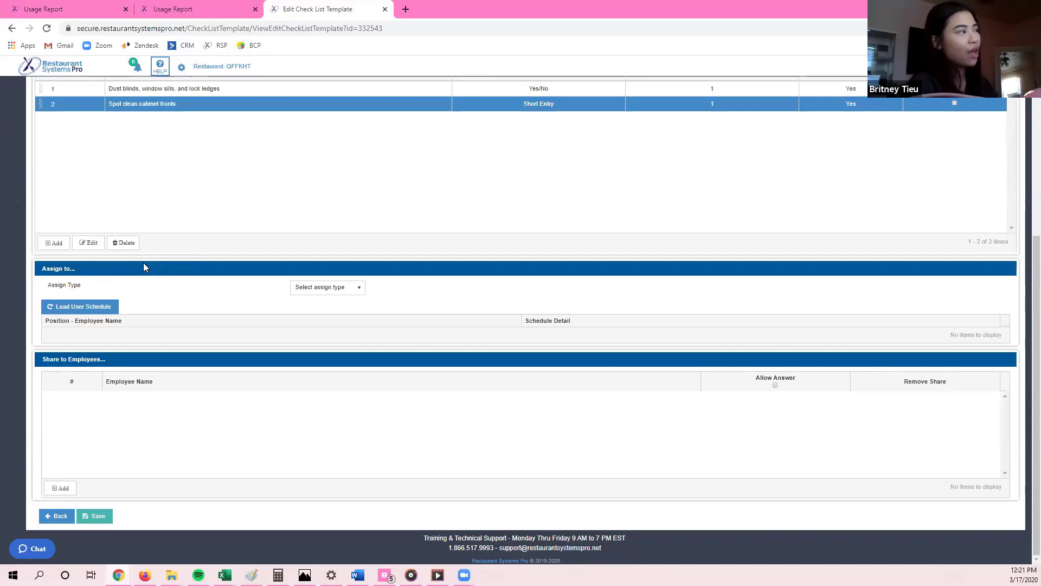
left_click(136, 396)
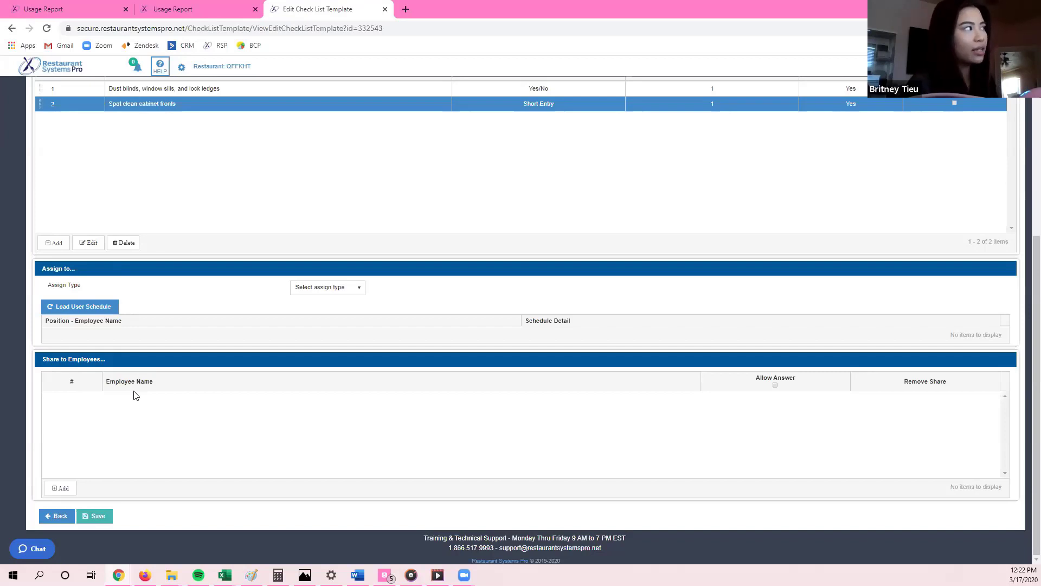
left_click(135, 395)
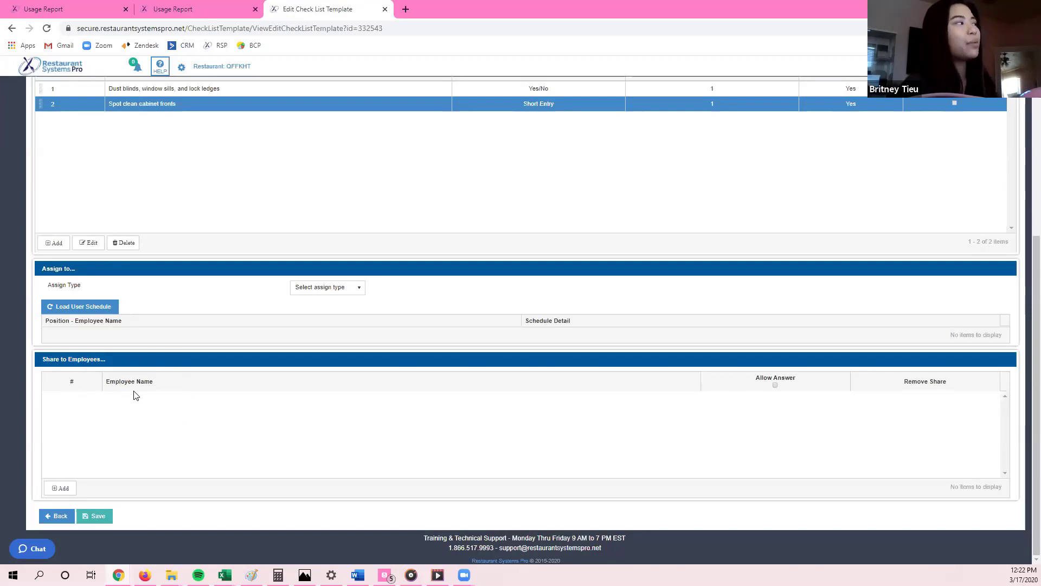
left_click(135, 394)
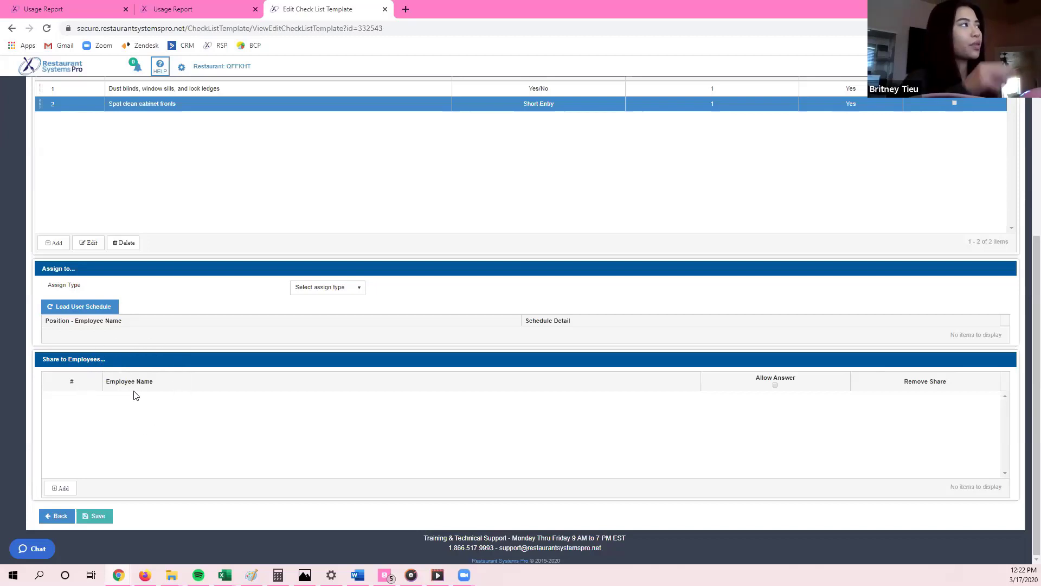
Step: Rename the template to "Support Cleaning Checklist" and save it
scroll(205, 236, "up", 5)
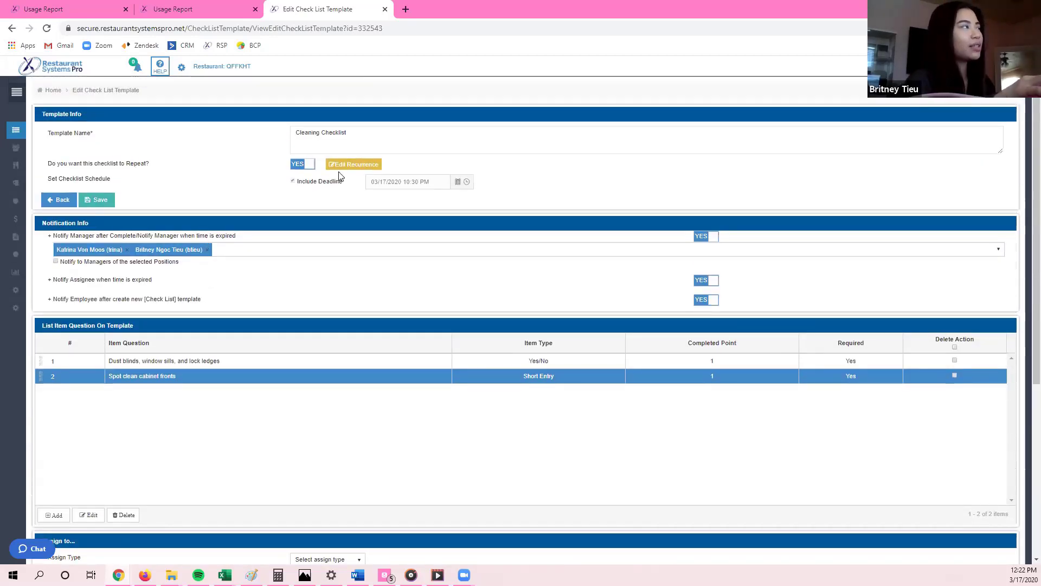
left_click(296, 133)
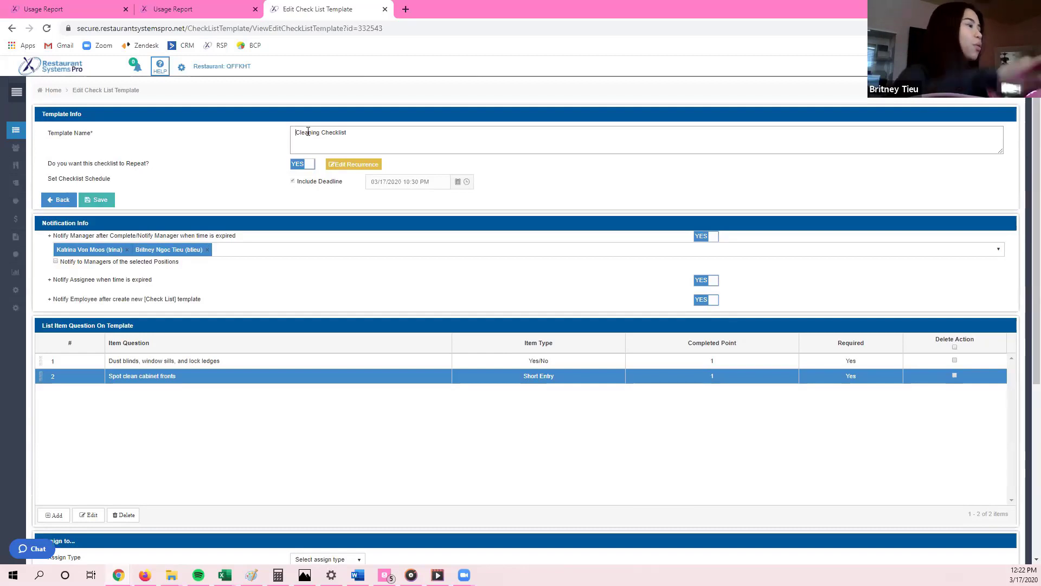
type("Support")
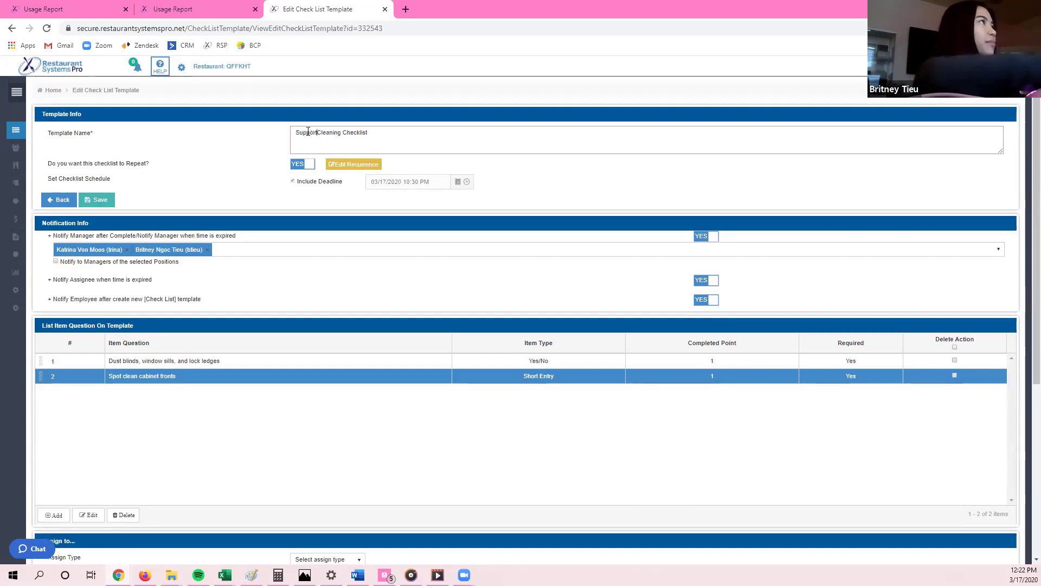
left_click(94, 202)
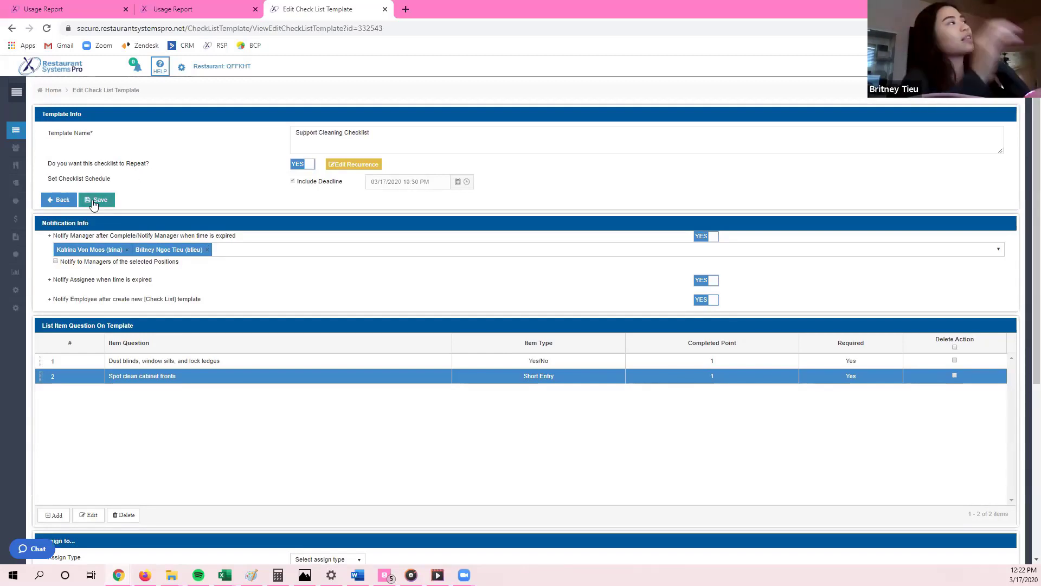
Step: Set the template's assign type to Position with a schedule date of 03/17/2020
scroll(225, 168, "down", 5)
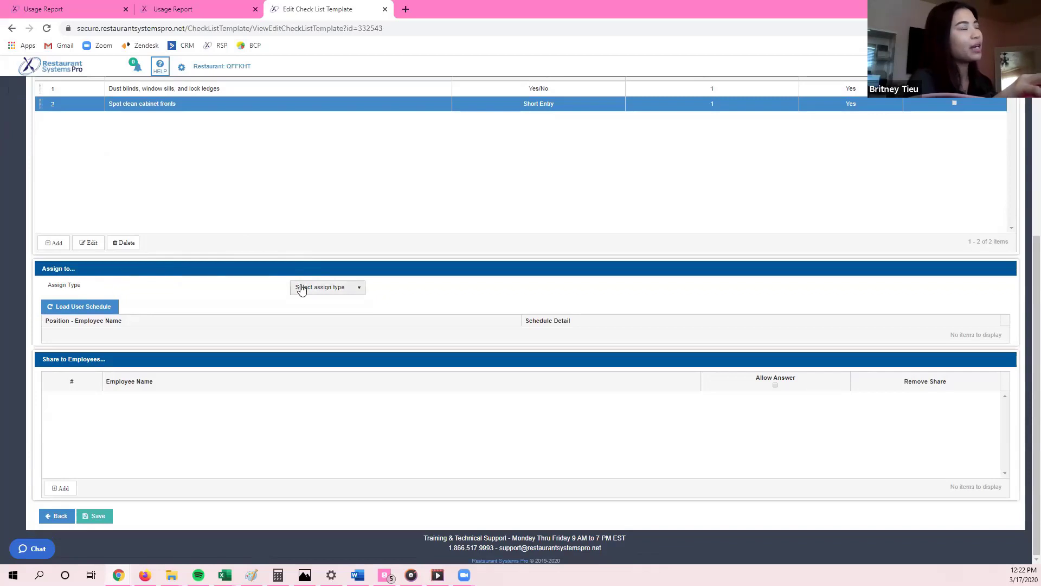
left_click(324, 289)
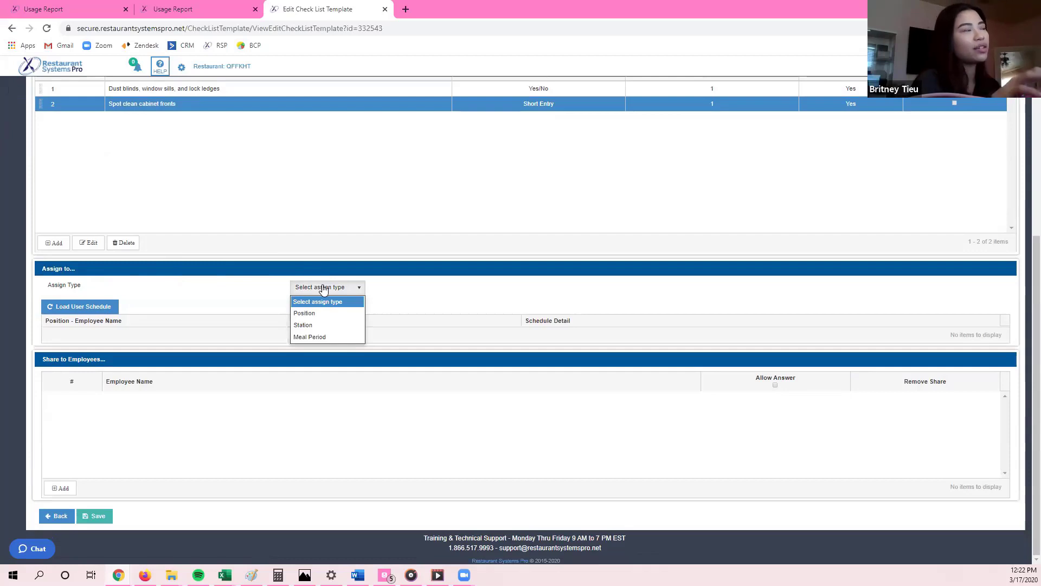
left_click(320, 313)
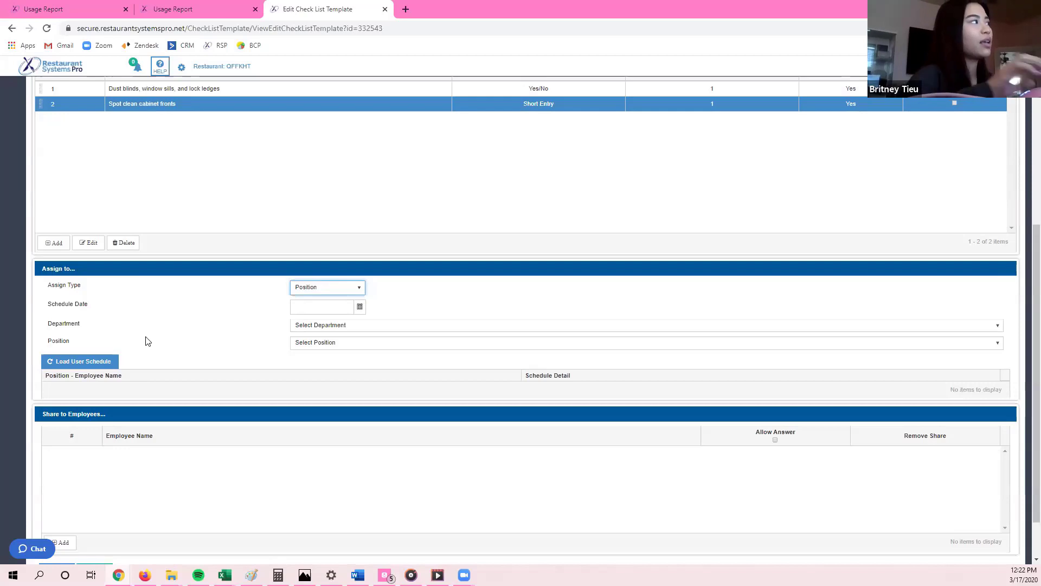
left_click(355, 307)
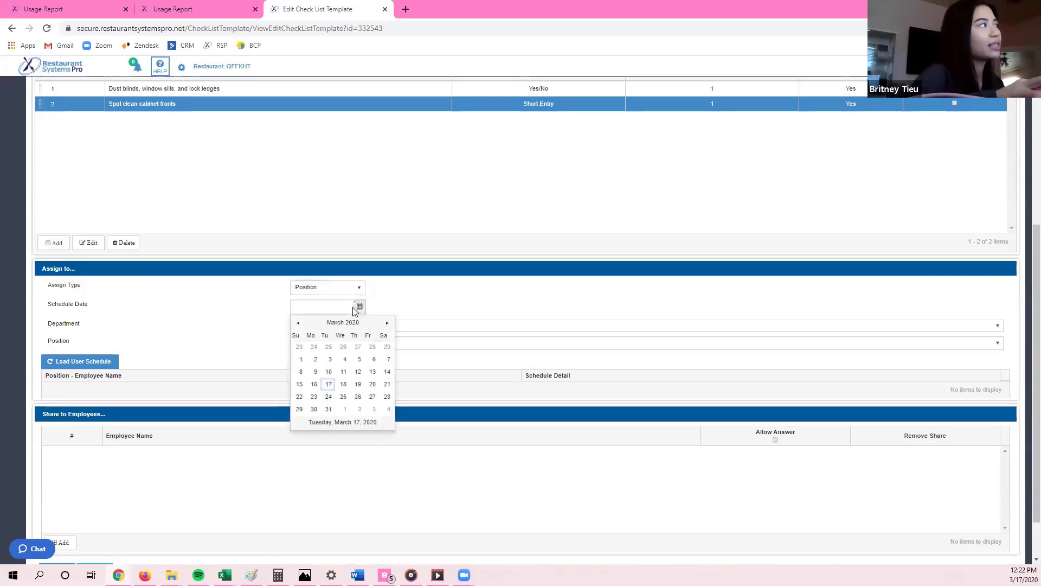
left_click(328, 385)
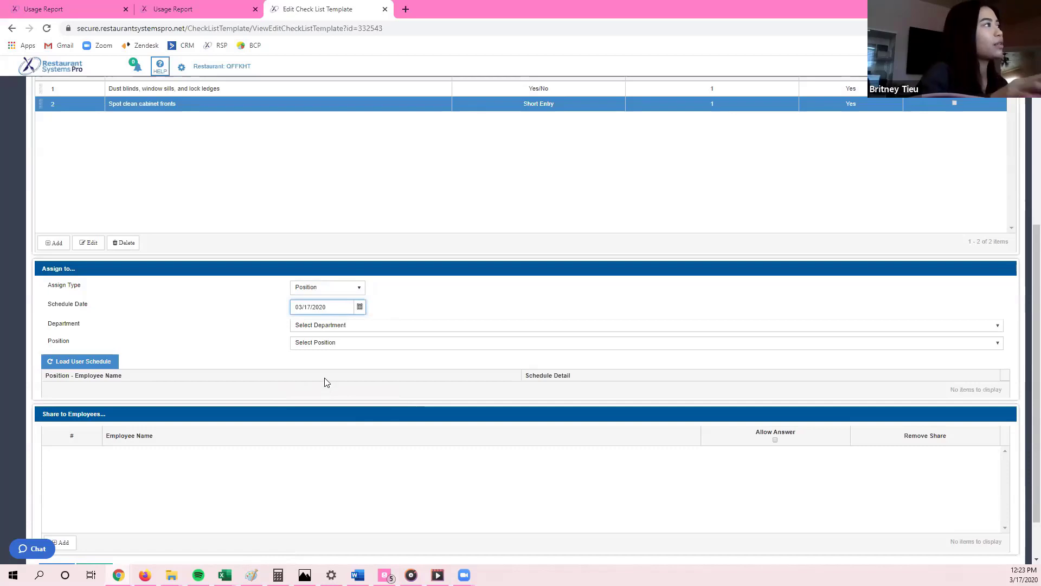
Step: Choose the Support position for the assignment, load the user schedule and select the scheduled Support employee
left_click(322, 325)
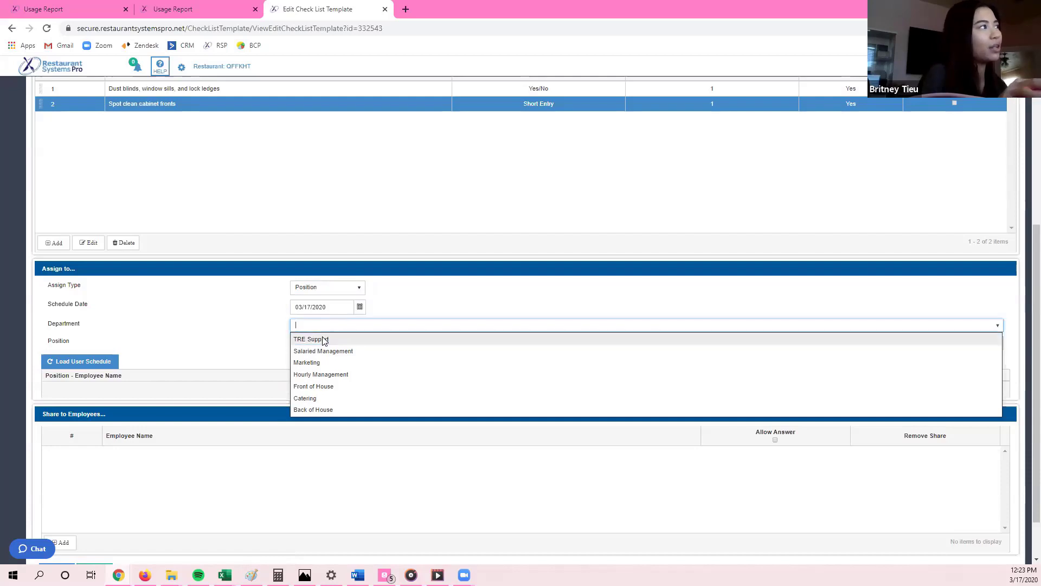
left_click(324, 340)
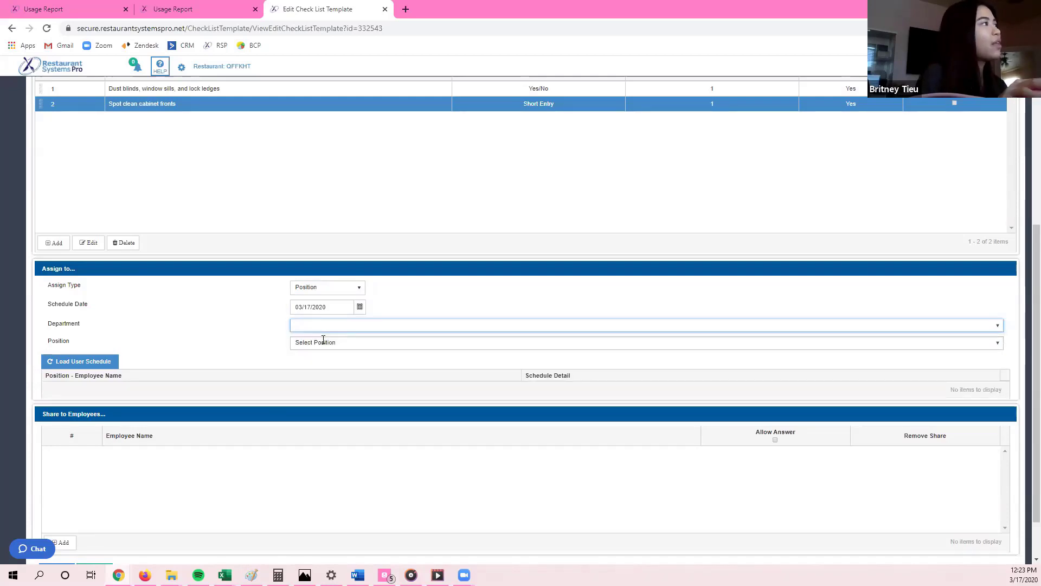
left_click(320, 345)
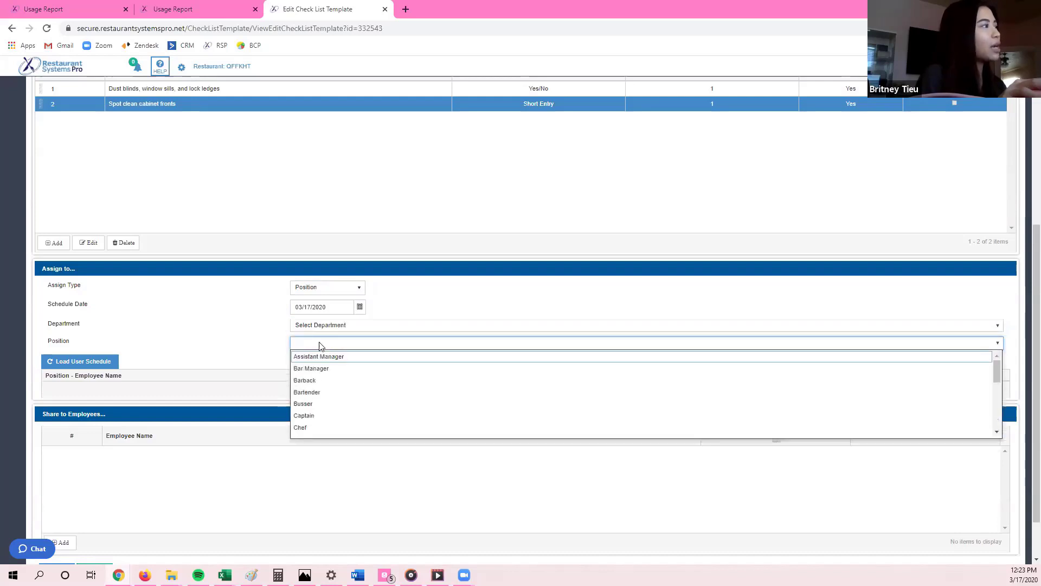
scroll(346, 398, "down", 3)
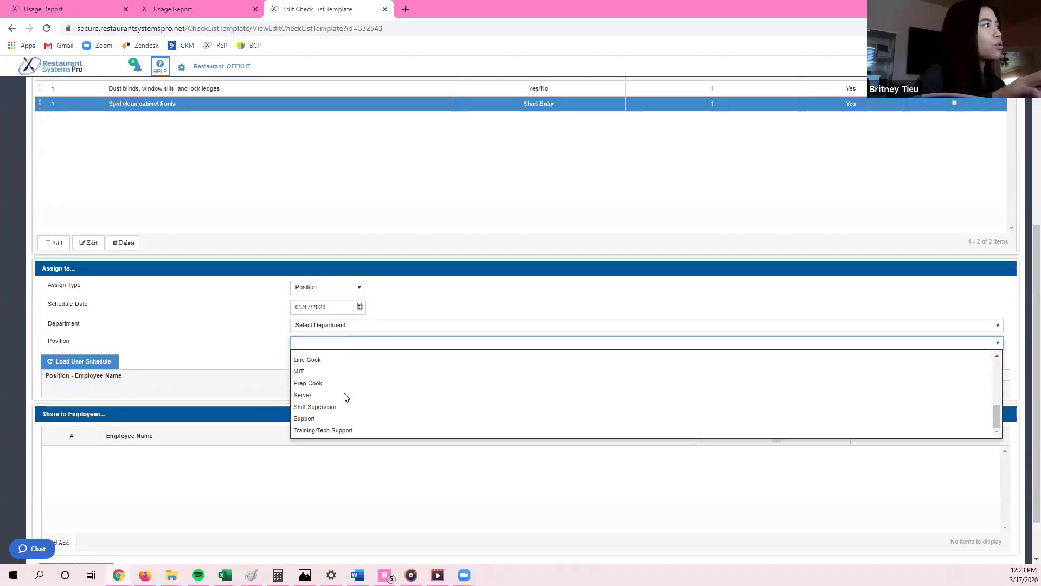
left_click(322, 420)
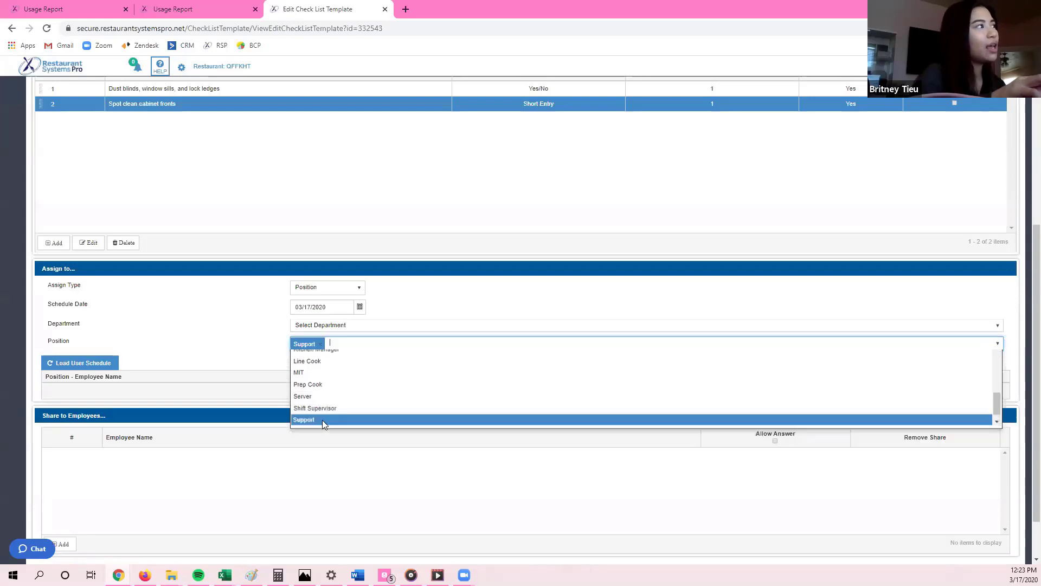
left_click(227, 327)
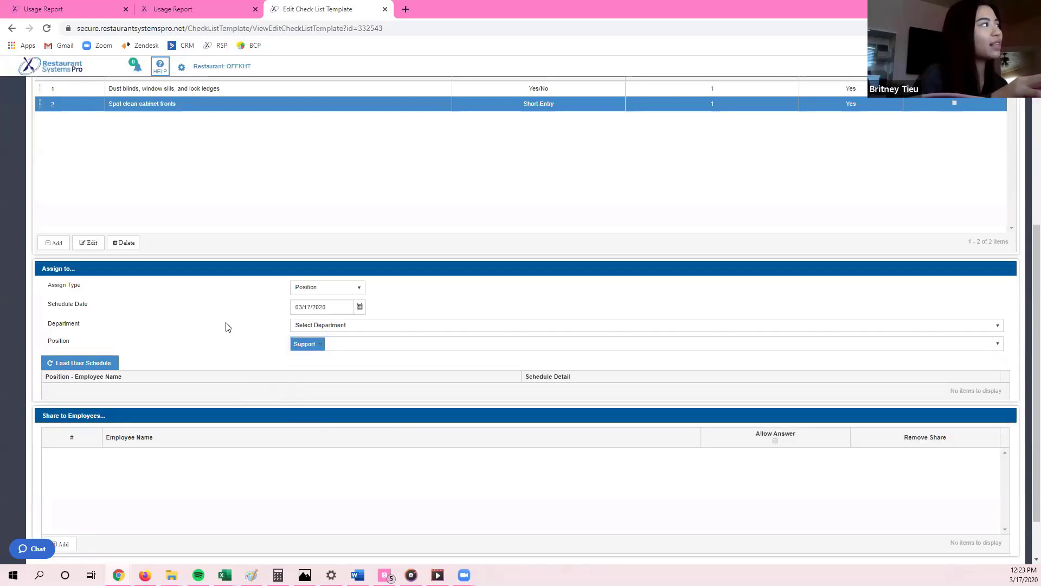
left_click(87, 365)
left_click(179, 389)
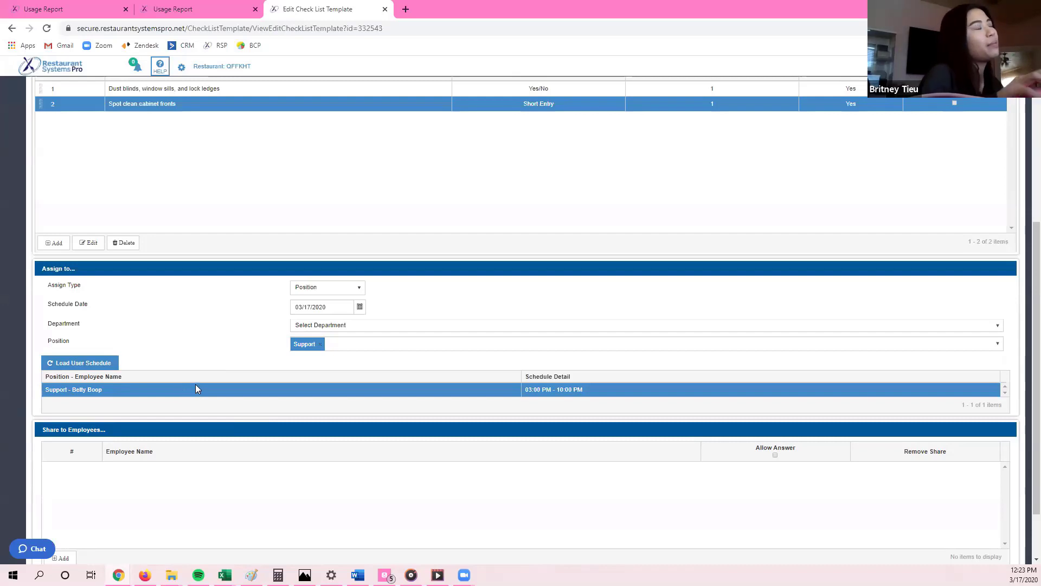
Step: Review the checklist template's recurrence settings and cancel out of them
scroll(191, 311, "up", 3)
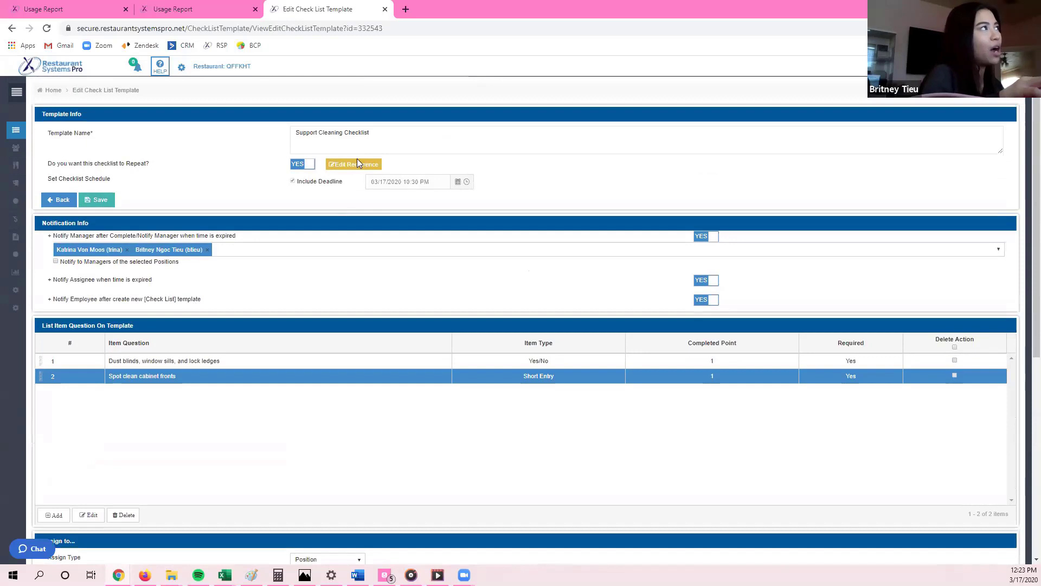
left_click(357, 164)
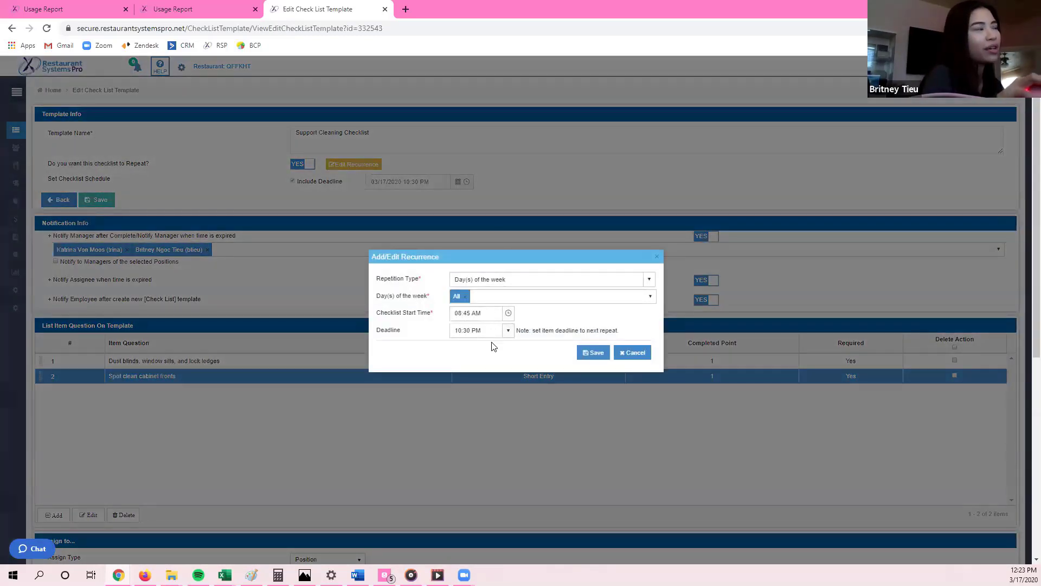
left_click(633, 353)
scroll(536, 357, "down", 6)
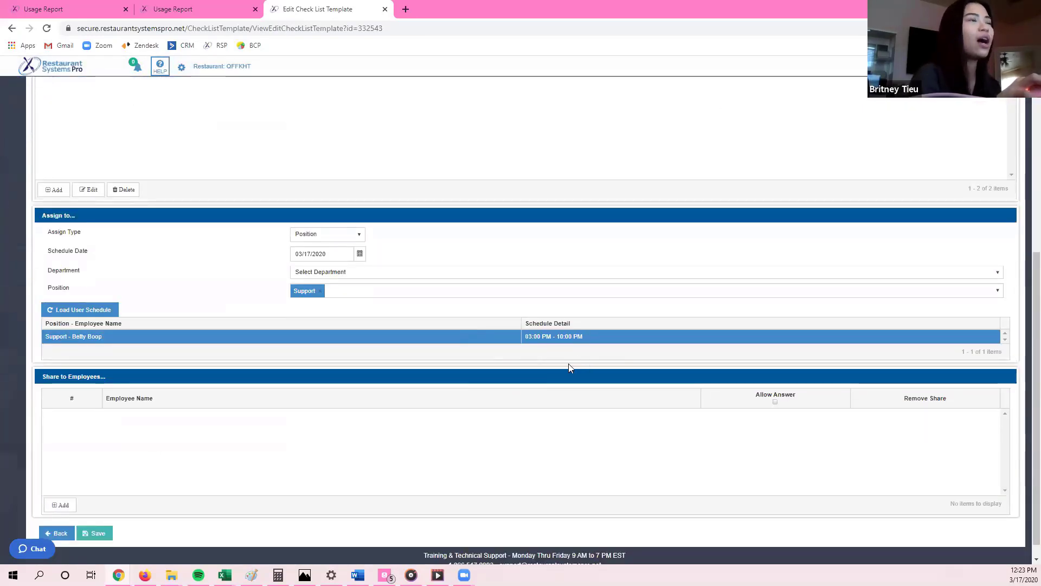
right_click(904, 392)
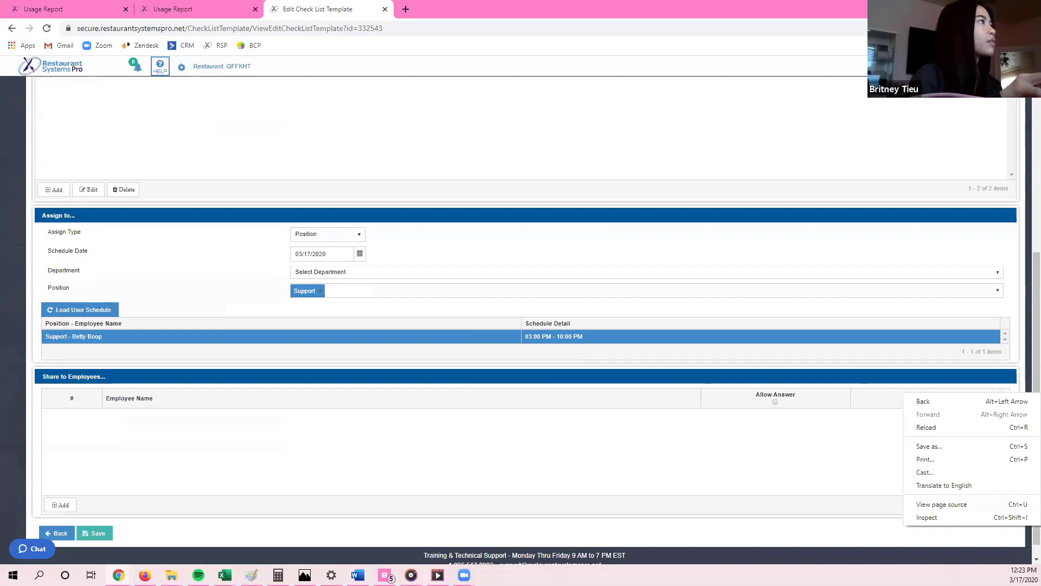
key("Escape")
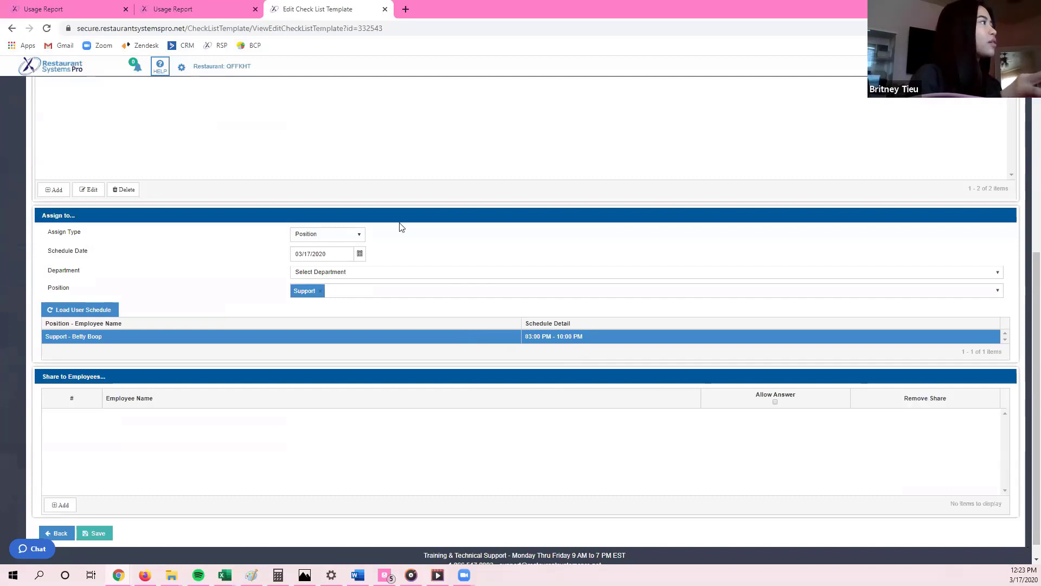
Step: Remove the Support position and switch the assign type to Station to view the available stations
left_click(320, 293)
left_click(358, 235)
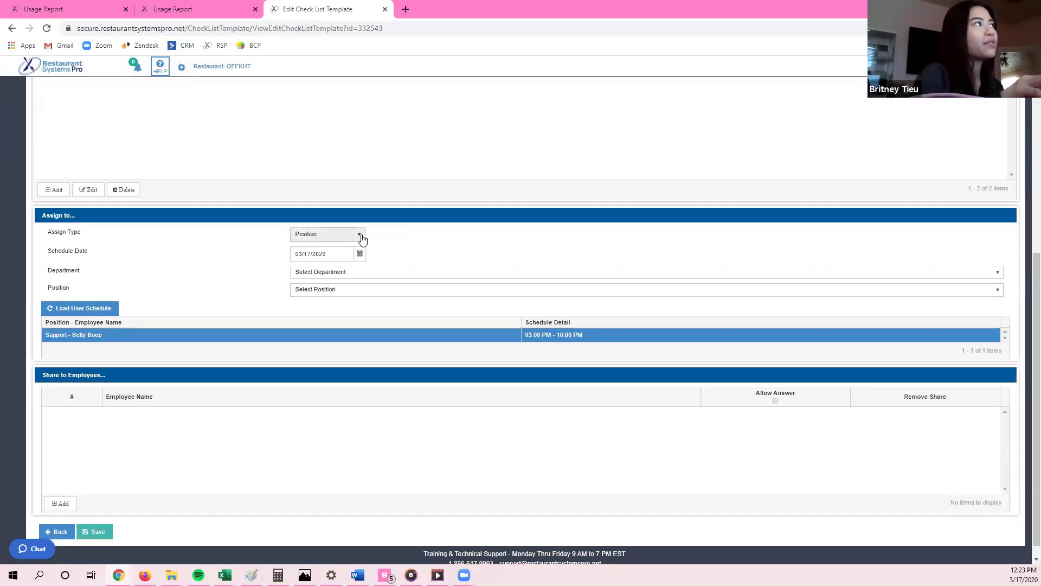
left_click(328, 273)
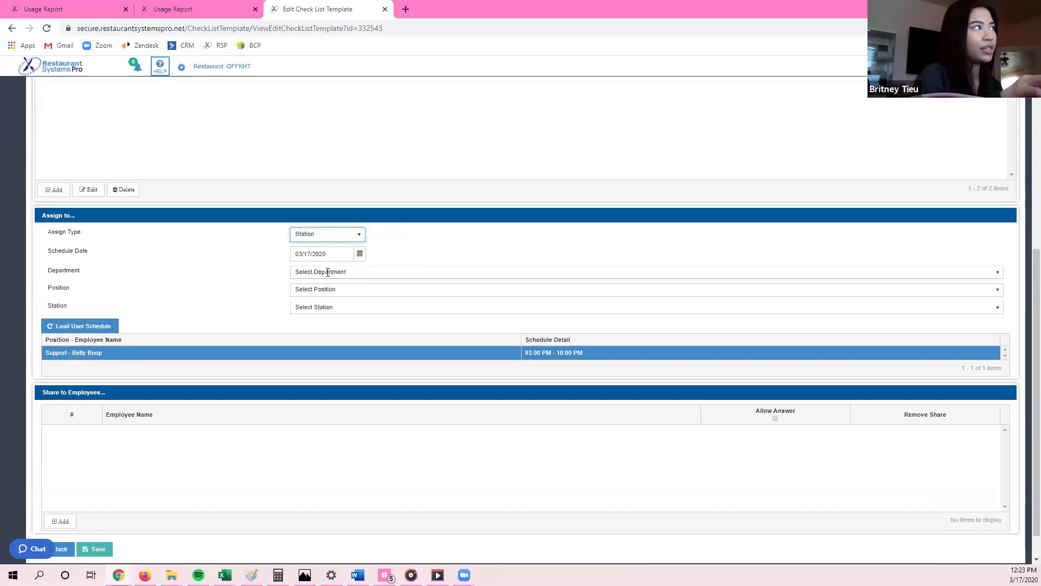
left_click(317, 308)
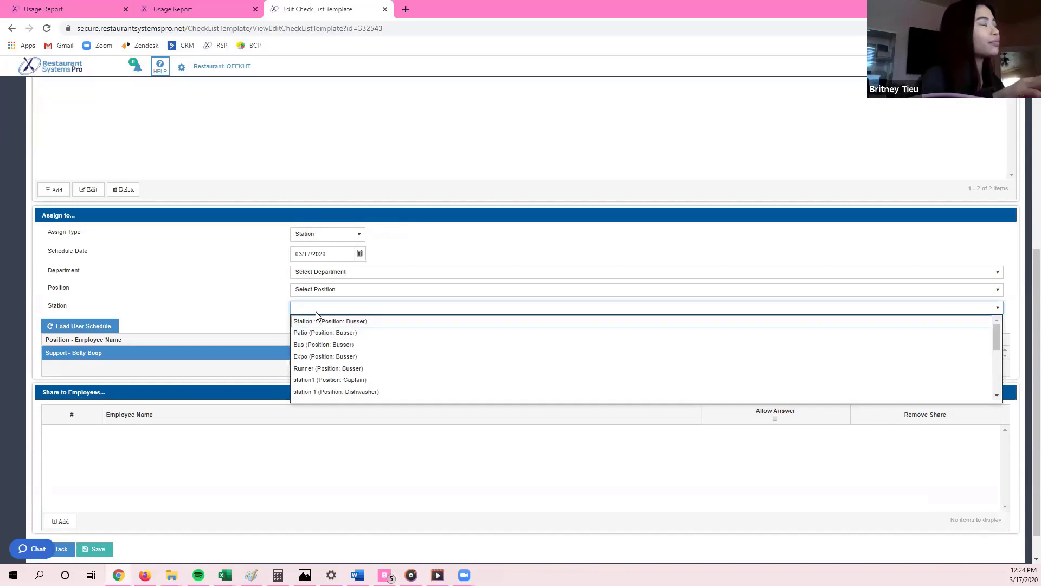
left_click(274, 297)
Step: Change the assign type to Meal Period and look through the meal period choices
left_click(326, 242)
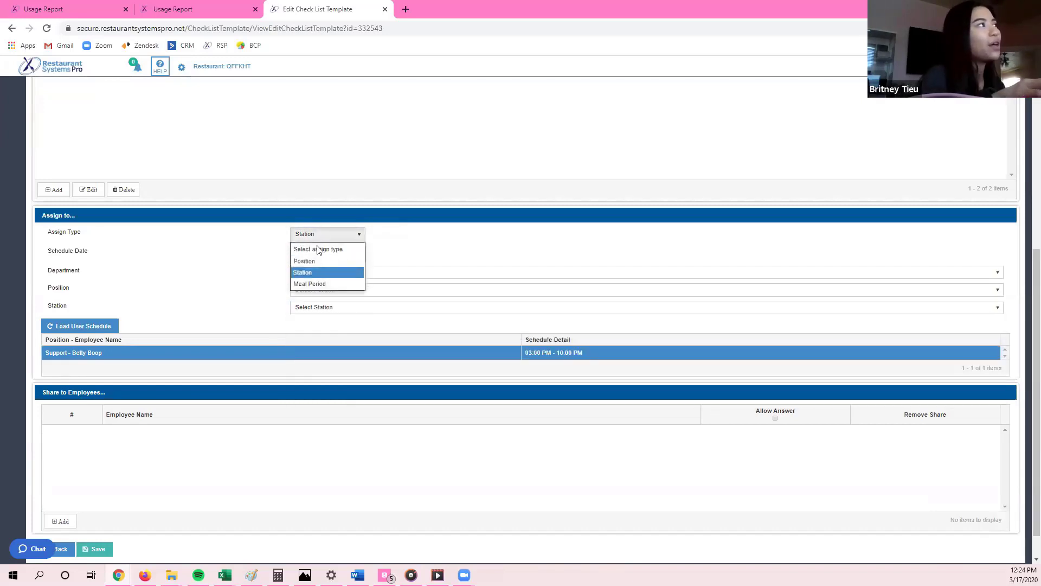
left_click(305, 282)
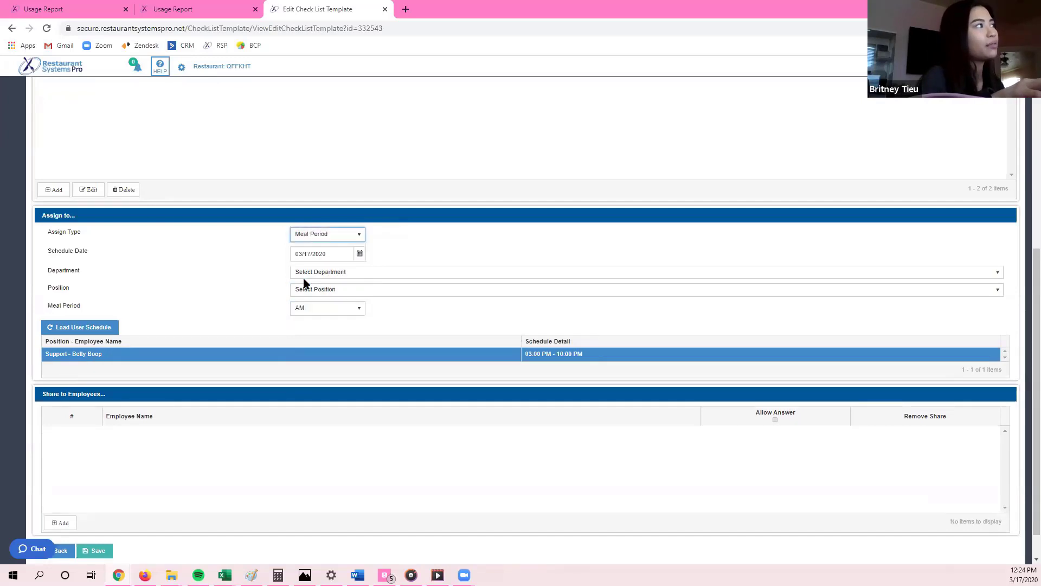
left_click(312, 308)
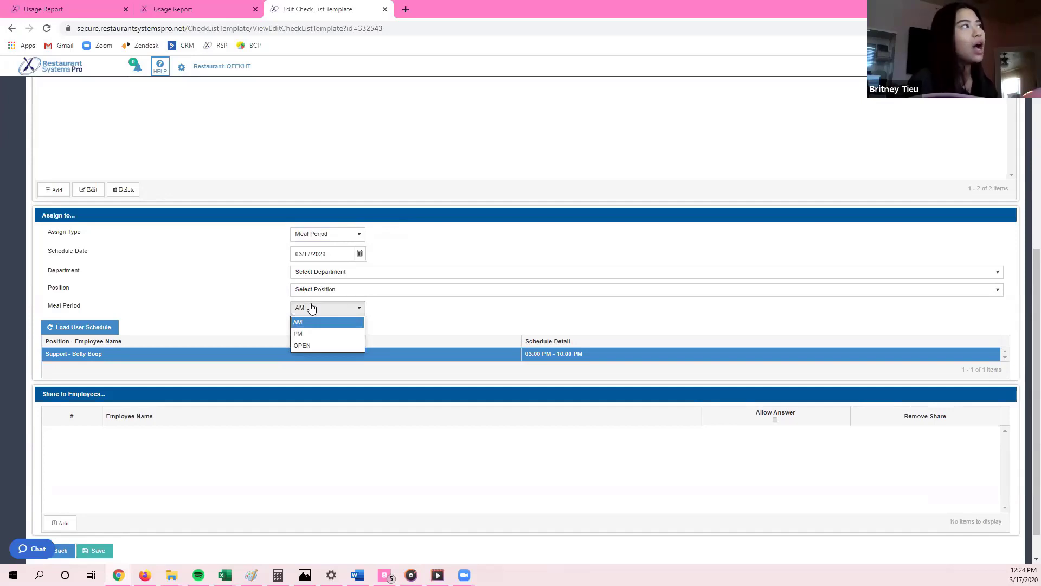
left_click(226, 267)
Step: Open the employee schedule page in a new browser tab and switch to it
scroll(227, 266, "up", 6)
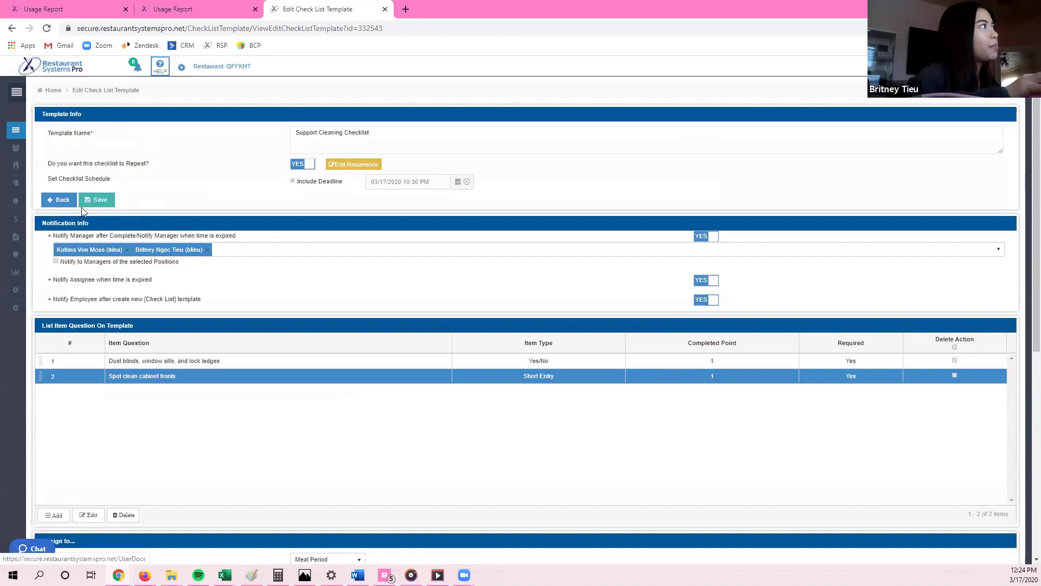
mouse_move(21, 149)
right_click(57, 220)
left_click(81, 221)
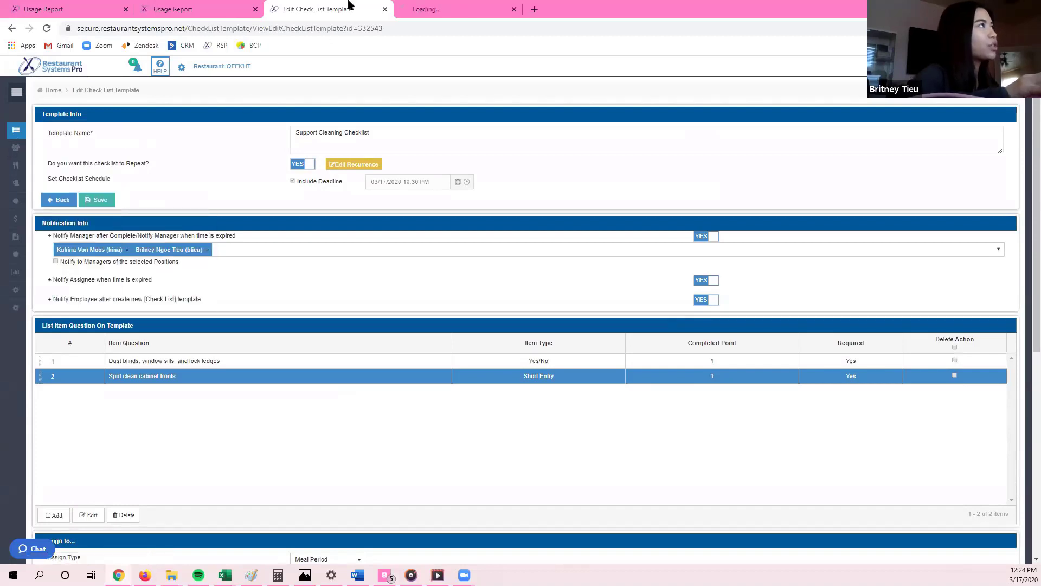
left_click(434, 9)
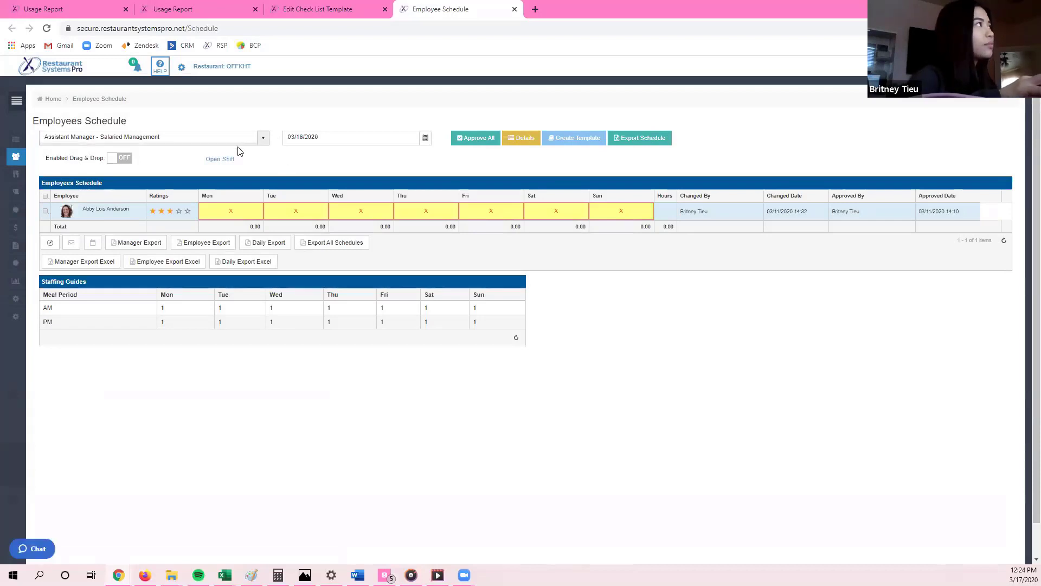
Step: Show the schedule for Support - TRE Support and open the weekly shifts of the employee assigned to the checklist
left_click(266, 140)
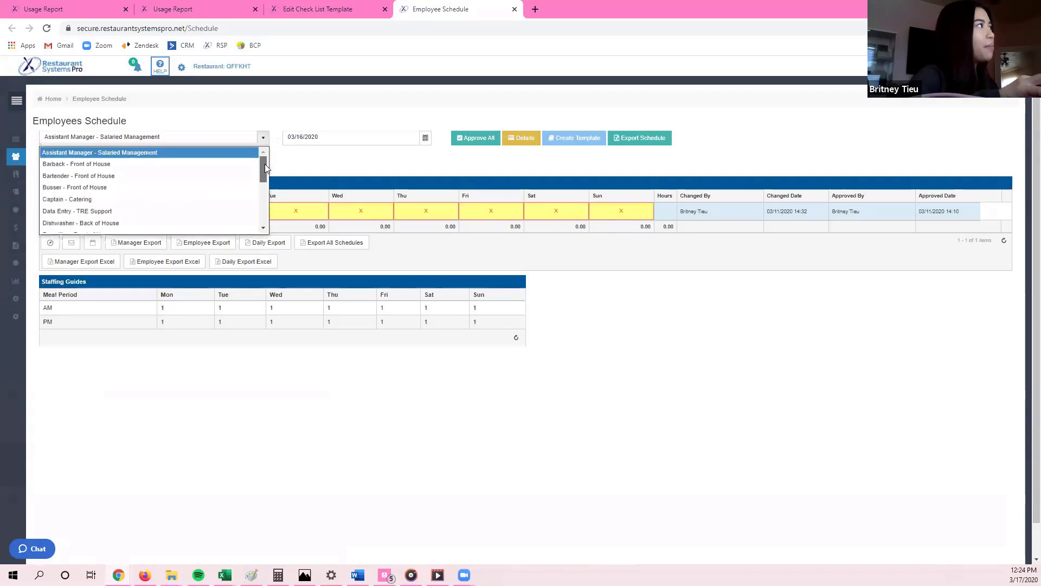
left_click_drag(264, 164, 265, 213)
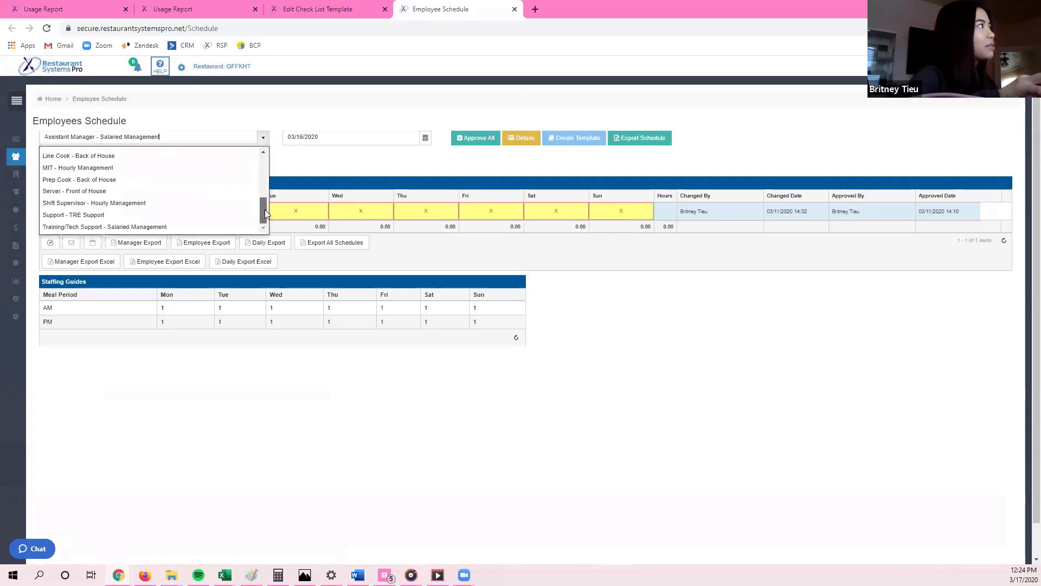
left_click(155, 215)
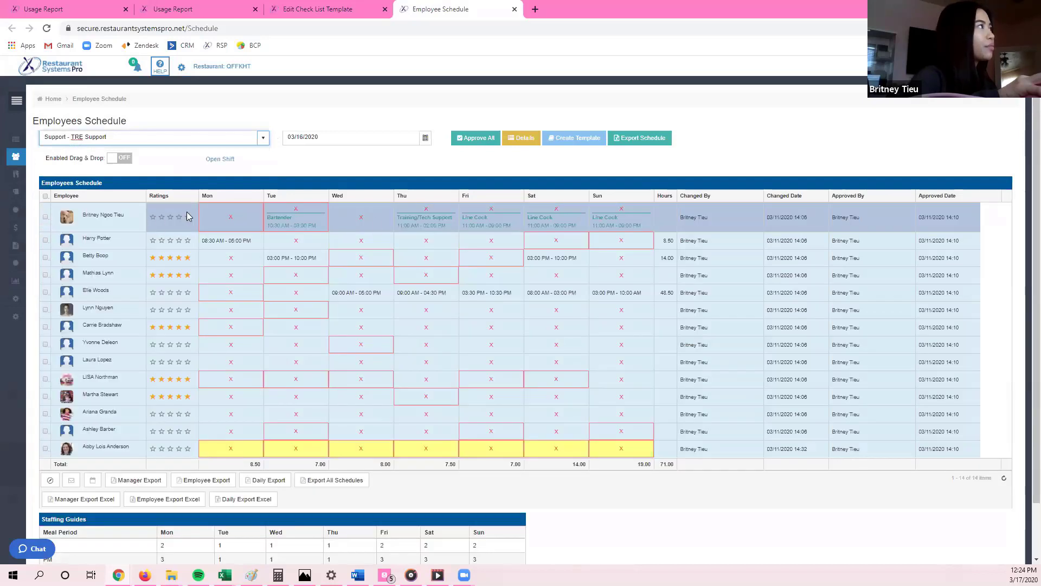
double_click(106, 254)
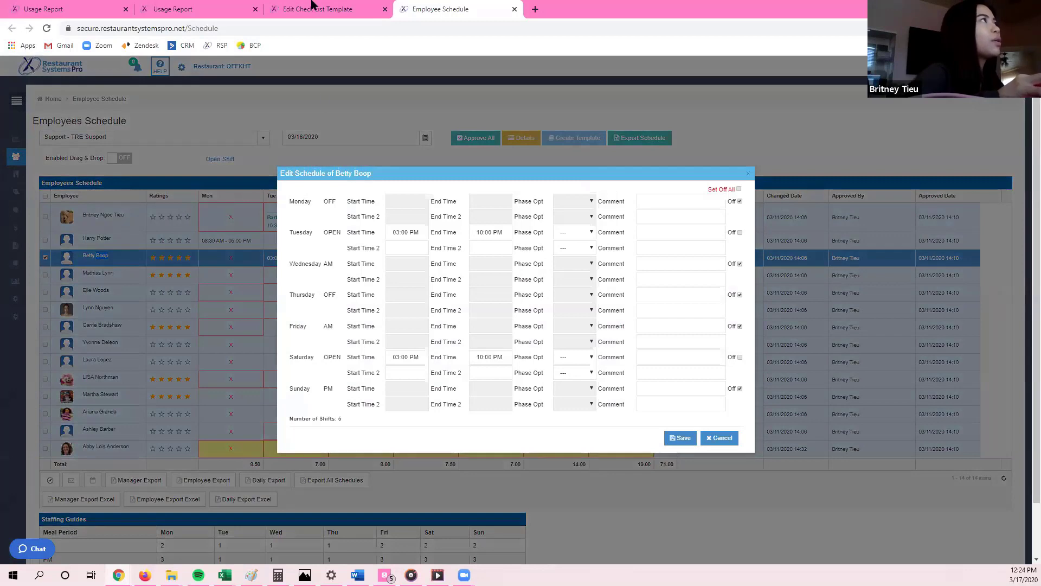
Step: Check the assign type options on the checklist template and close the employee's edit schedule dialog without saving
left_click(307, 5)
scroll(286, 194, "down", 7)
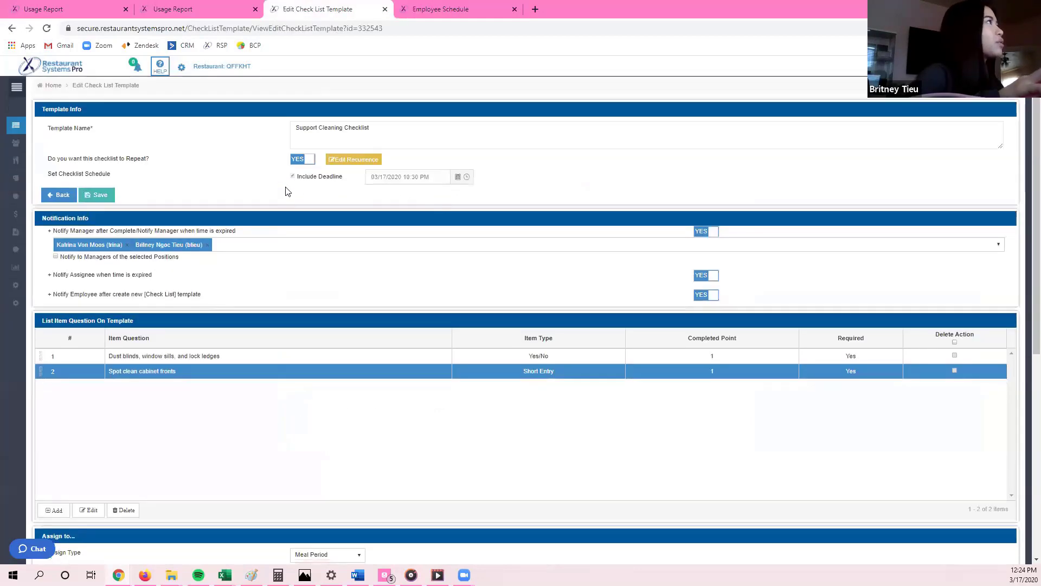
left_click(326, 199)
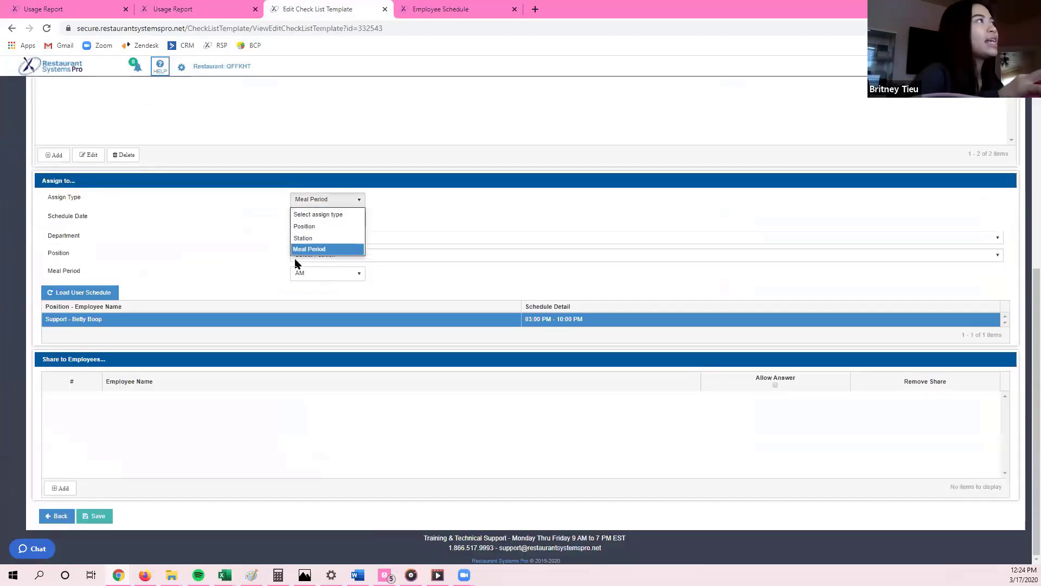
left_click(450, 7)
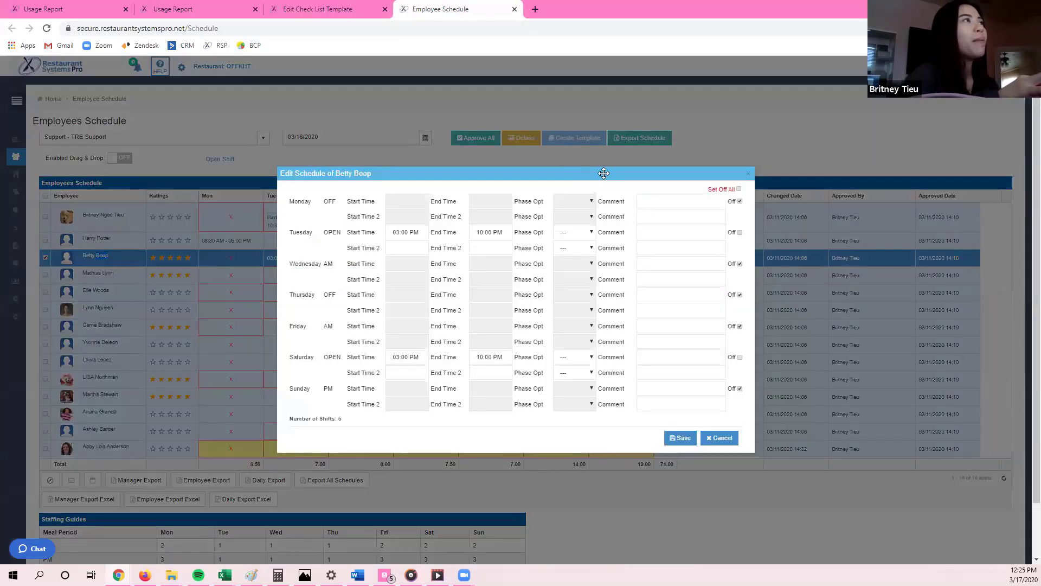
left_click(748, 173)
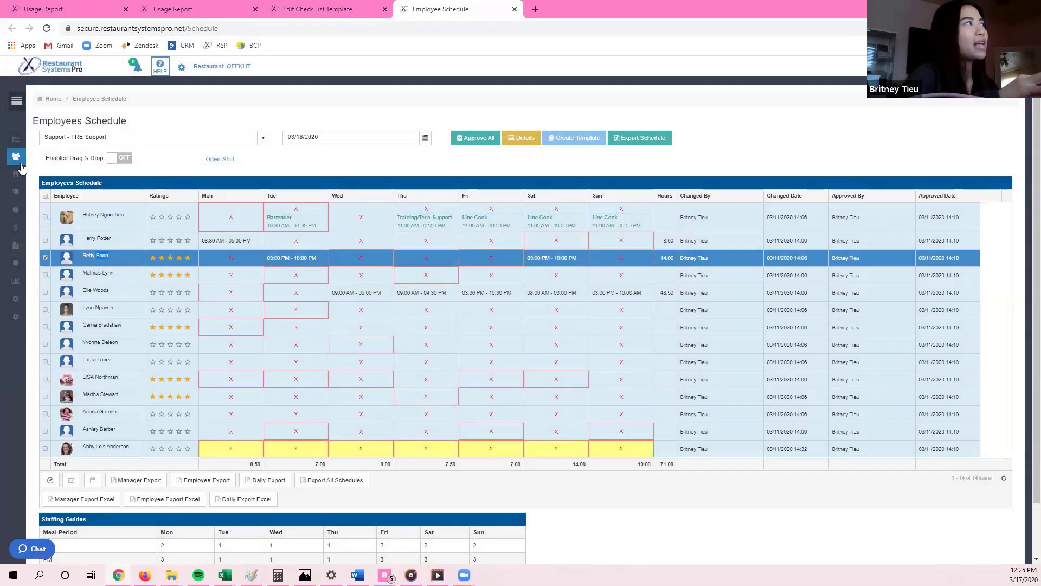
Step: Open the Employee Availability page in a new browser tab and switch to it
mouse_move(16, 157)
right_click(67, 224)
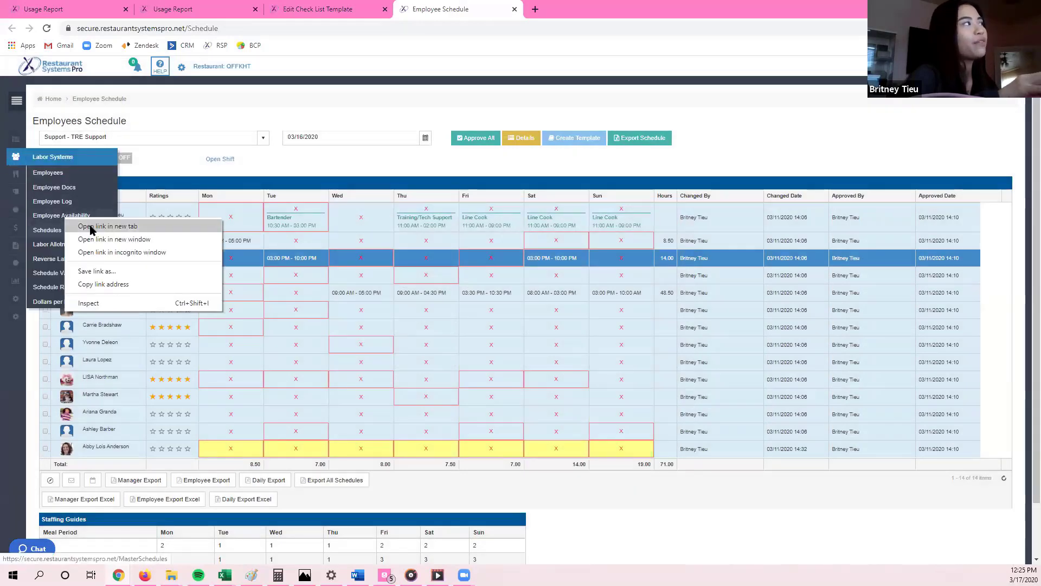
left_click(90, 227)
key("ctrl+Tab")
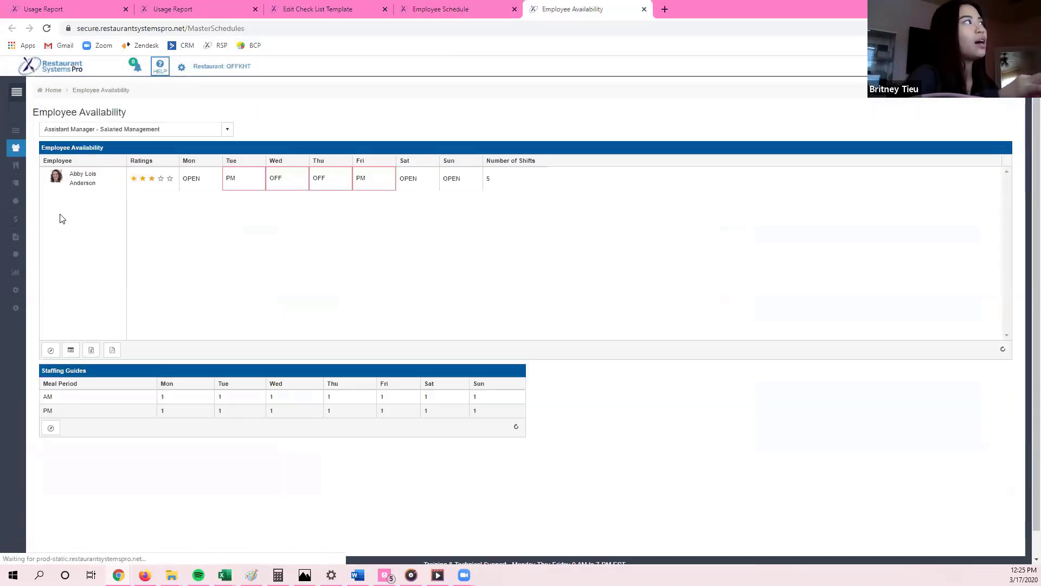
mouse_move(16, 147)
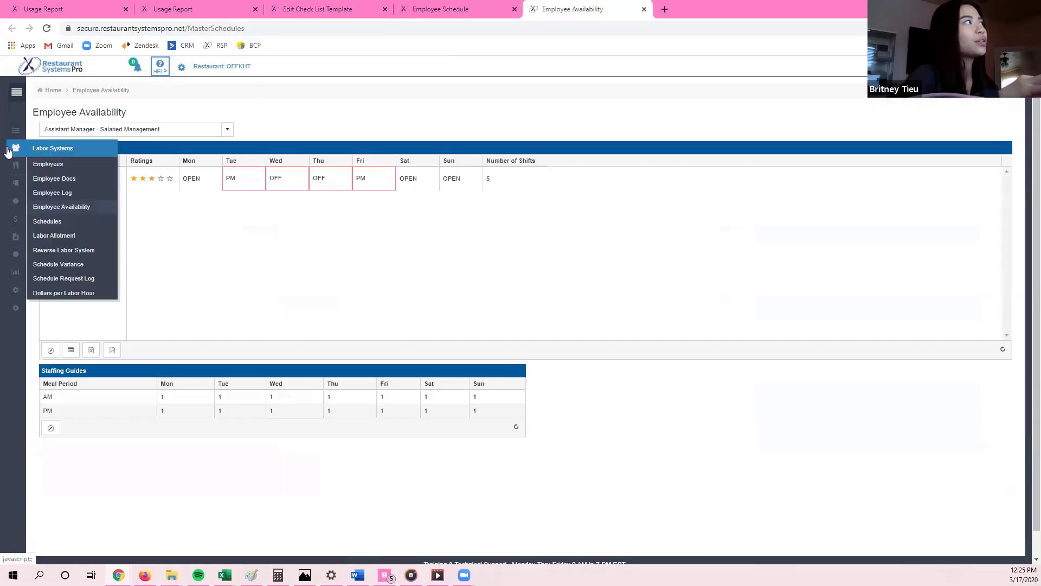
left_click(77, 210)
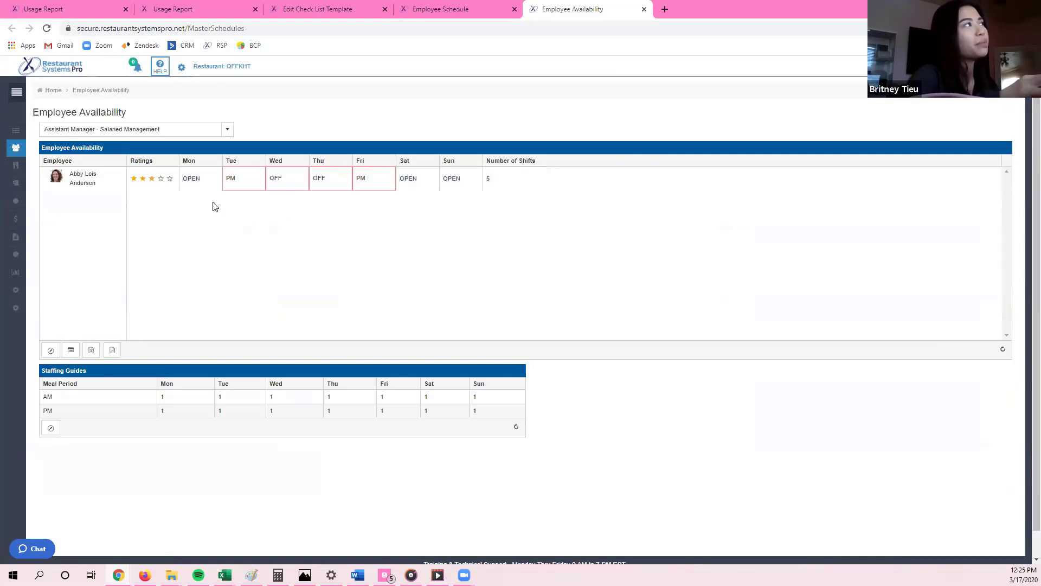
Step: Return to the employee schedule, view the weeks of 03/23/2020 and 03/30/2020, and select the checklist assignee's row in the latter
left_click(438, 9)
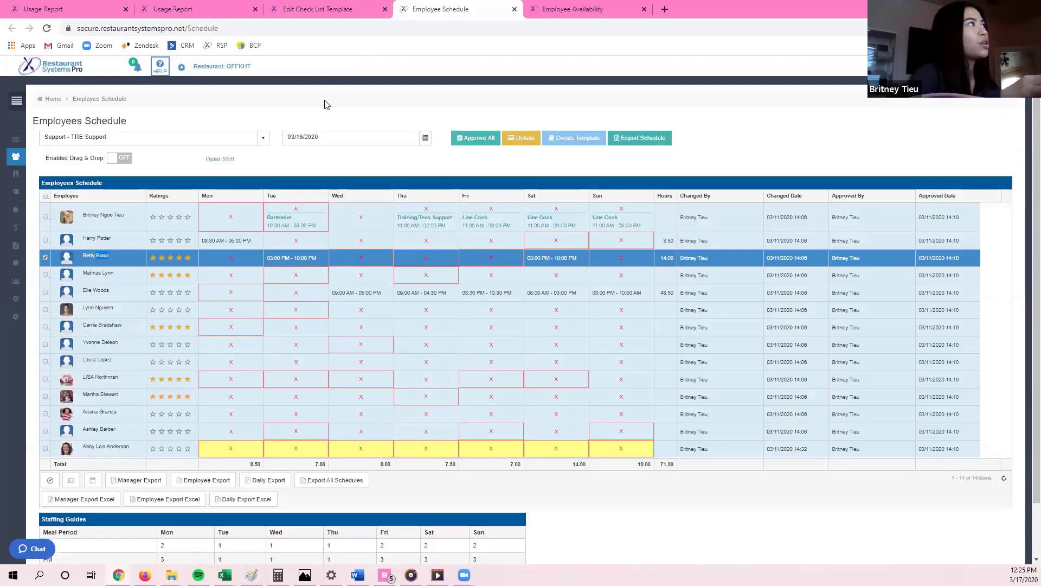
left_click(317, 137)
left_click(313, 215)
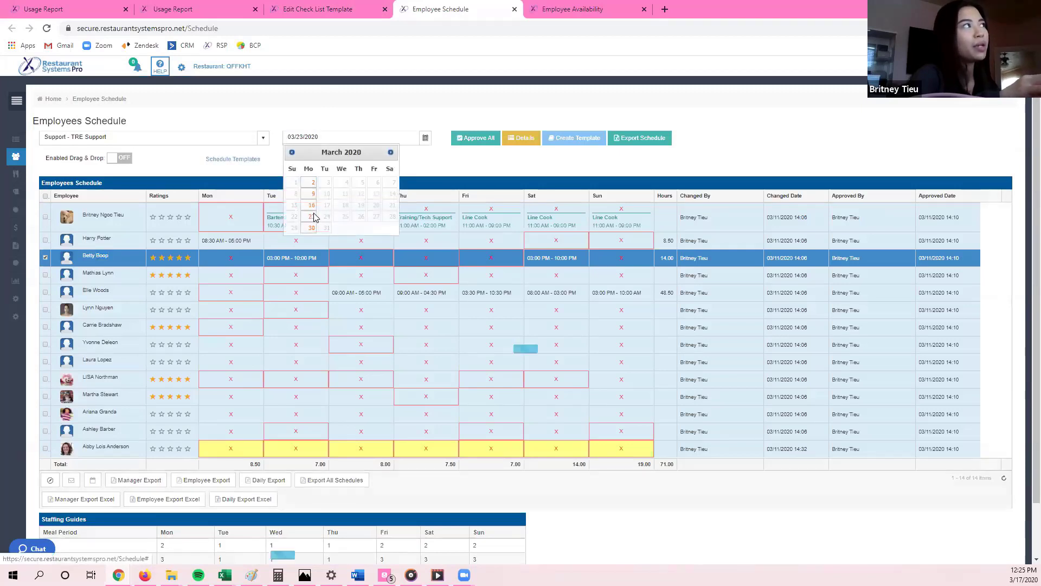
left_click(318, 137)
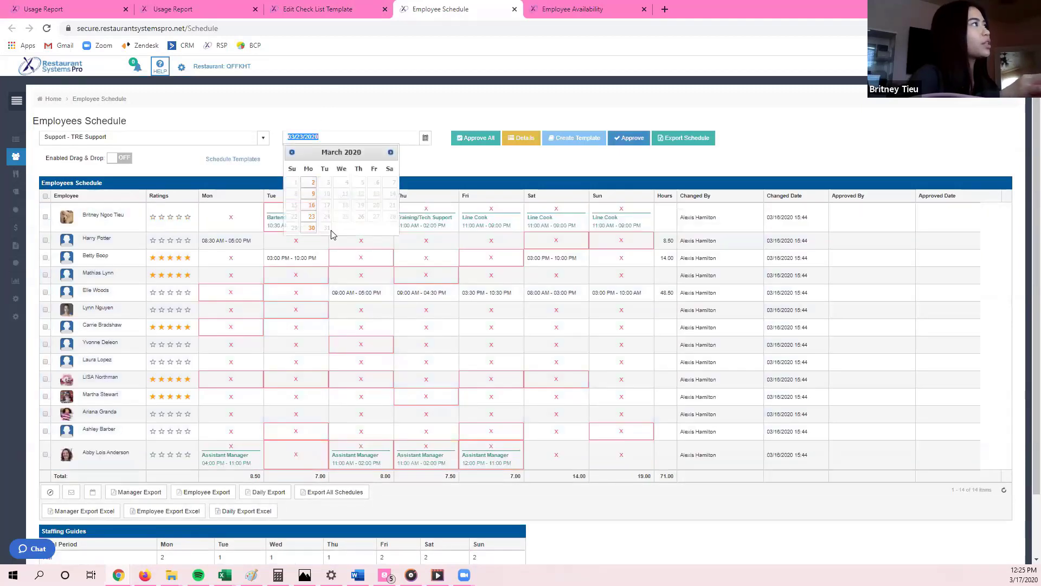
left_click(313, 229)
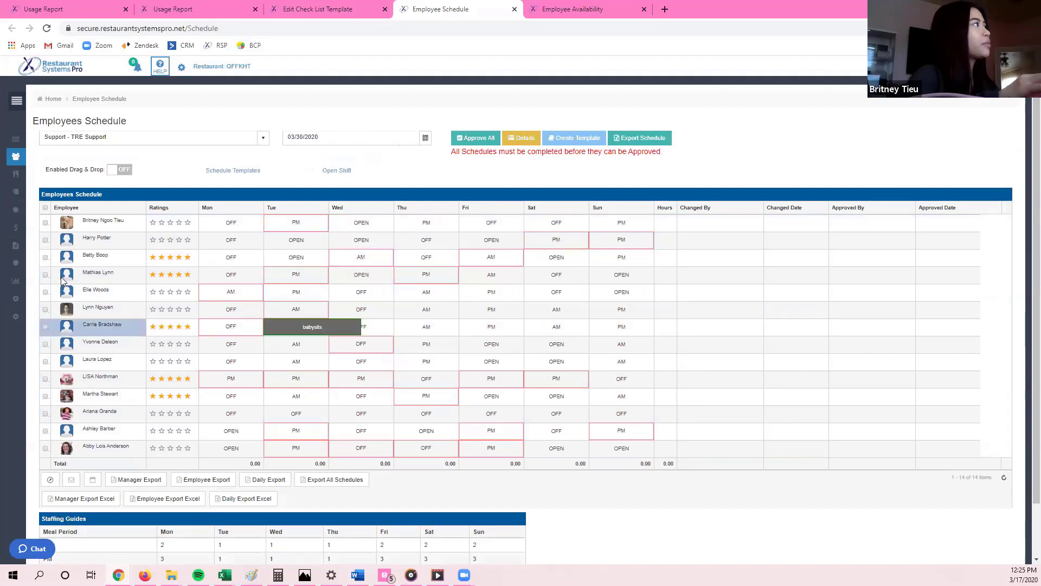
left_click(103, 262)
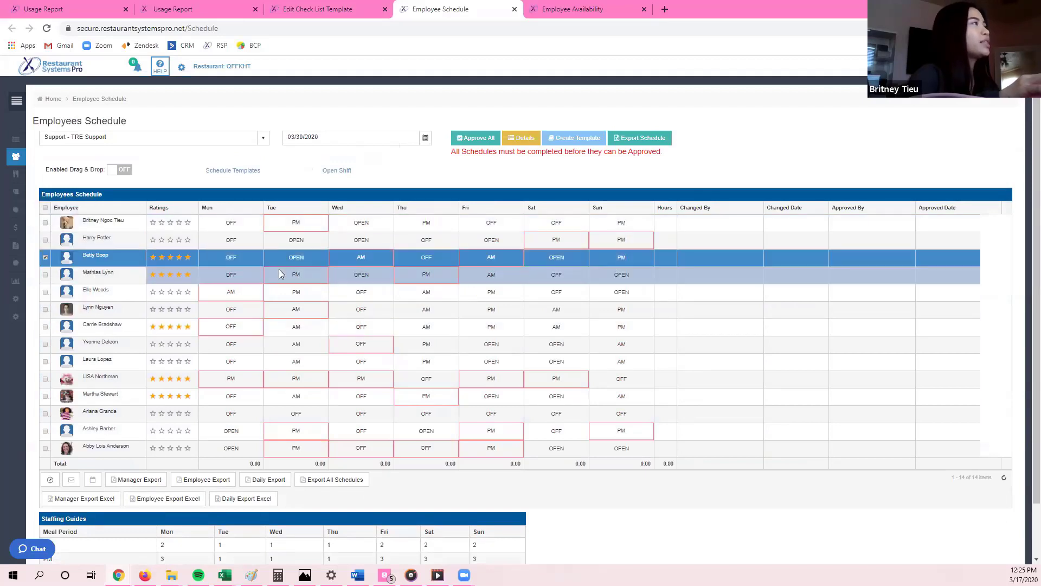
Step: Compare the checklist template's meal period setting with the employee schedule and change the template's assign type to Station
left_click(320, 7)
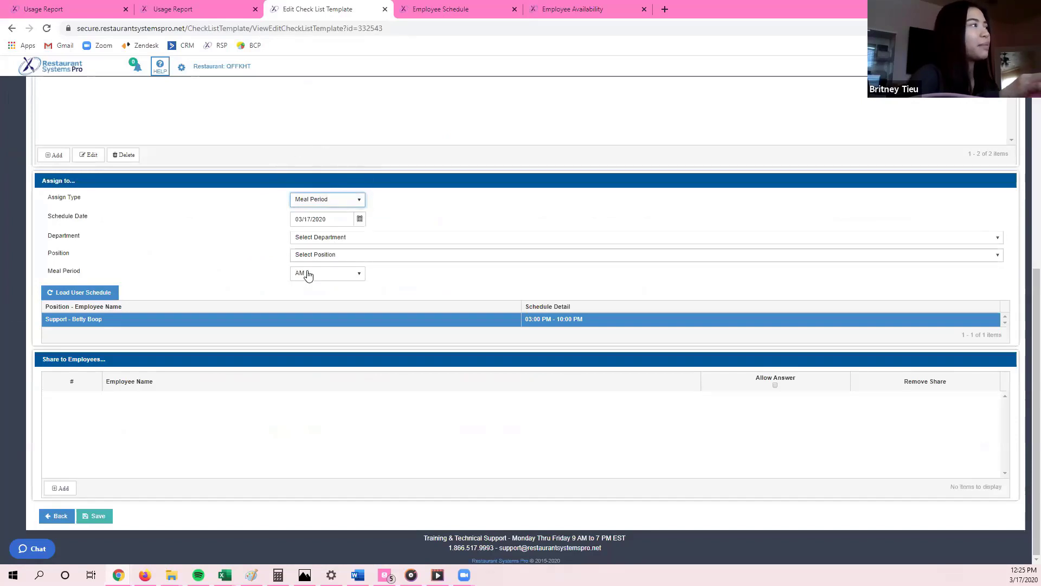
left_click(458, 8)
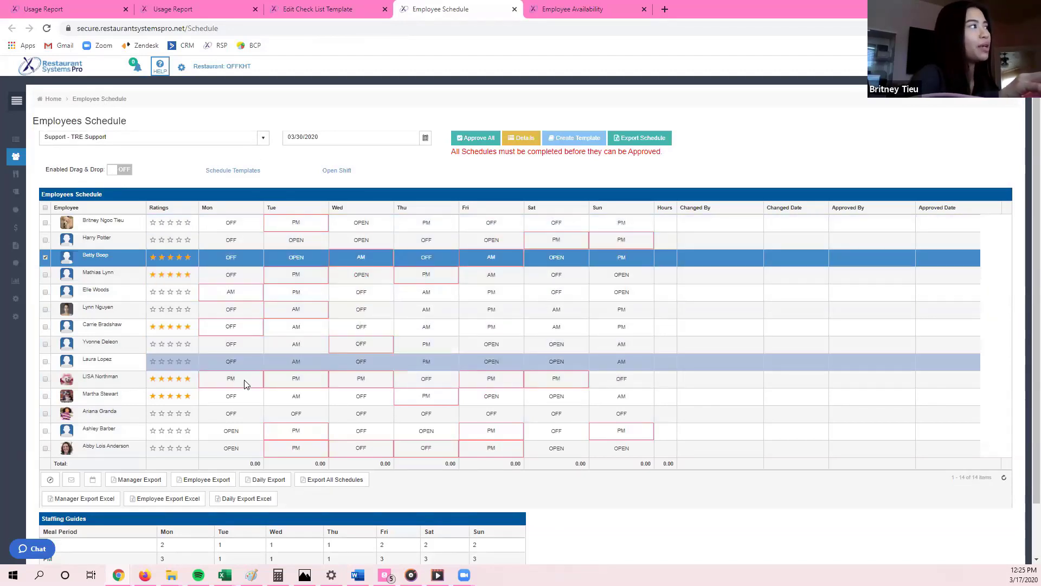
left_click(339, 8)
left_click(350, 199)
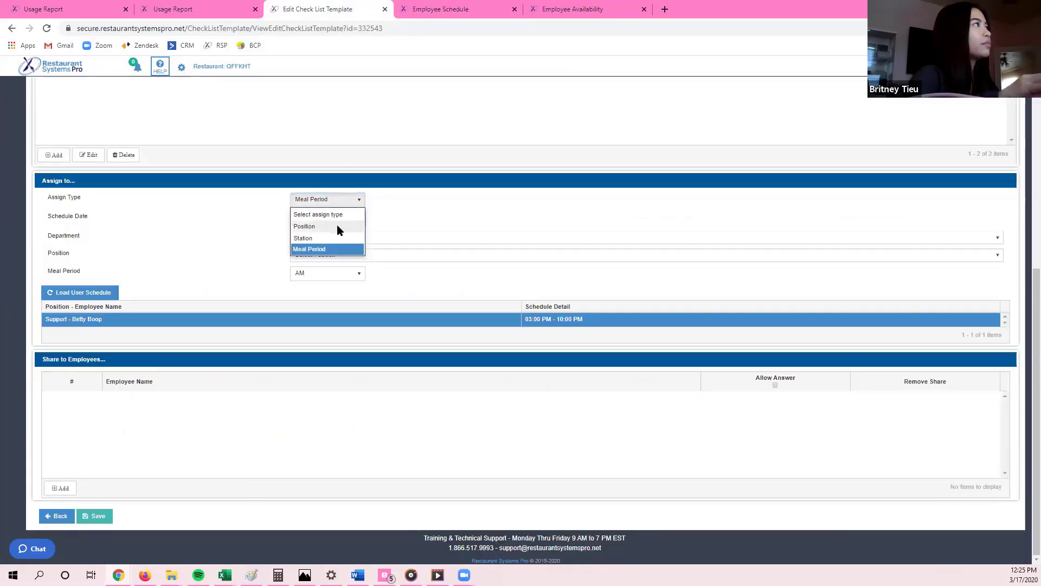
left_click(335, 235)
Step: Show the employee schedule for the week of 03/16/2020, examine the checklist assignee's shifts, and close them without saving
left_click(421, 8)
left_click(305, 138)
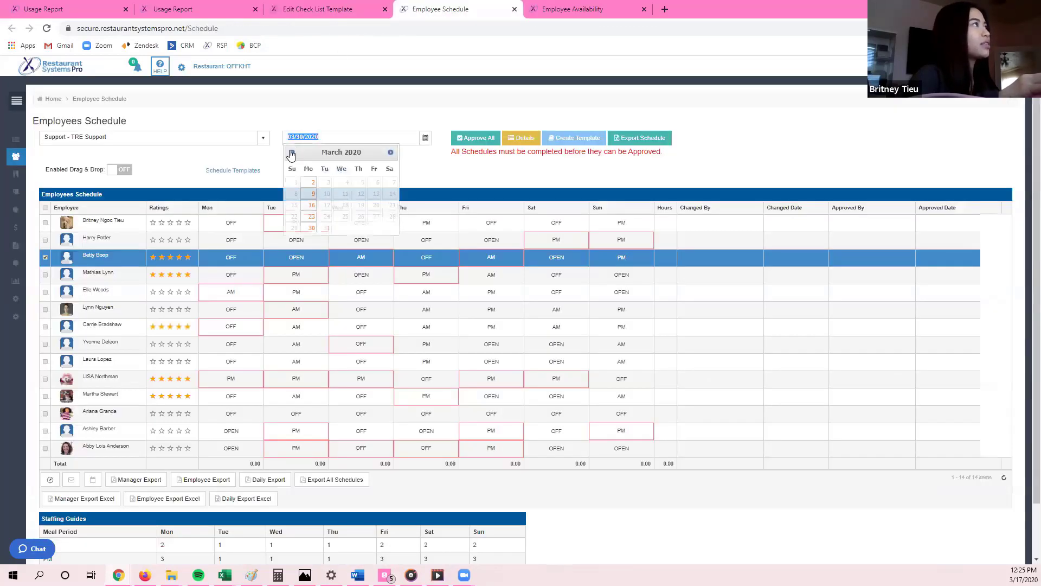
left_click(312, 206)
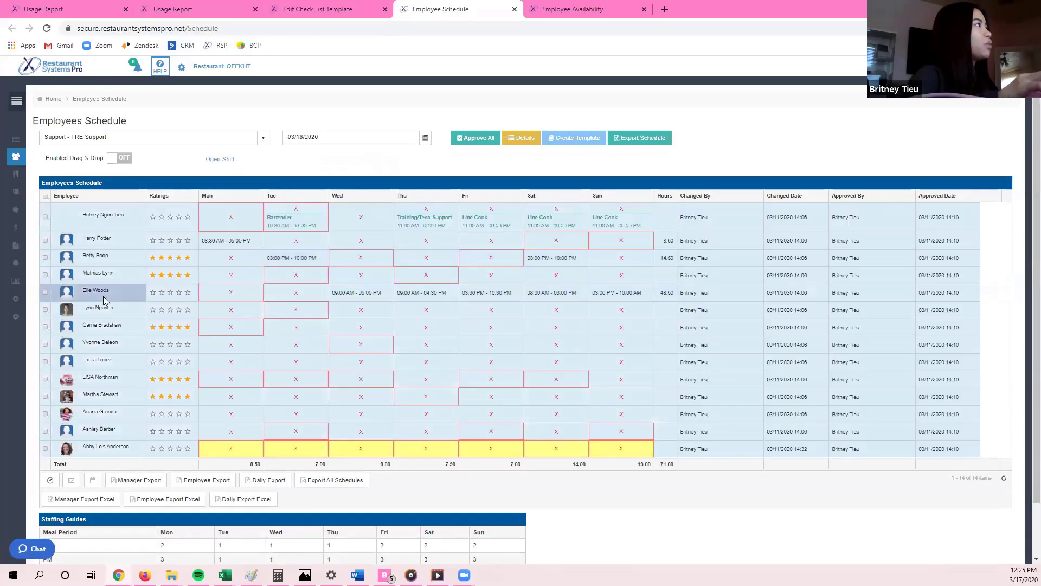
left_click(95, 258)
double_click(477, 263)
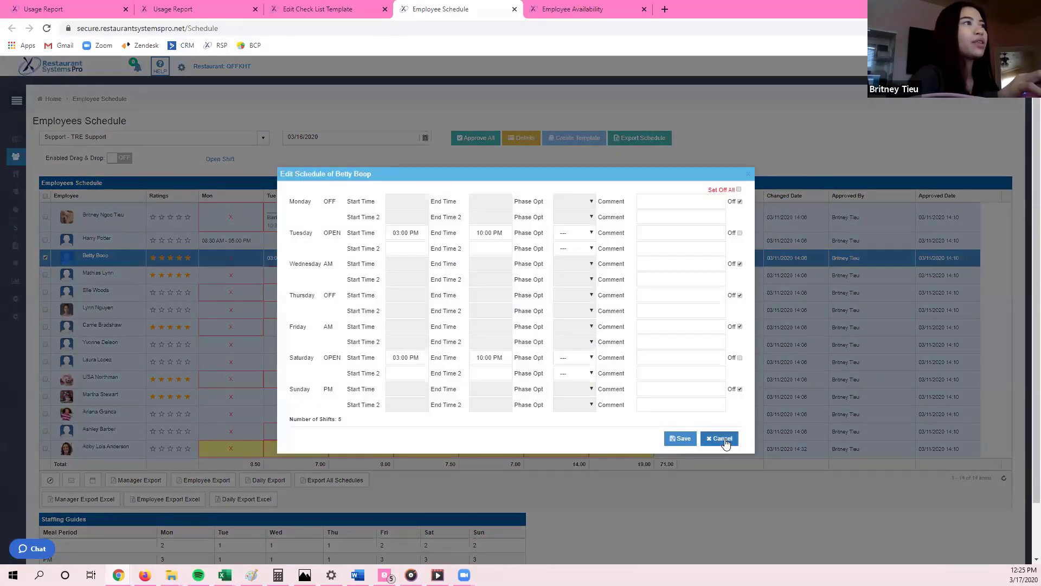
left_click(721, 438)
Step: Show the Line Cook - Back of House schedule and open one line cook's weekly shifts to examine the Thursday station
left_click(263, 142)
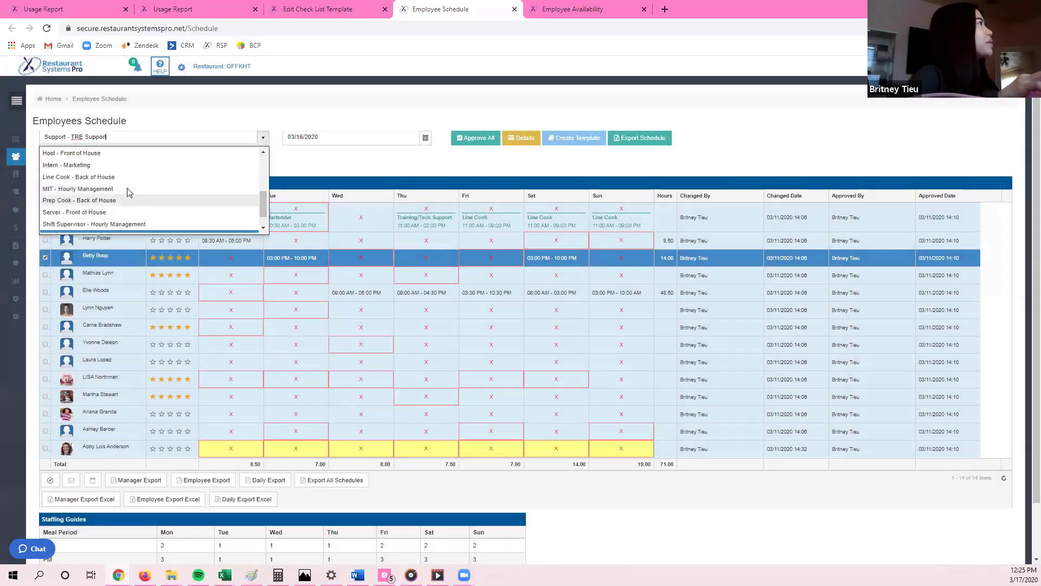
scroll(109, 193, "down", 5)
scroll(99, 193, "down", 2)
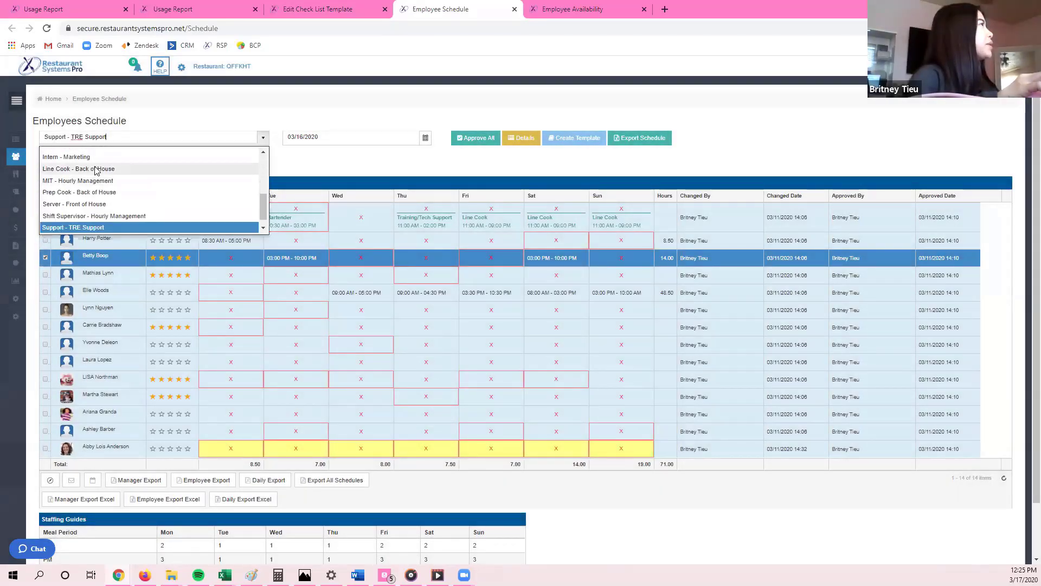
left_click(100, 169)
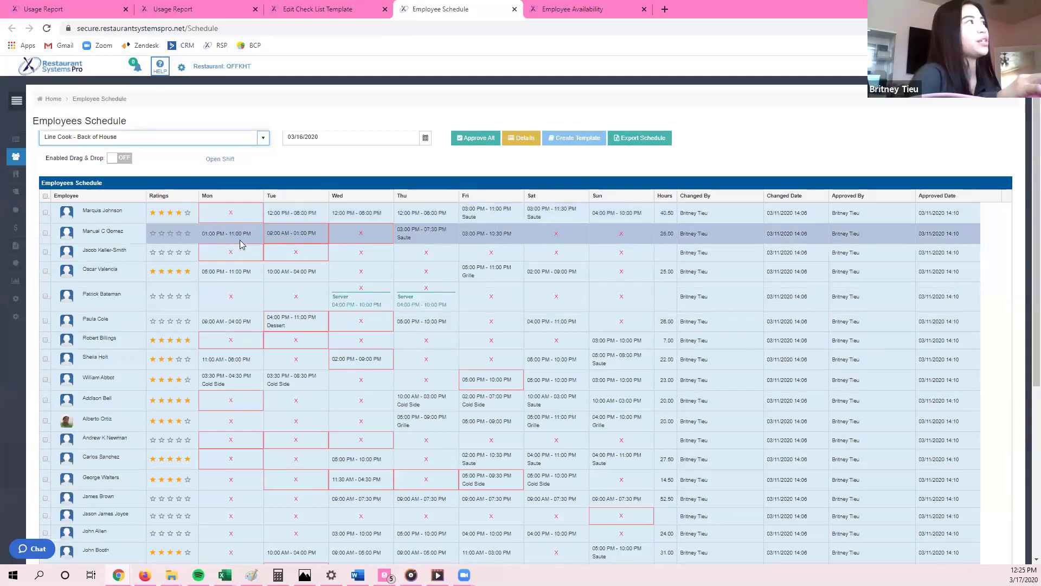
left_click_drag(245, 233, 243, 234)
double_click(243, 235)
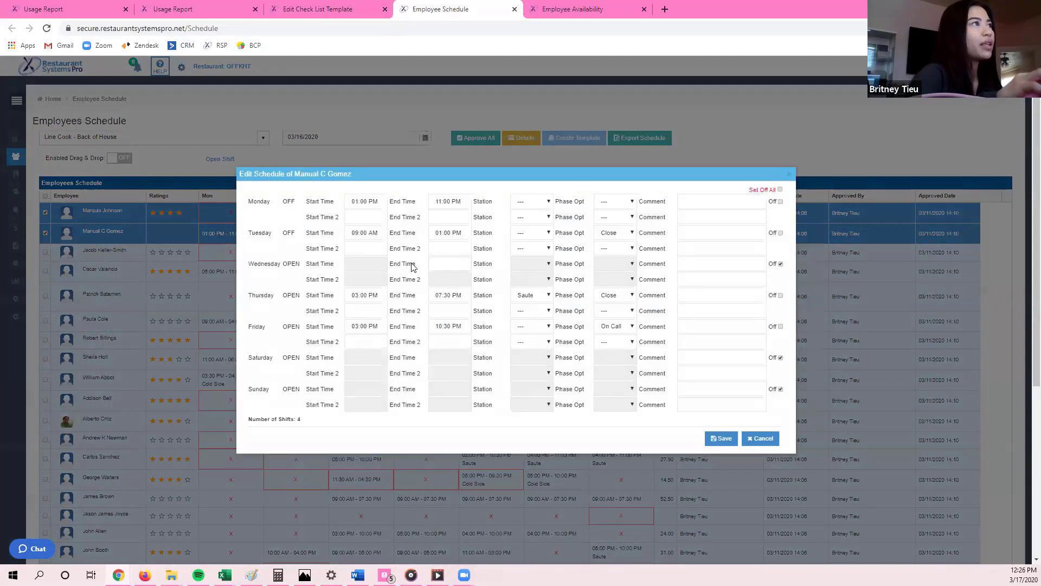
left_click(412, 265)
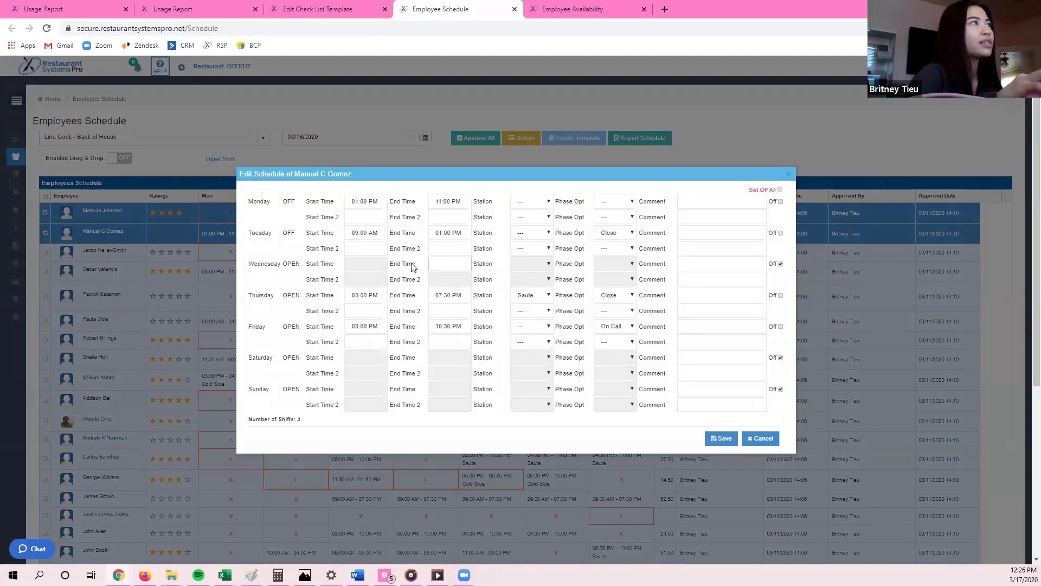
left_click(534, 298)
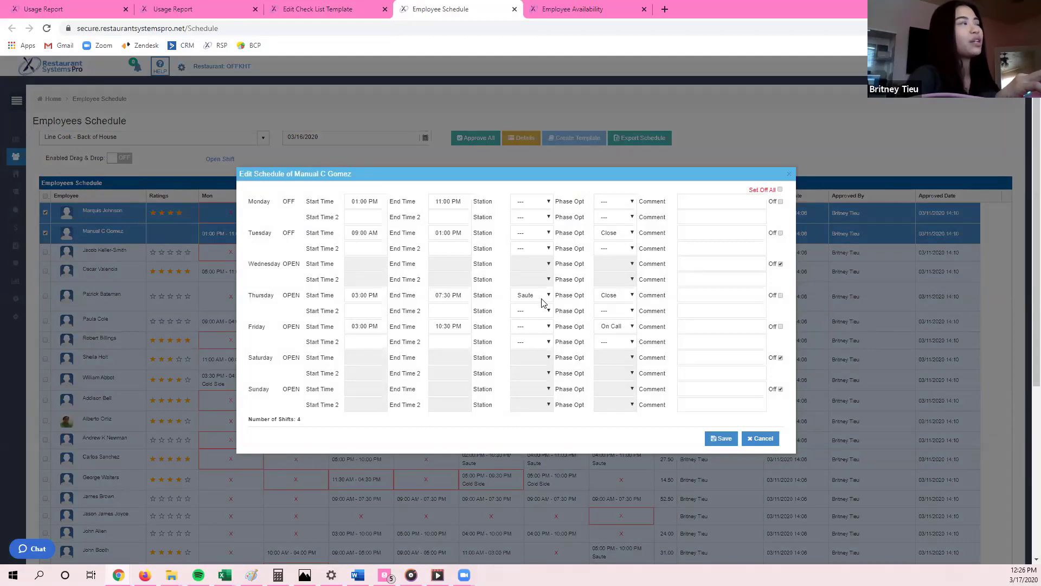
Step: Switch to the checklist template, set its assign type to Position, and choose Support as the position
left_click(324, 4)
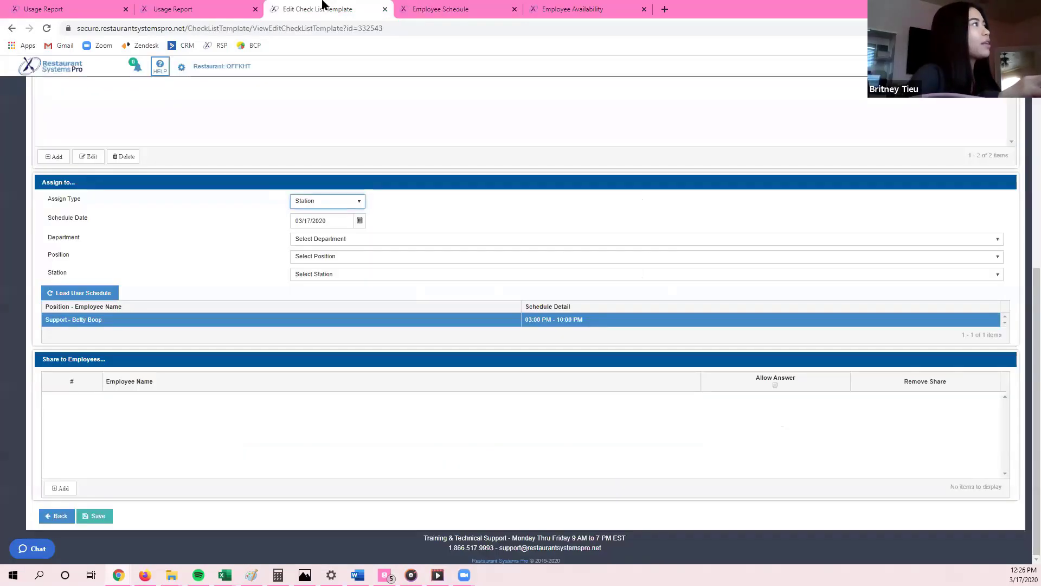
left_click(359, 202)
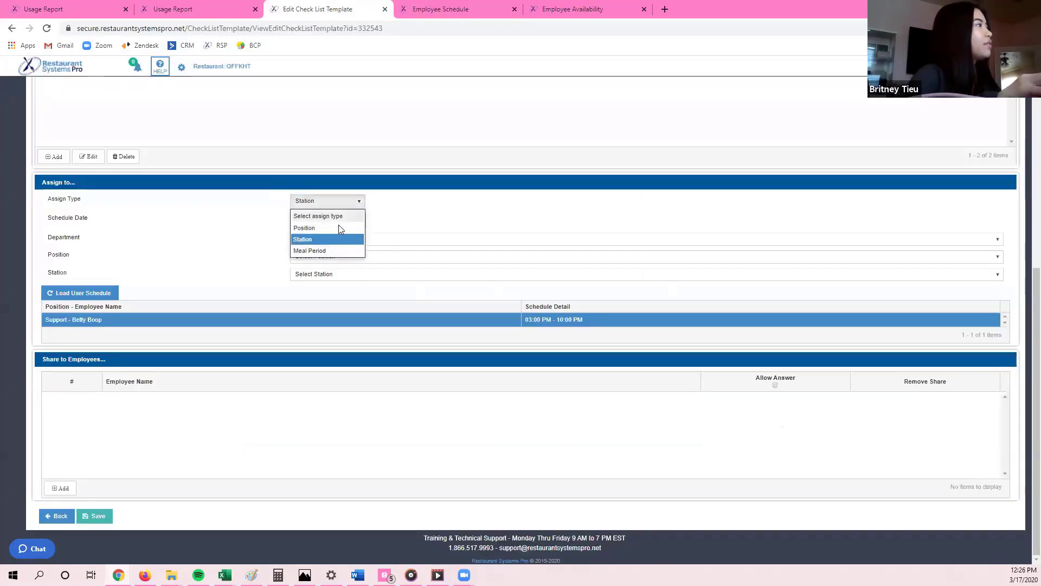
left_click(198, 261)
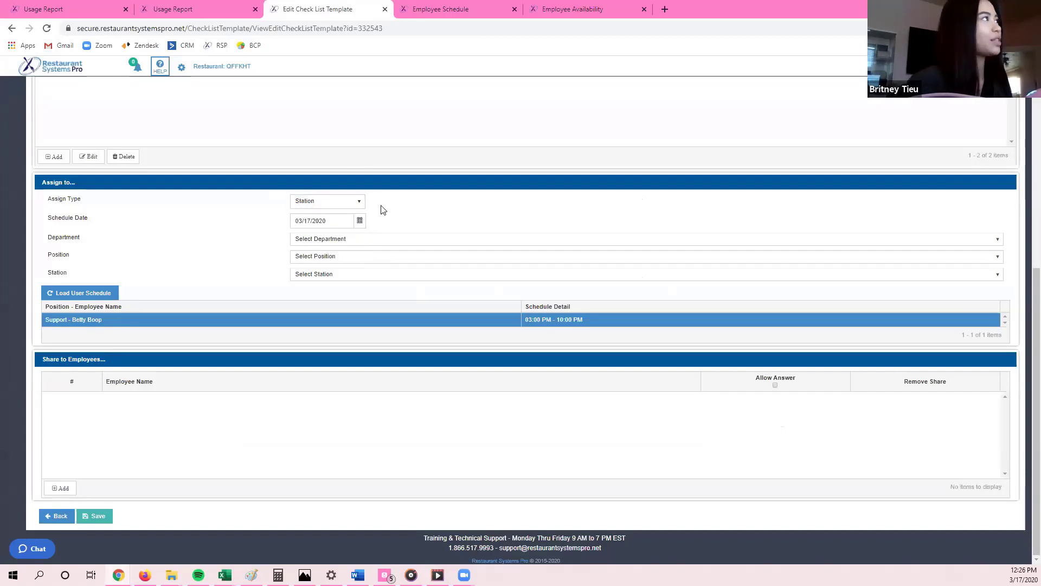
left_click(351, 202)
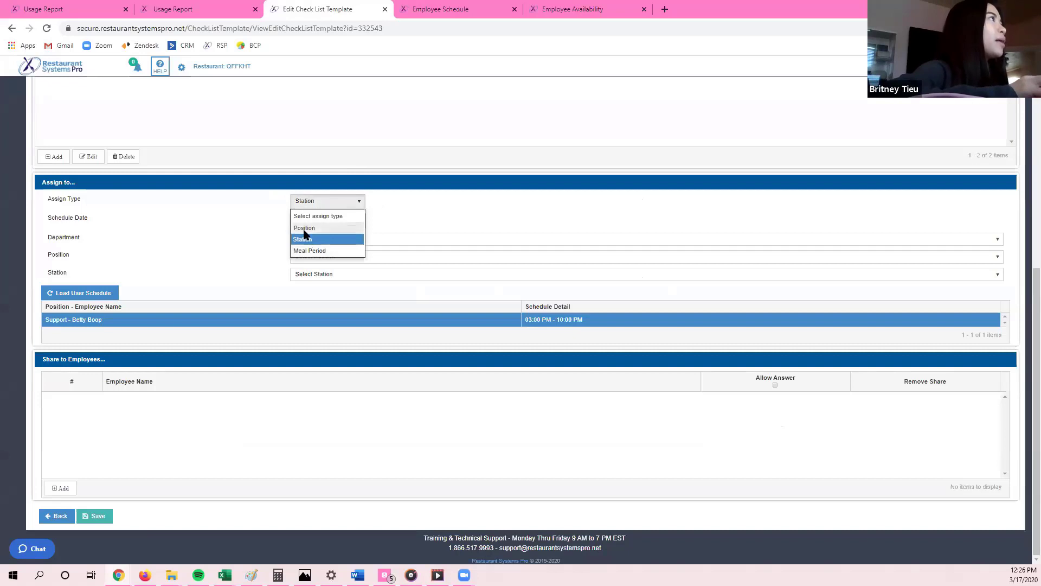
left_click(302, 236)
left_click(299, 274)
scroll(314, 339, "down", 3)
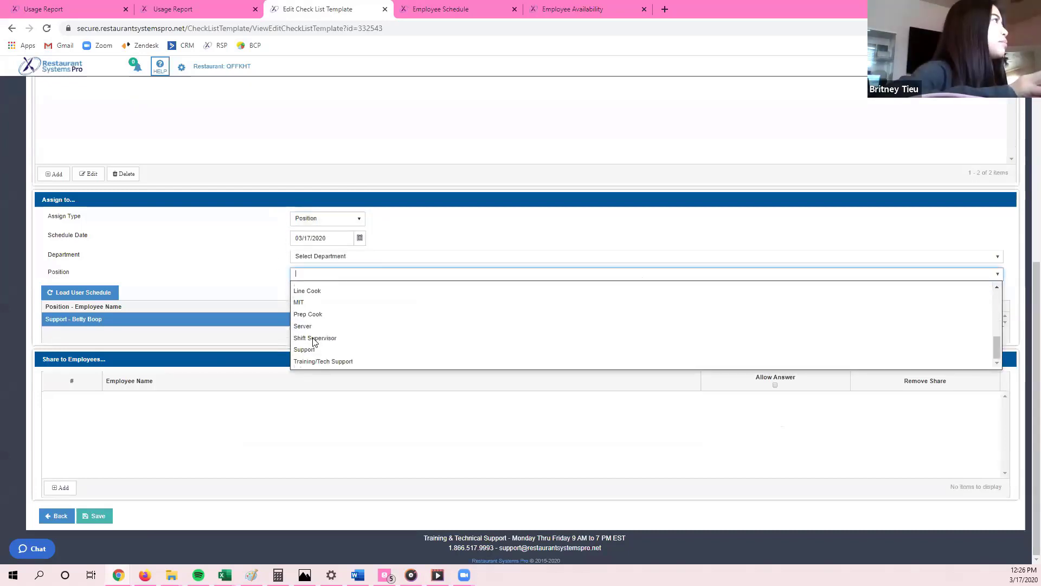
left_click(318, 350)
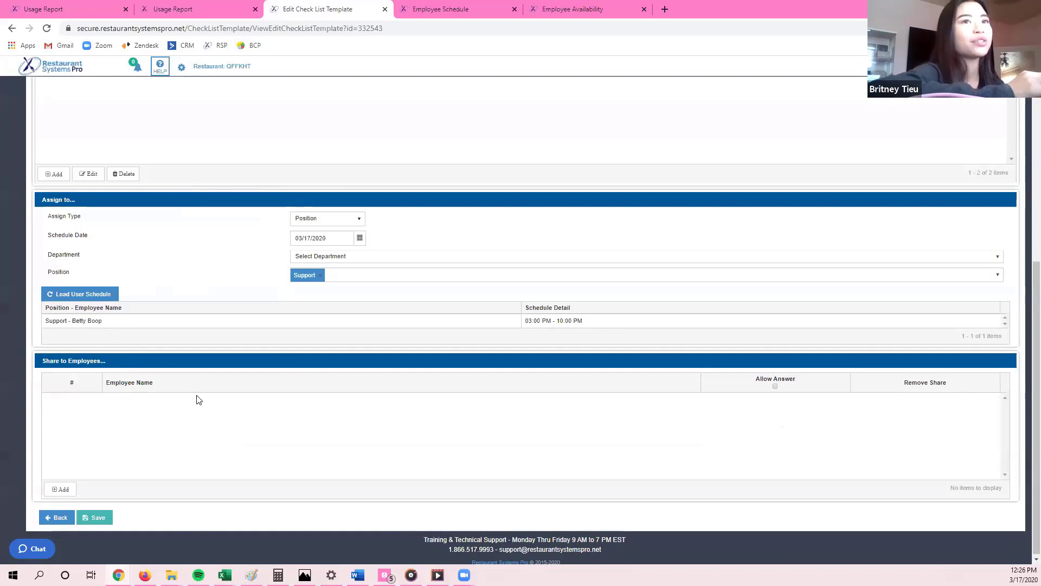
Step: Add one employee to the checklist template's share list and remove that employee again
left_click(63, 490)
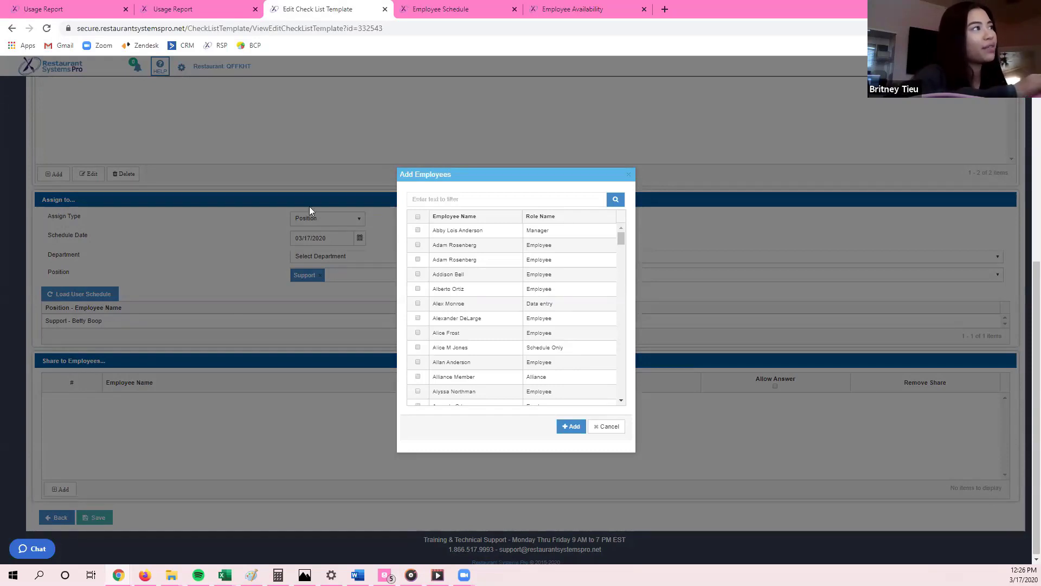
left_click(417, 275)
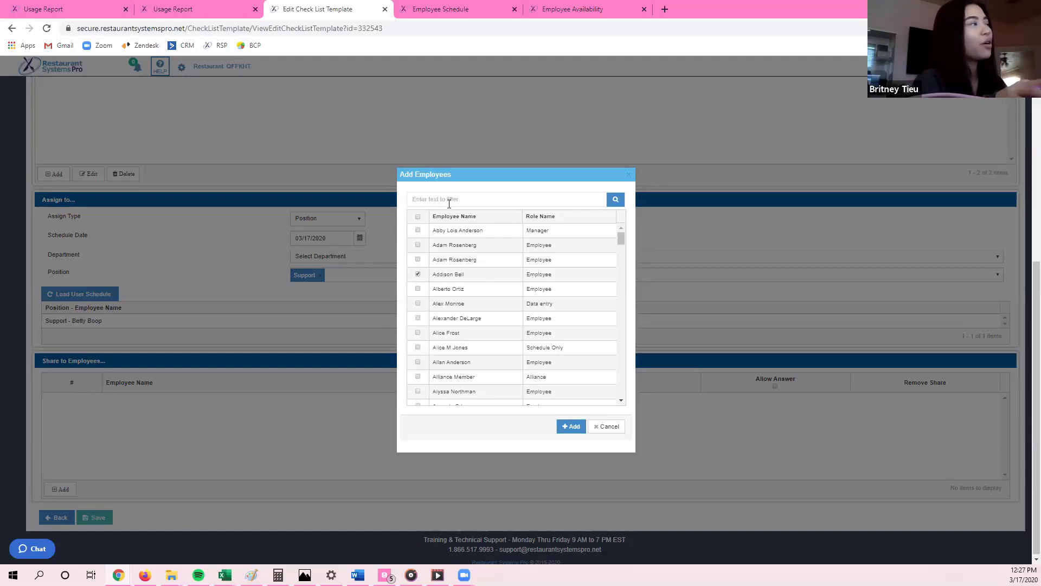
left_click(449, 201)
left_click(449, 202)
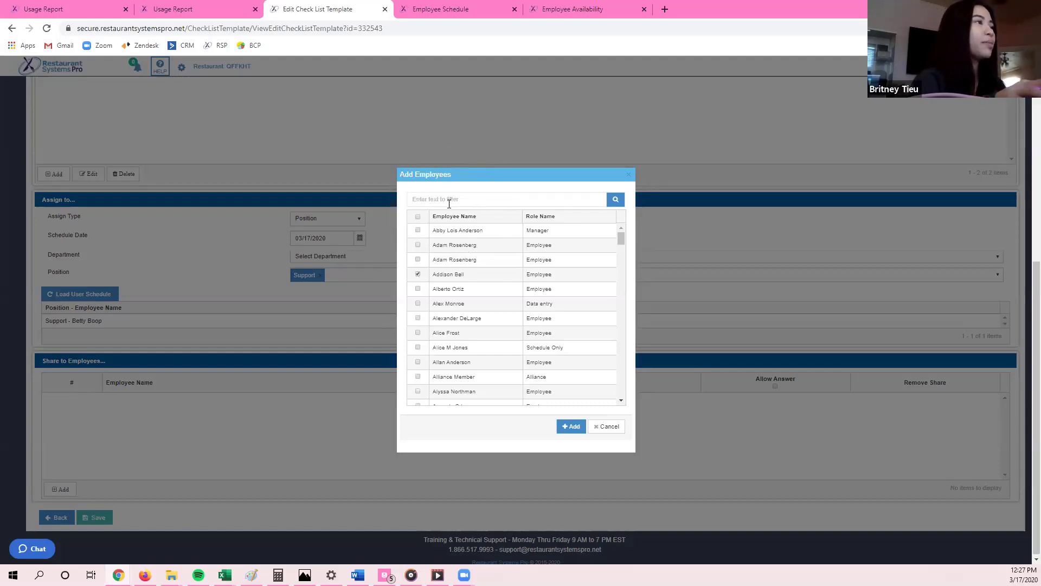
left_click(571, 427)
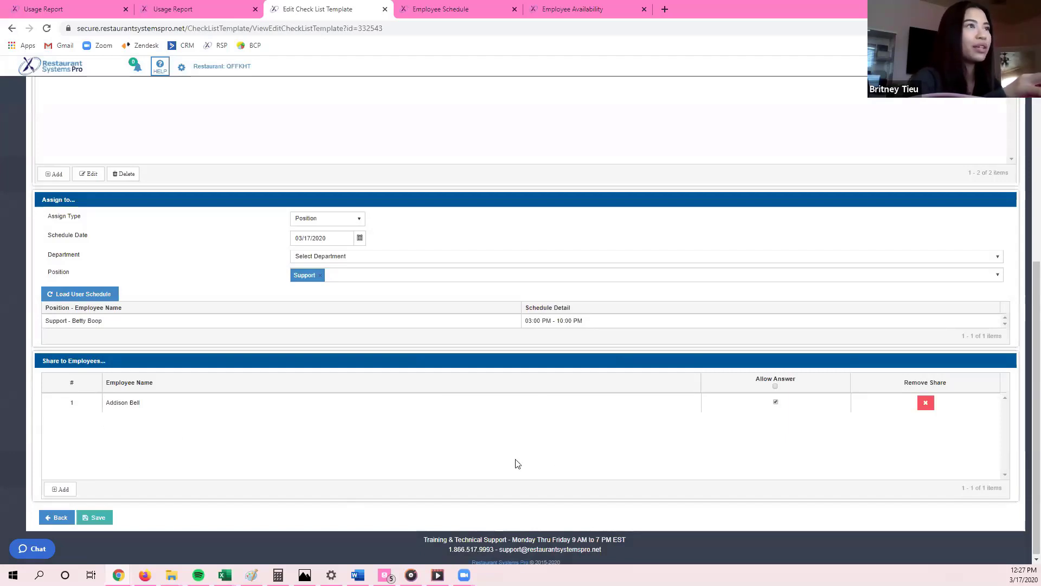
left_click(925, 402)
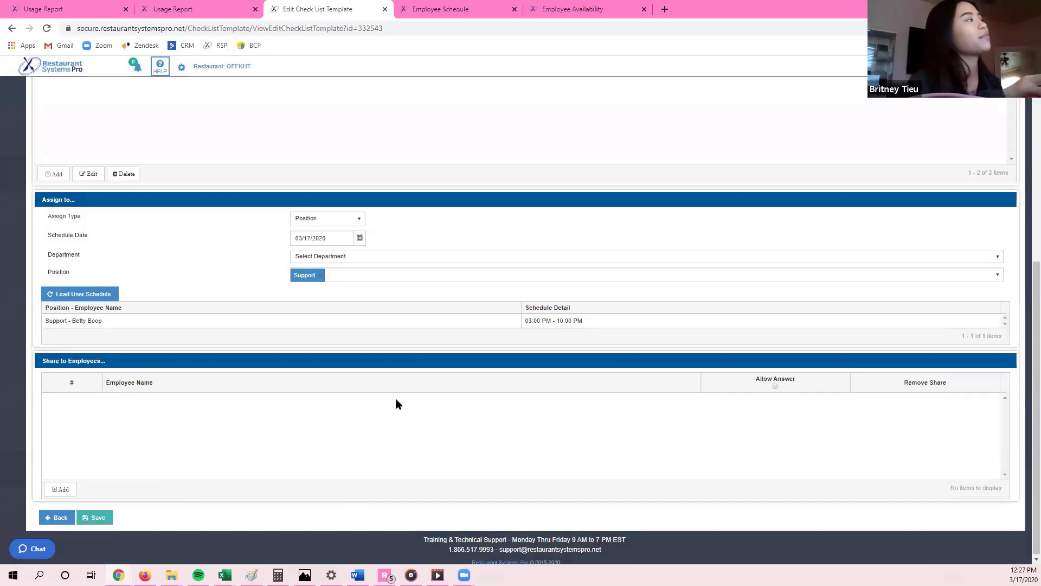
Step: Save the checklist template
left_click(99, 519)
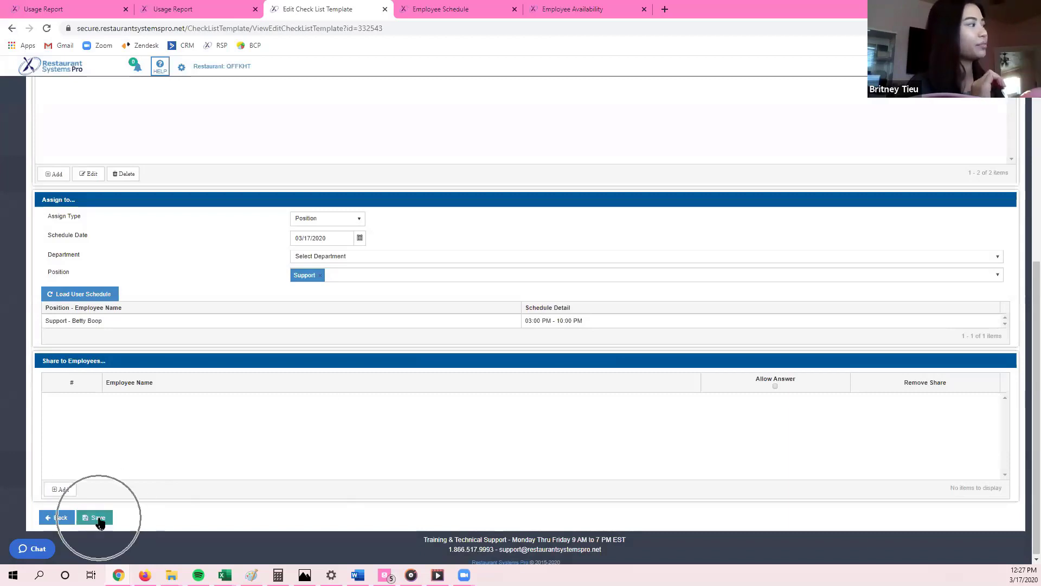
left_click(99, 519)
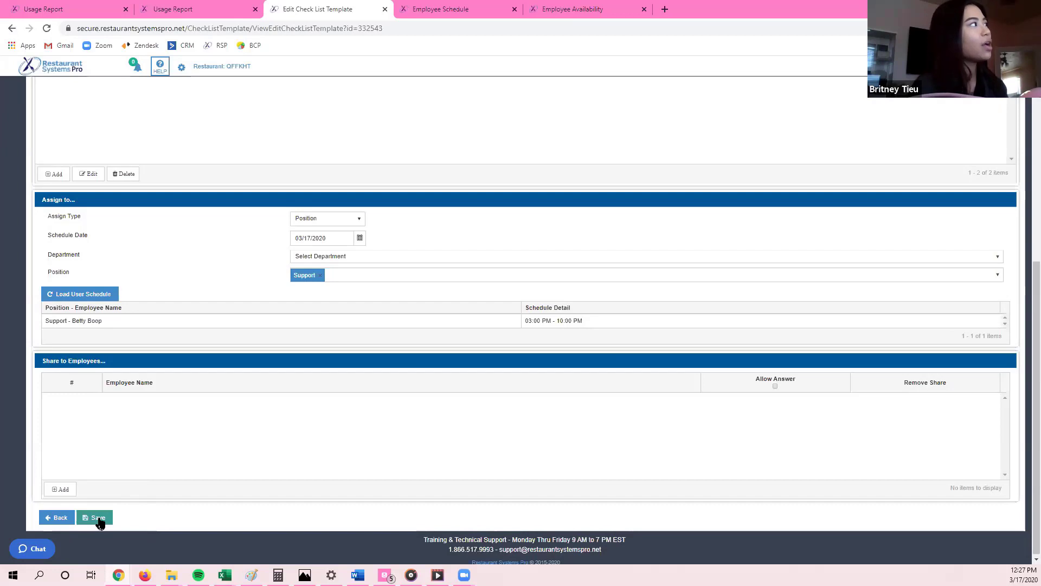
left_click(93, 338)
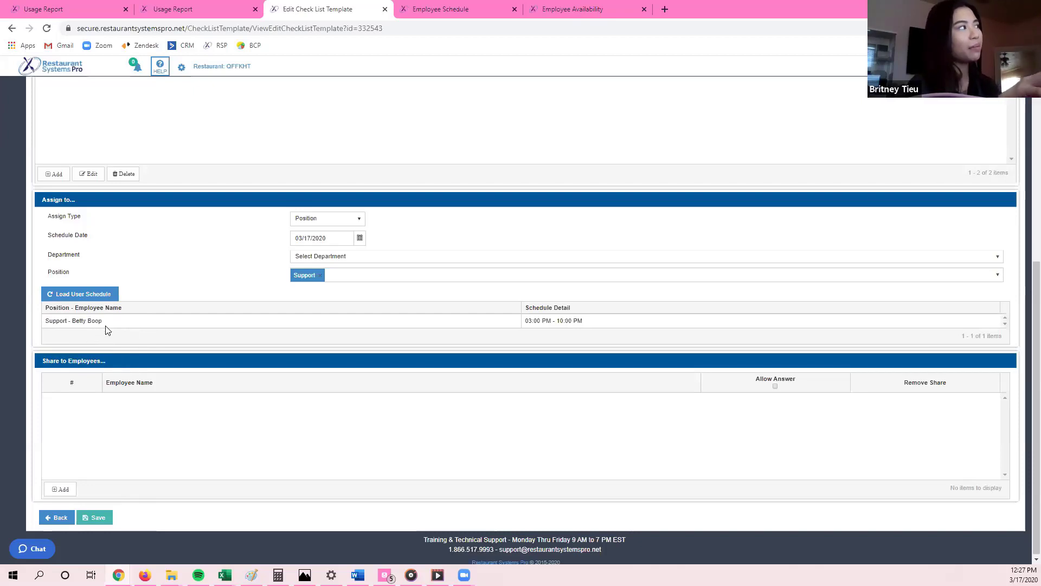
Step: Review the saved Support Cleaning Checklist template from its settings to its share list, and return to the checklist template list
scroll(107, 330, "up", 5)
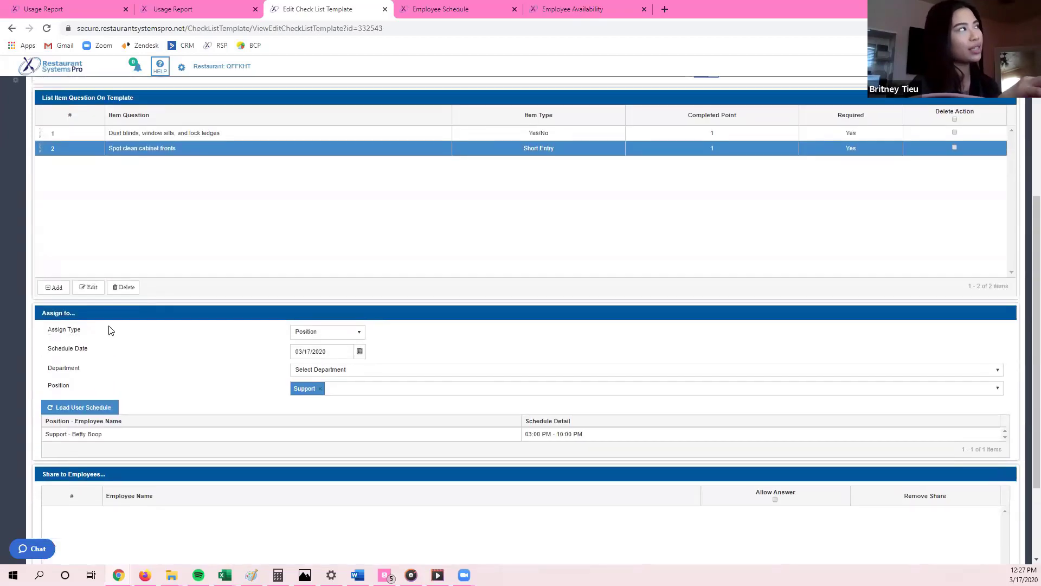
scroll(110, 333, "up", 2)
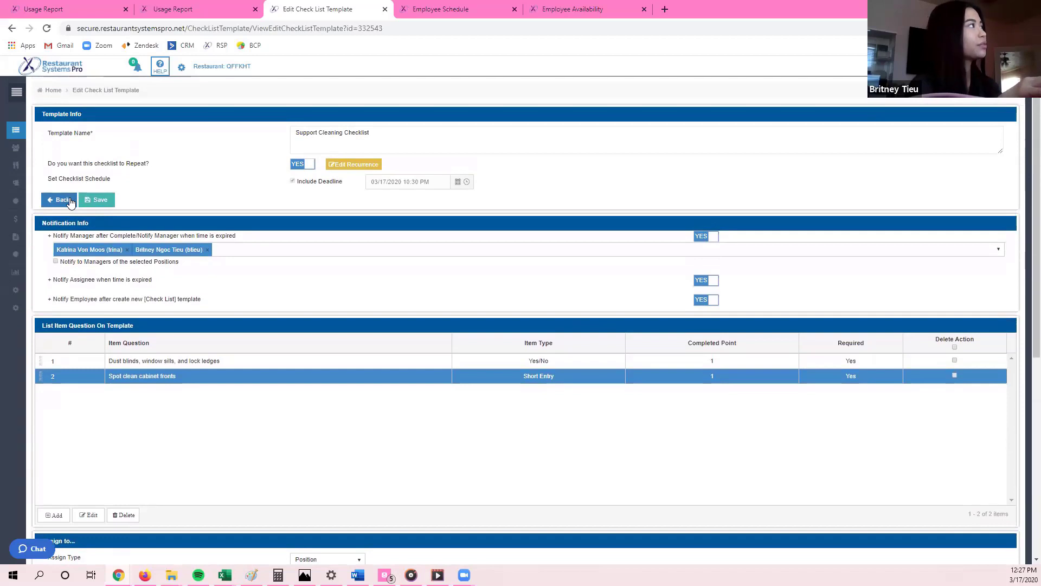
scroll(130, 228, "down", 6)
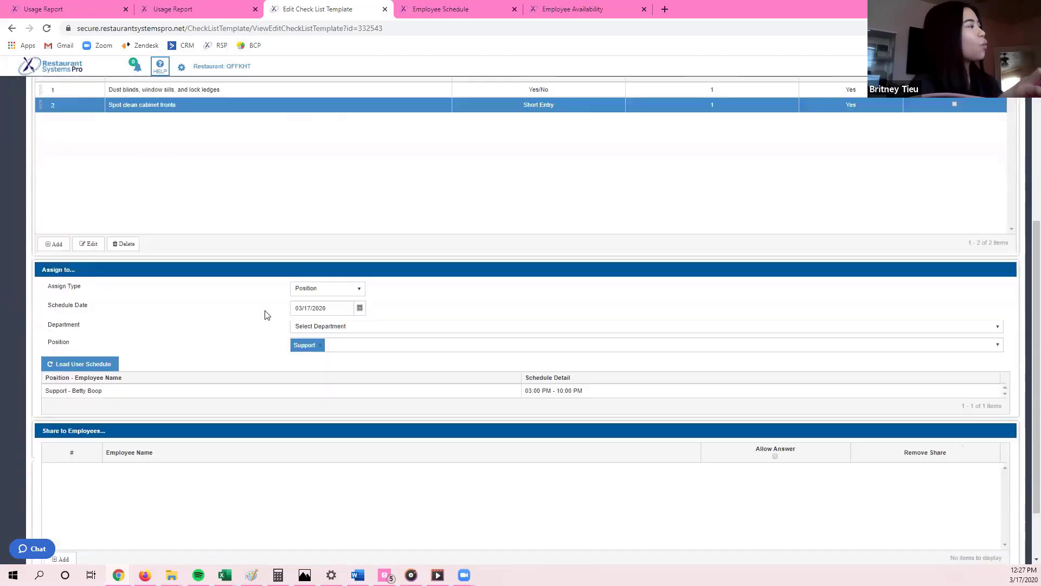
scroll(145, 465, "up", 2)
scroll(58, 488, "down", 2)
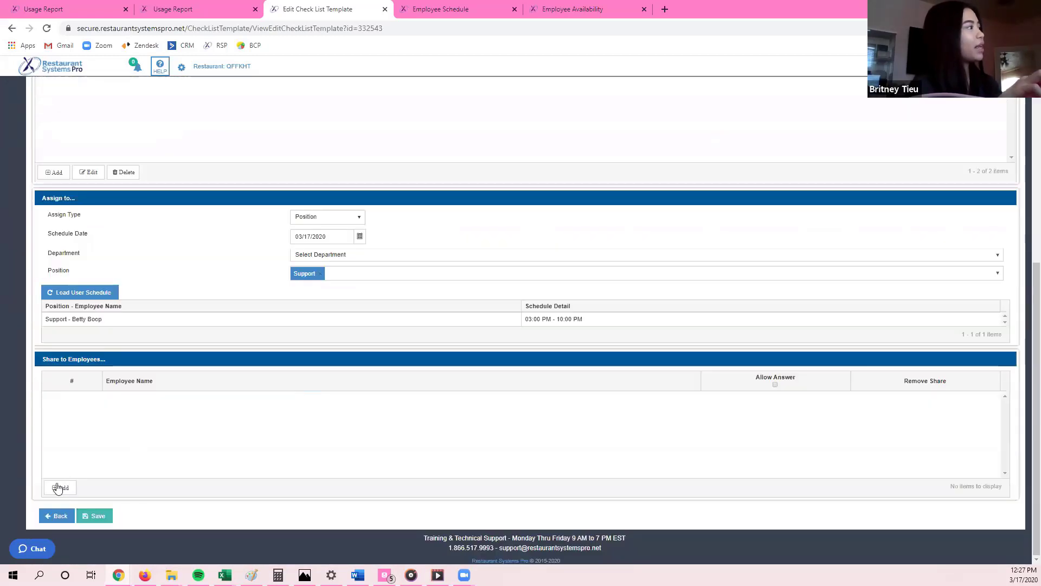
left_click(58, 516)
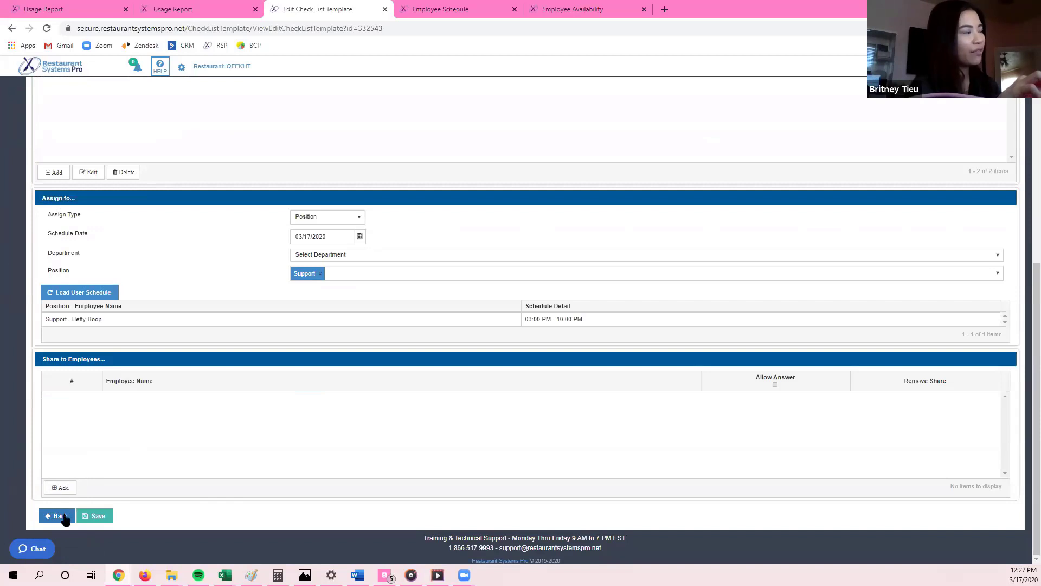
scroll(69, 361, "up", 6)
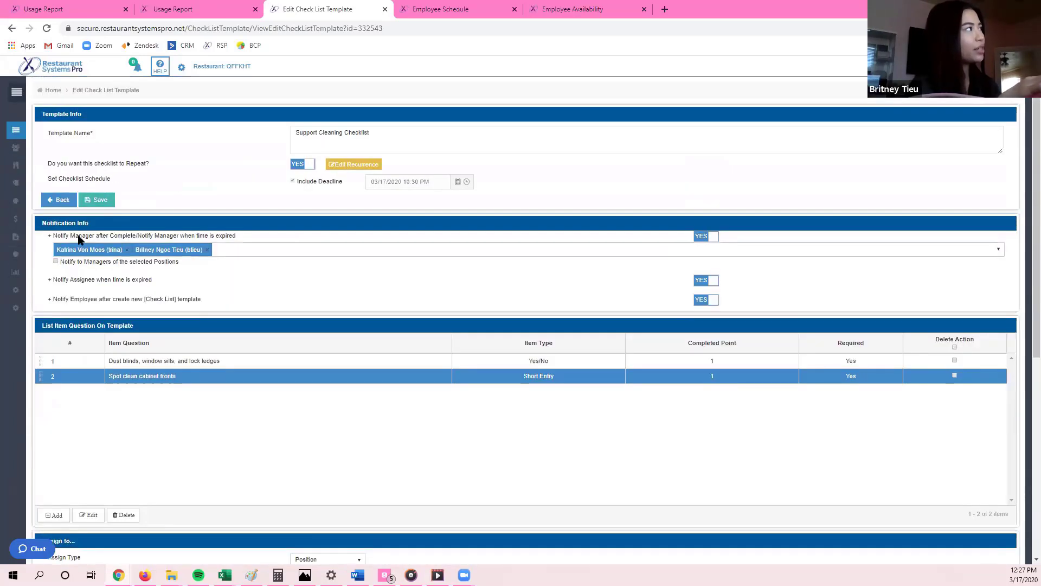
left_click(60, 200)
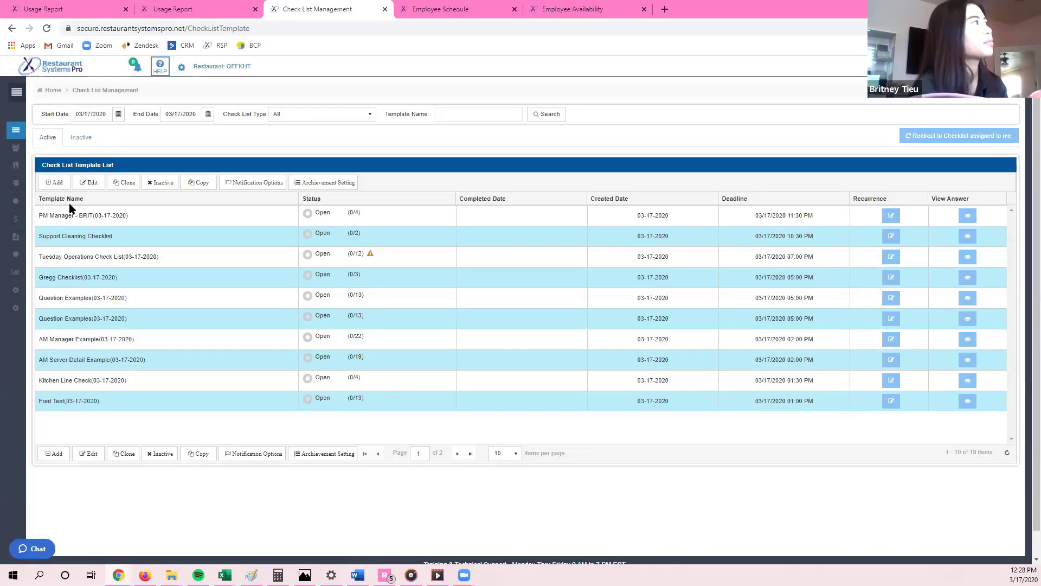
Step: Reopen the Support Cleaning Checklist to check the completed points of its item questions, and return to the template list
left_click(89, 235)
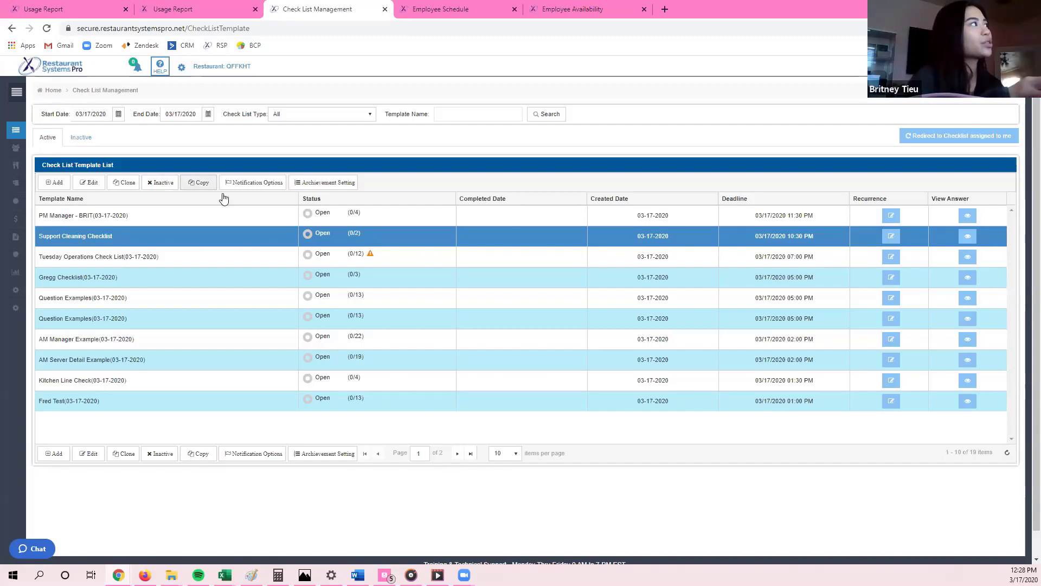
double_click(209, 241)
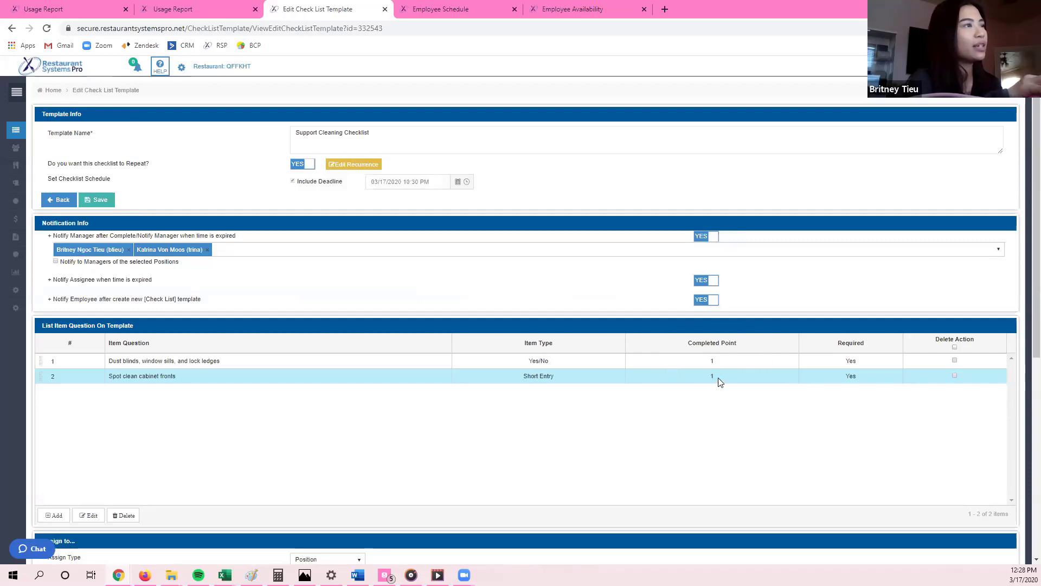
left_click(62, 197)
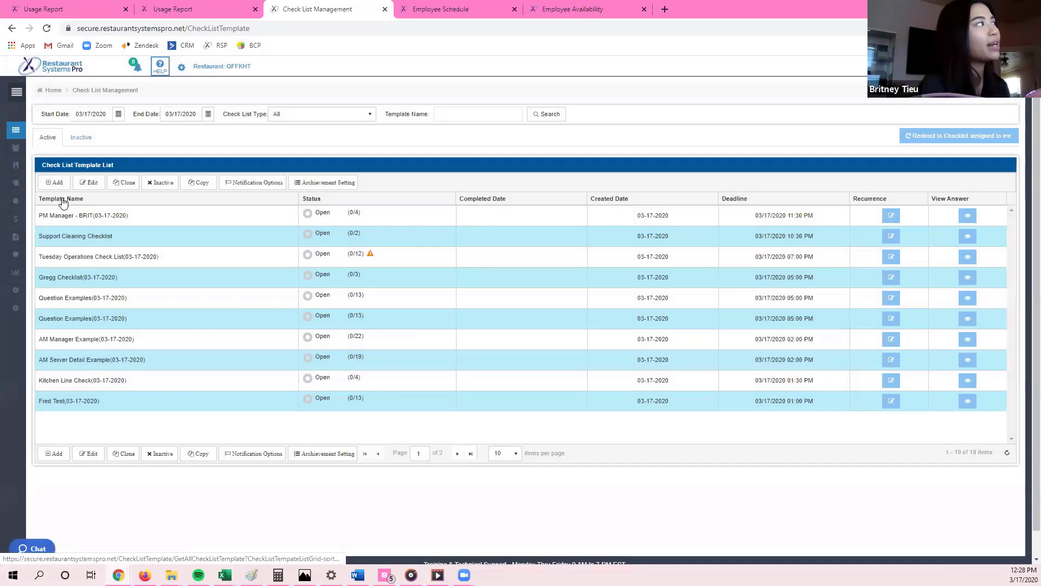
Step: Open the badges and achievement settings and examine the Gold rank's users and point limits without changing them
left_click(81, 234)
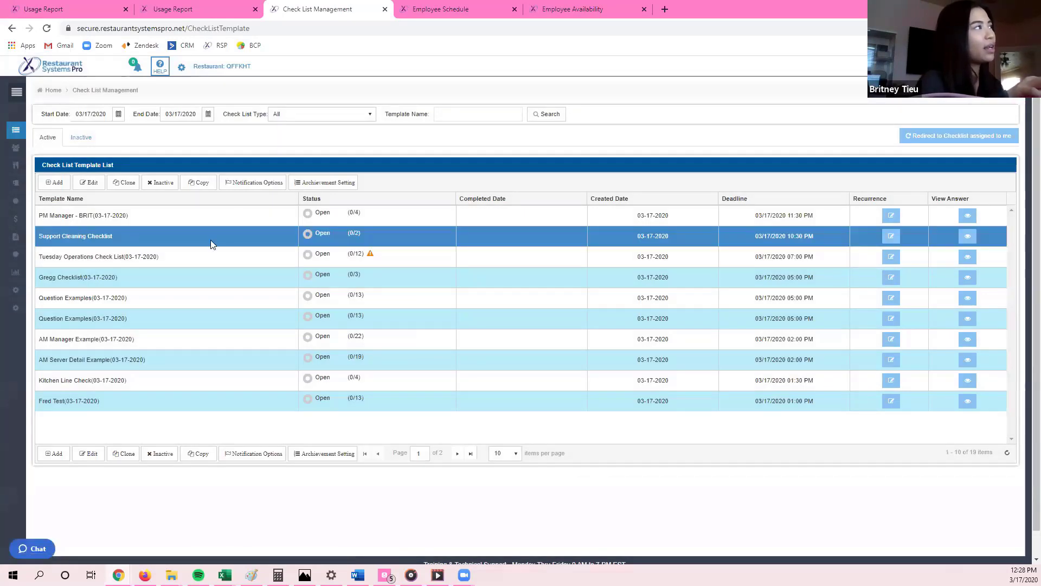
left_click(309, 184)
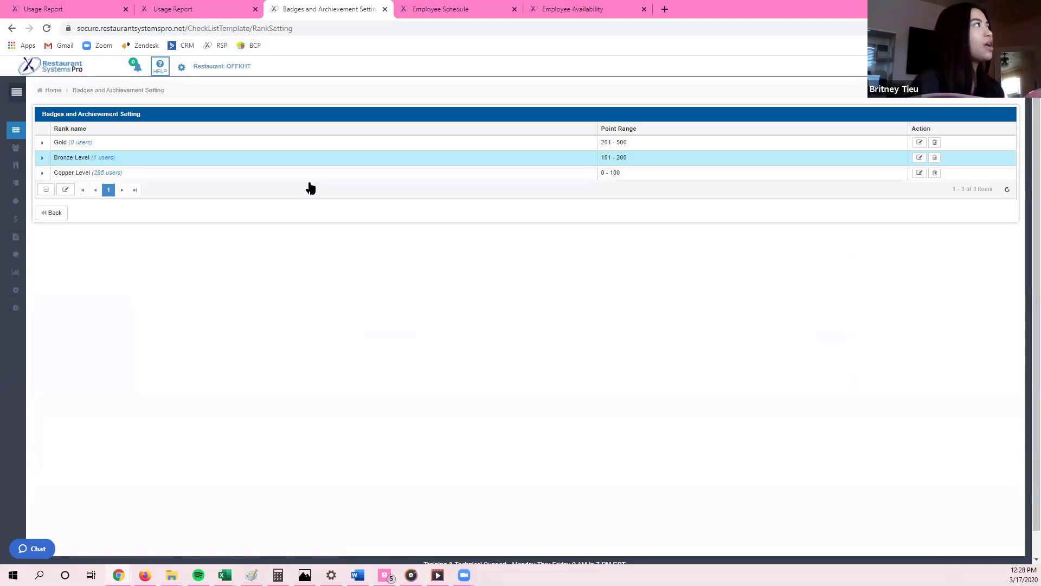
left_click(41, 142)
double_click(71, 141)
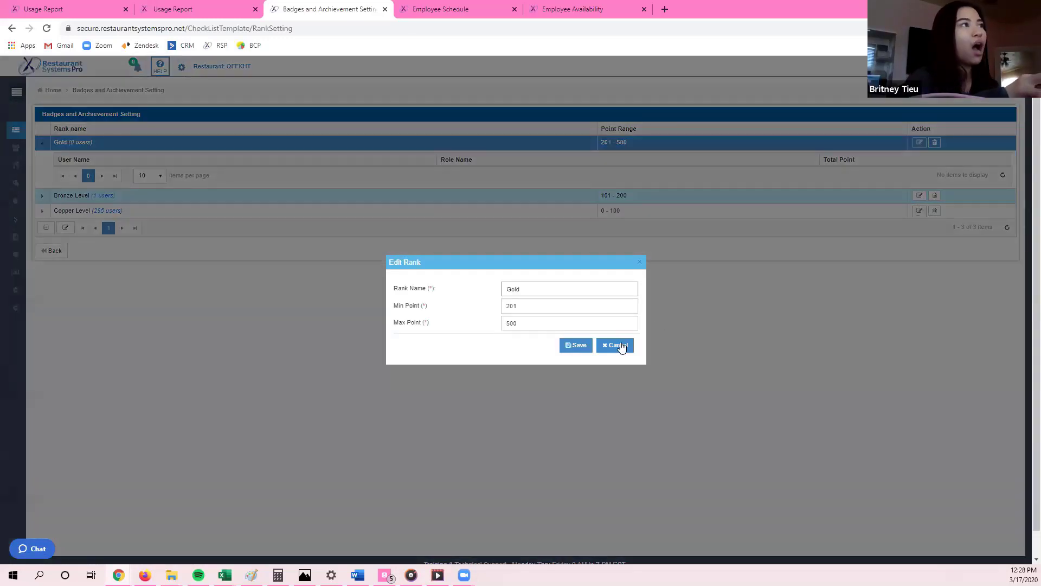
left_click(621, 345)
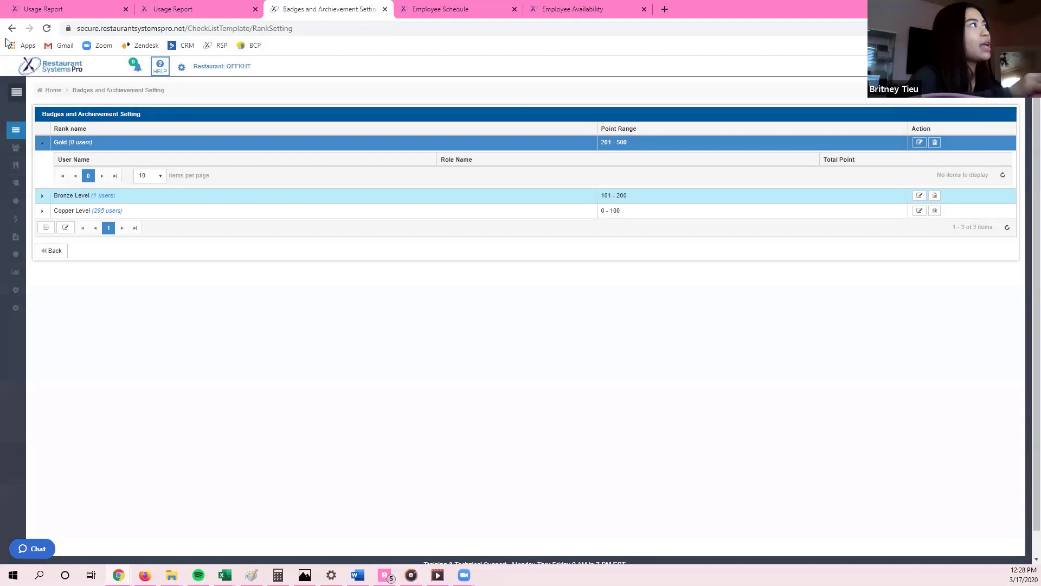
left_click(83, 150)
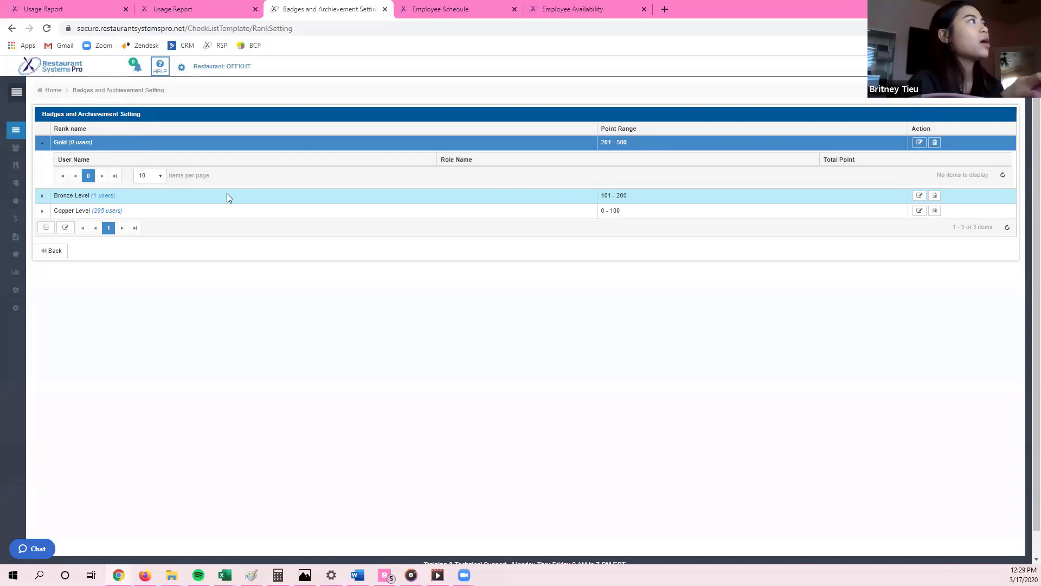
left_click(44, 143)
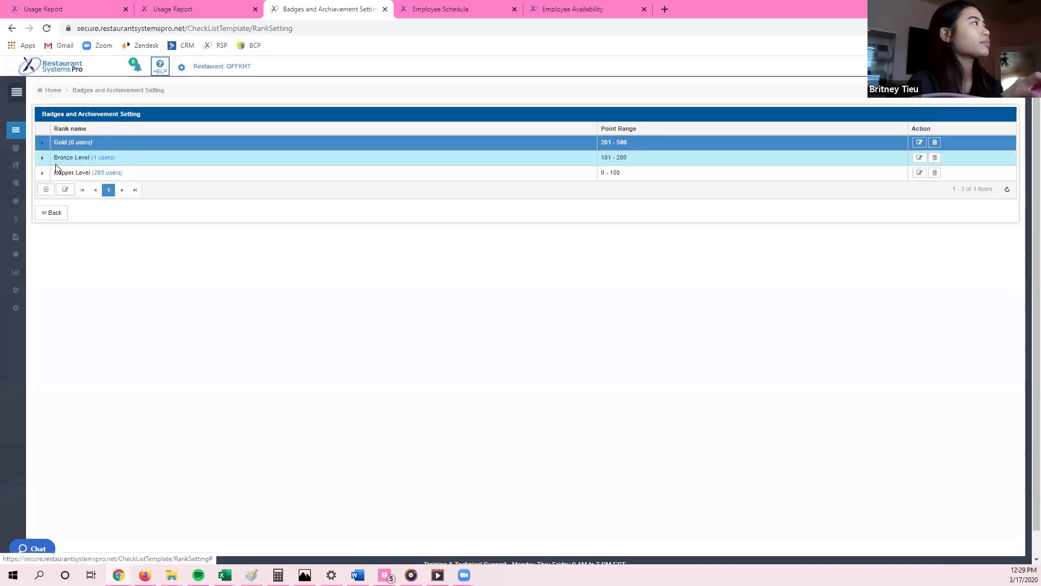
Step: Examine the users and total points listed under the Bronze Level and Copper Level ranks
left_click(60, 159)
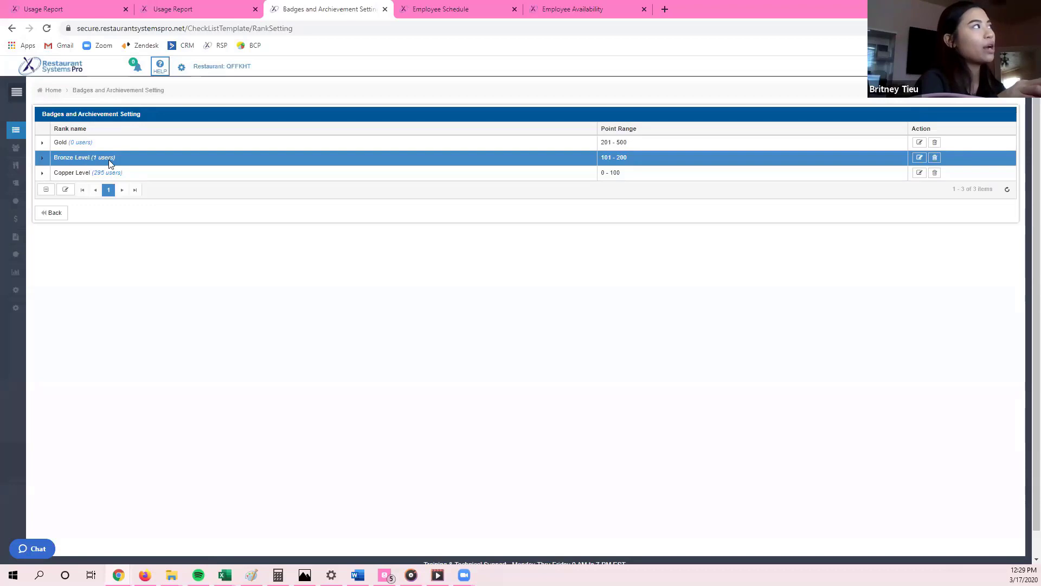
left_click(43, 158)
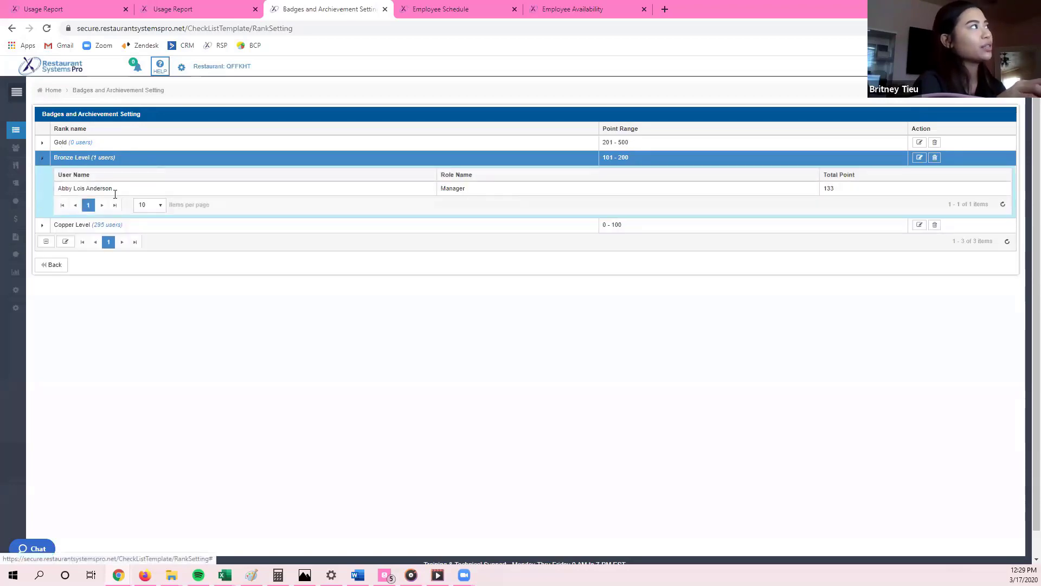
left_click(43, 158)
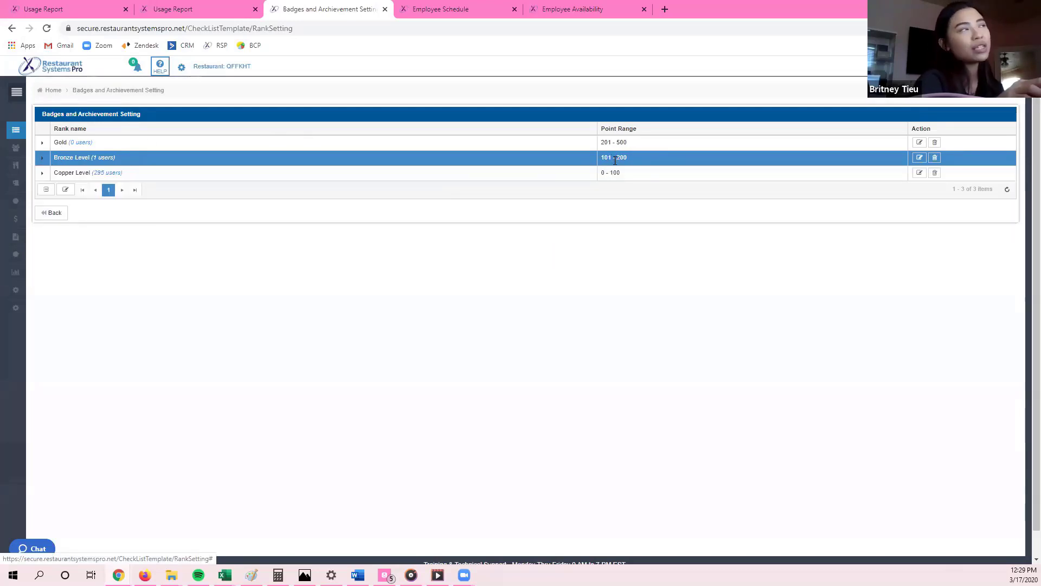
left_click(76, 172)
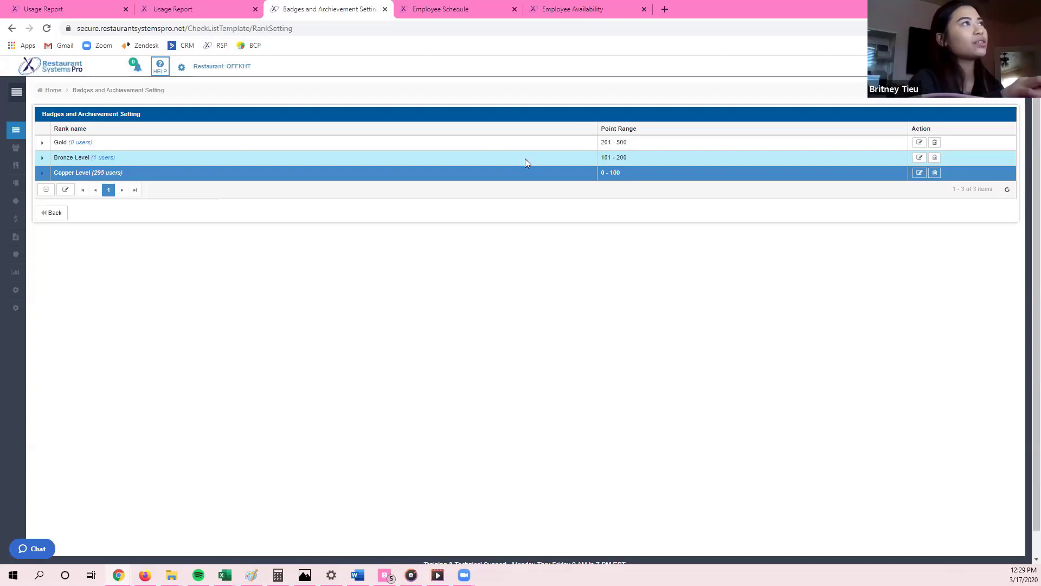
left_click(41, 170)
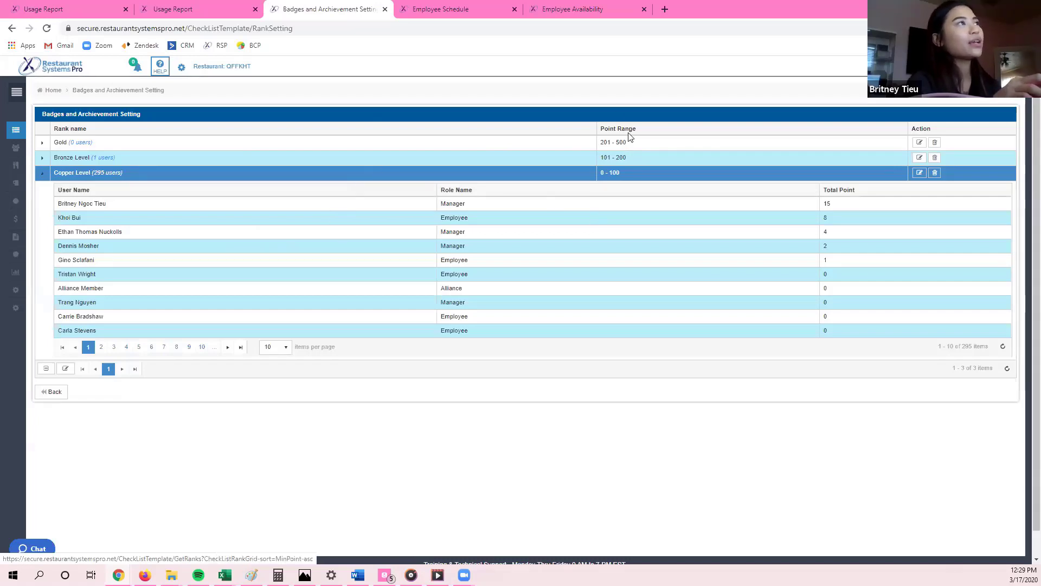
left_click(42, 174)
left_click(54, 143)
left_click(64, 155)
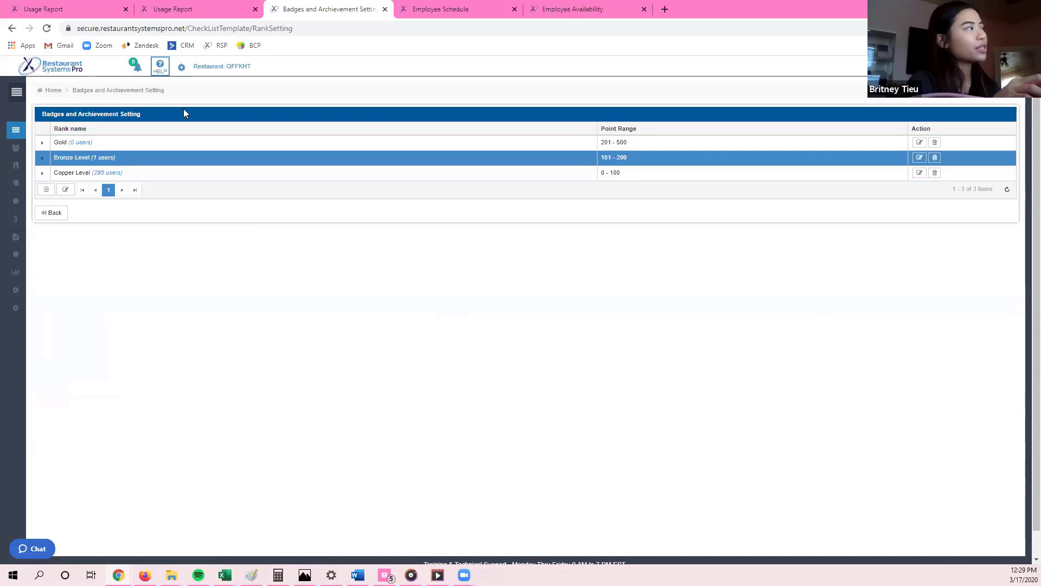
Step: Start a new achievement rank and name it Gold ALL STAR
left_click(50, 191)
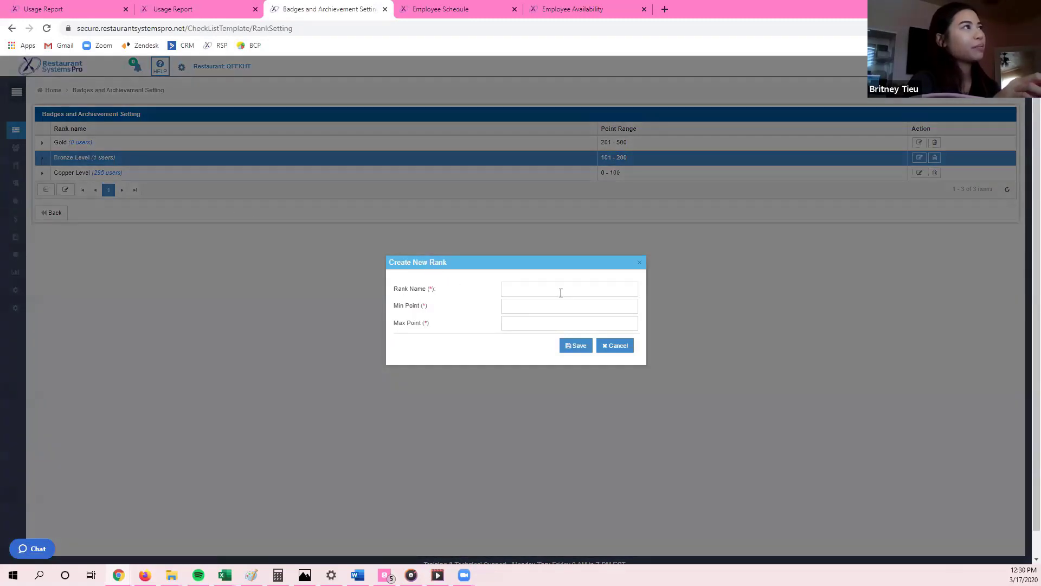
left_click(540, 288)
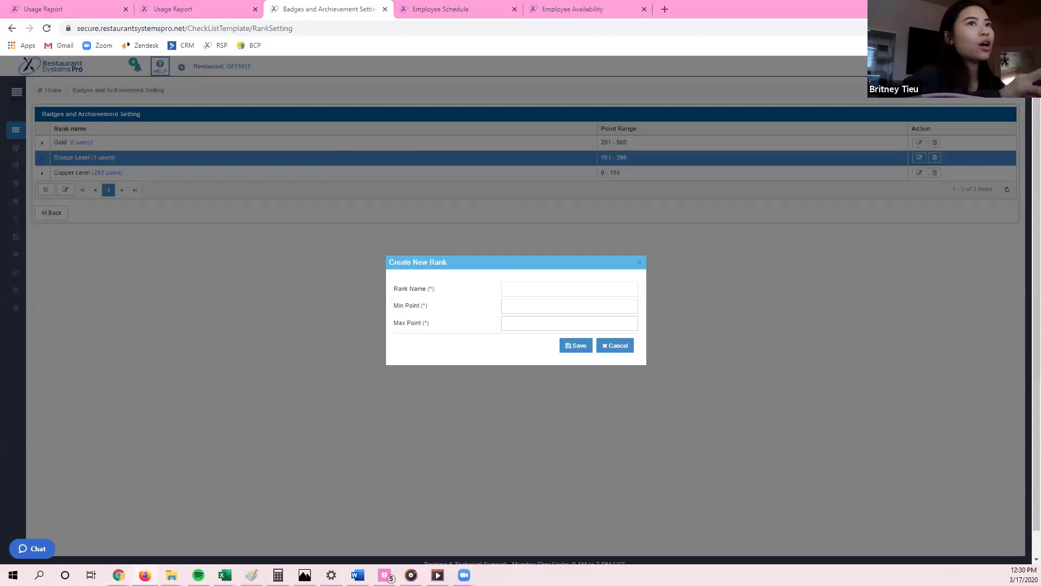
left_click(553, 294)
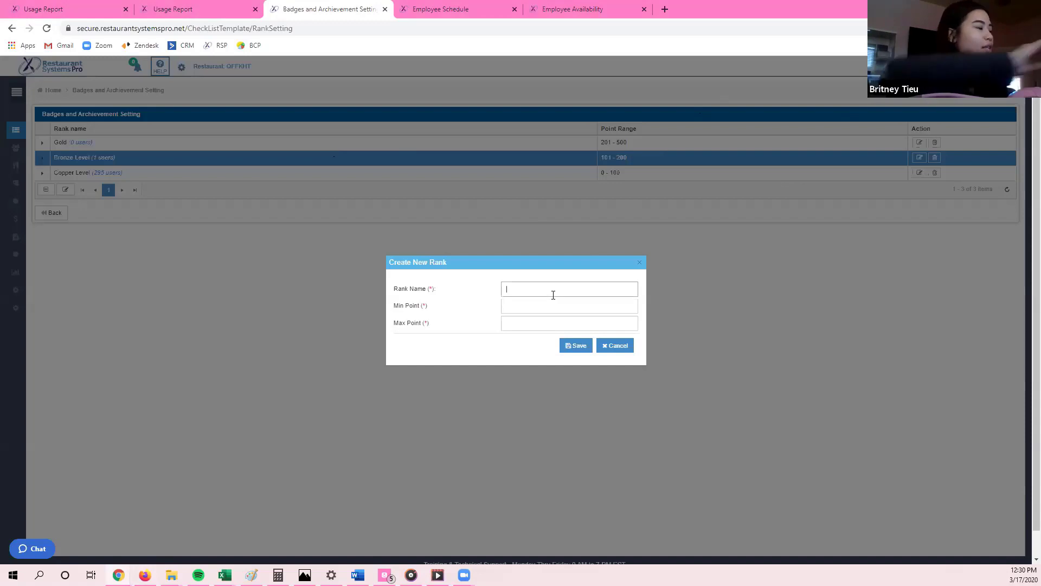
type("GOLD")
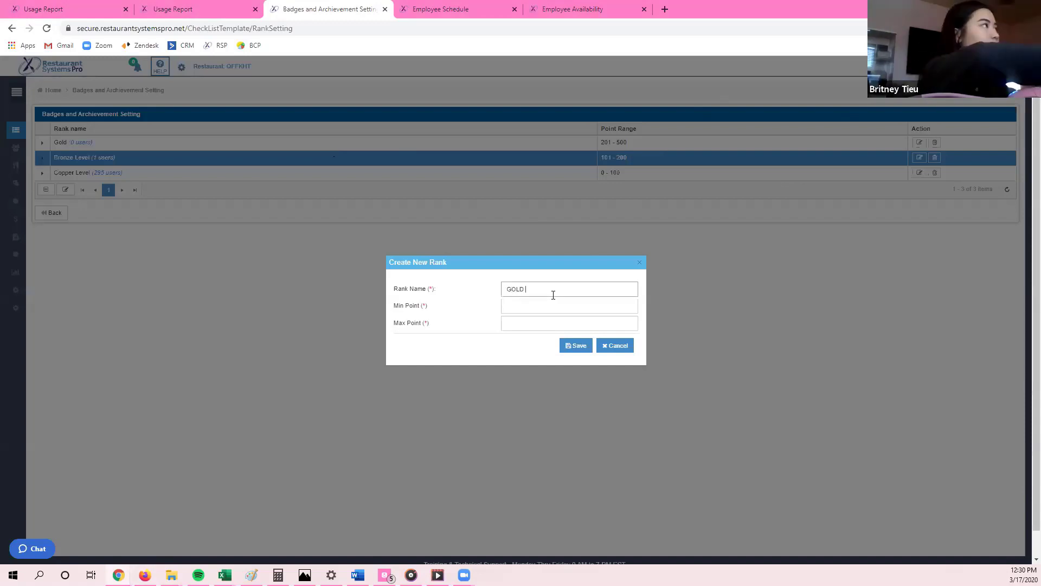
key("BackSpace")
key("BackSpace")
key("BackSpace")
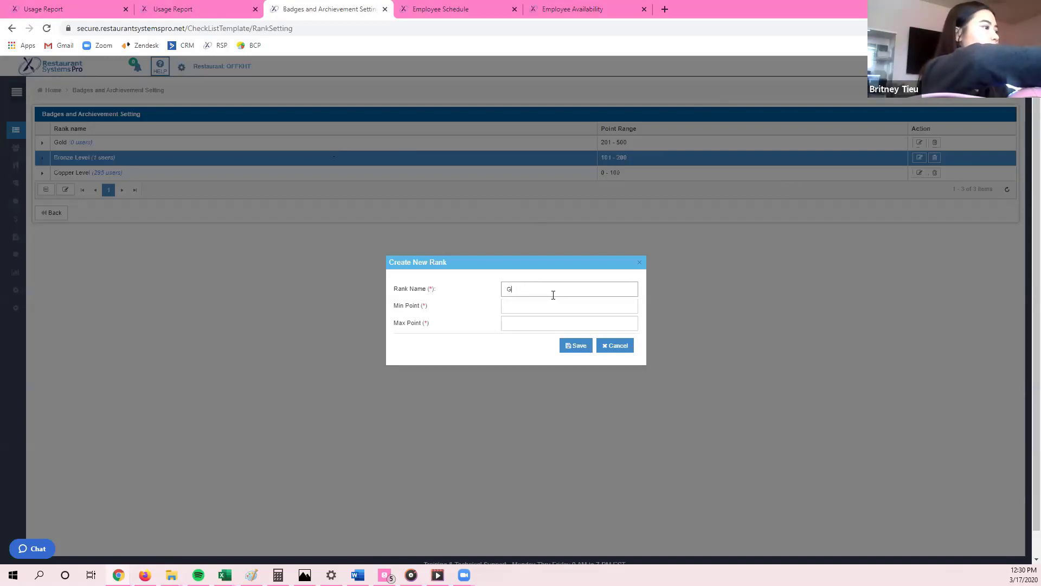
type("old ALL STAR")
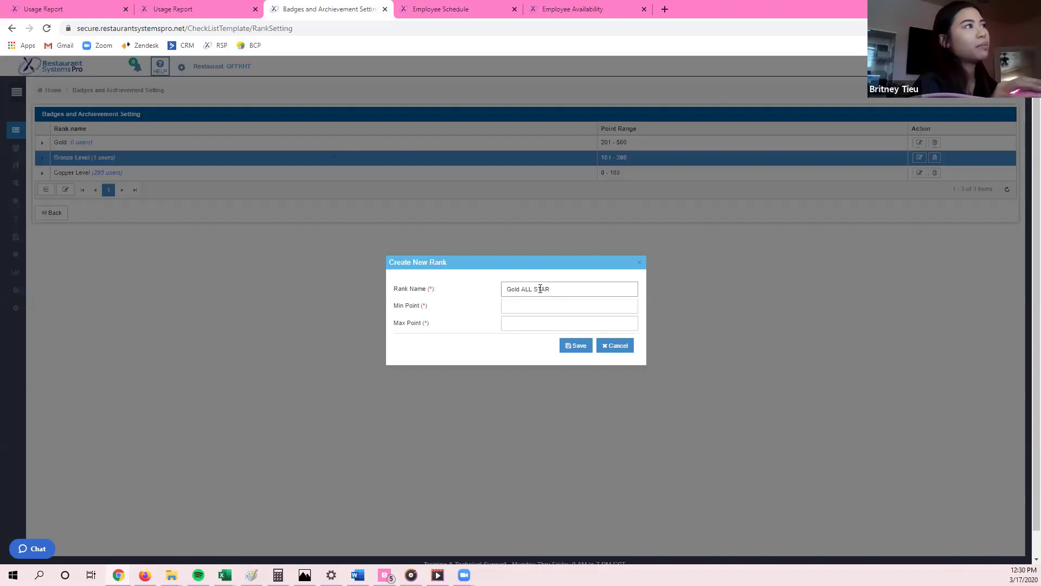
Step: Set the new rank's minimum to 501 and maximum to 600 points, save it, and select it in the rank list
left_click(537, 305)
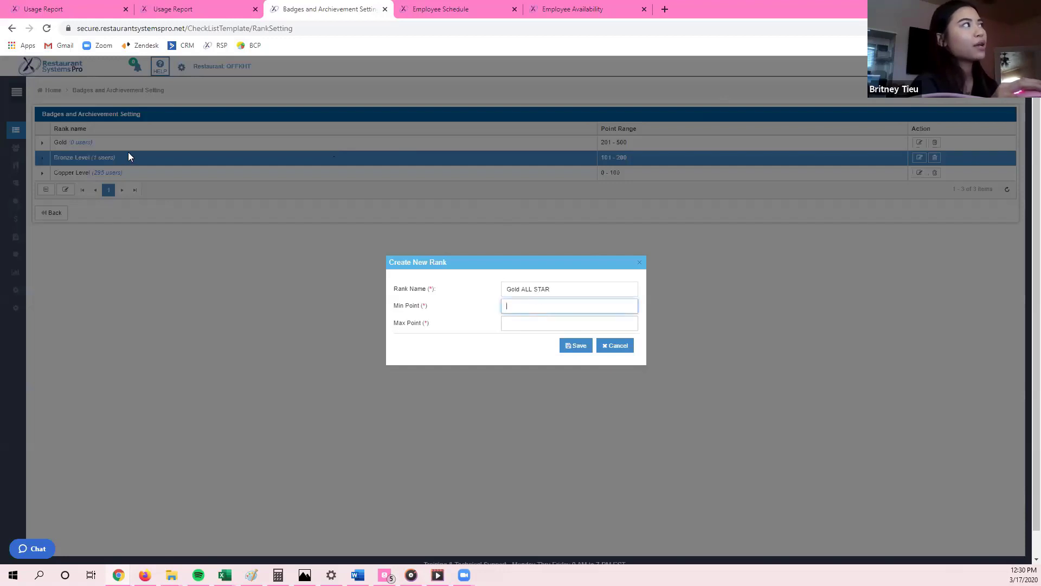
key("ctrl")
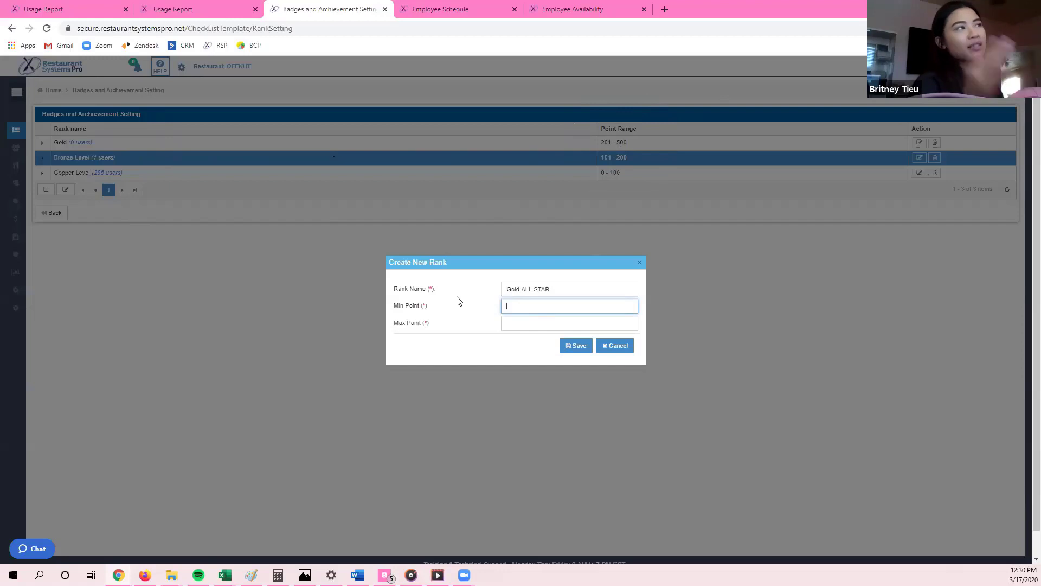
type("501")
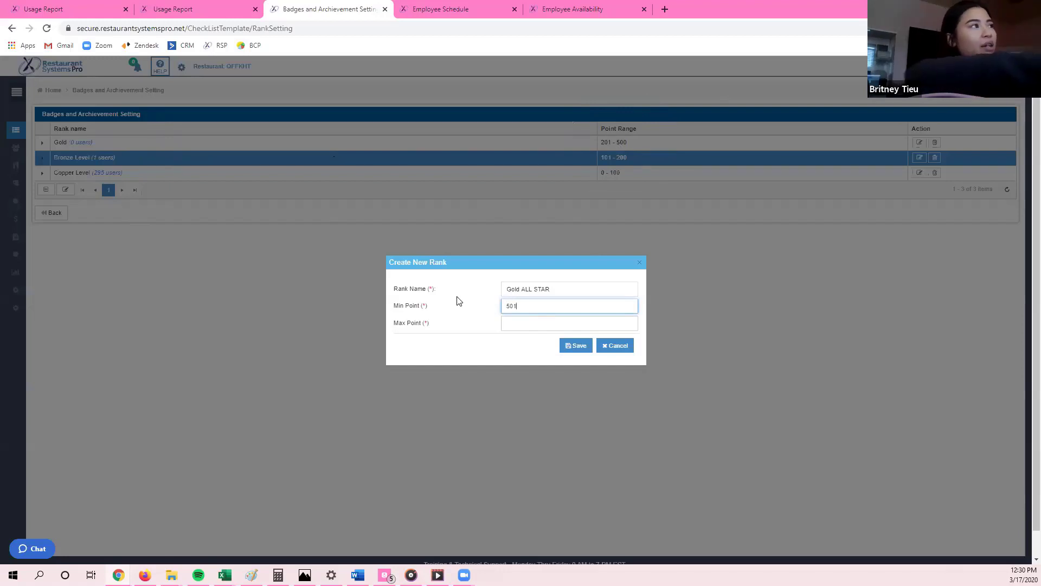
left_click(560, 315)
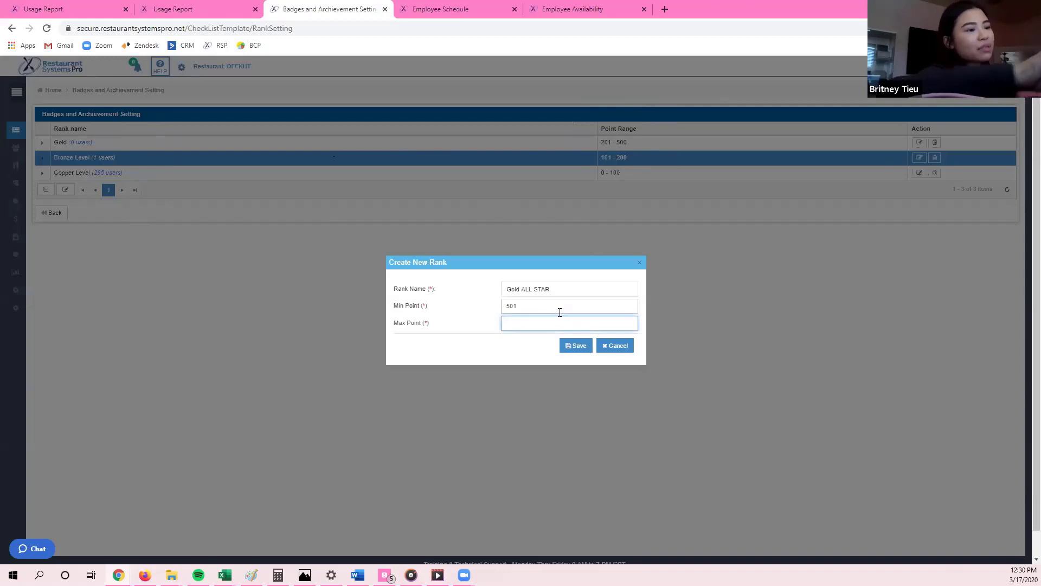
type("600")
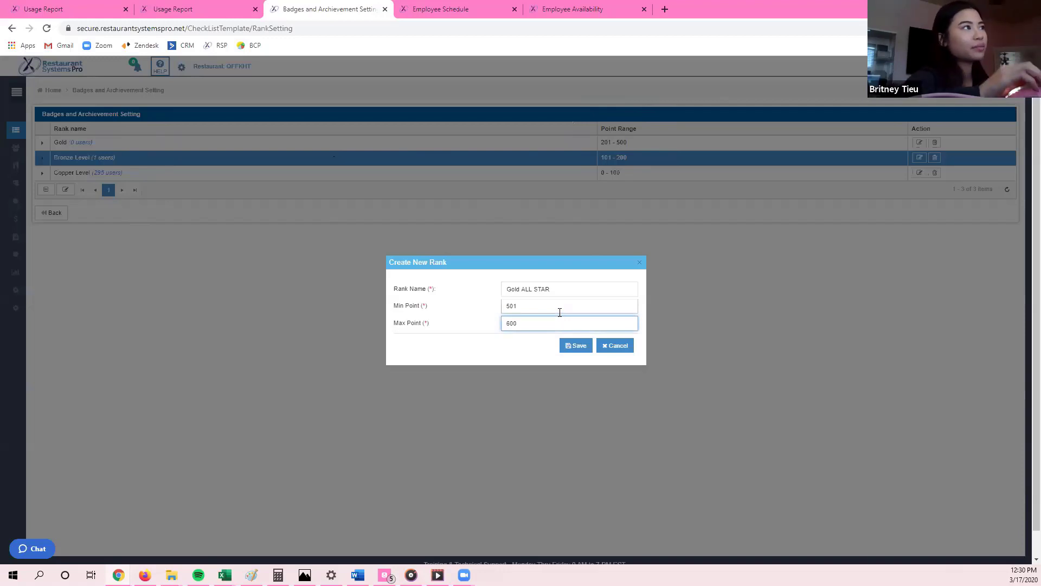
left_click(577, 349)
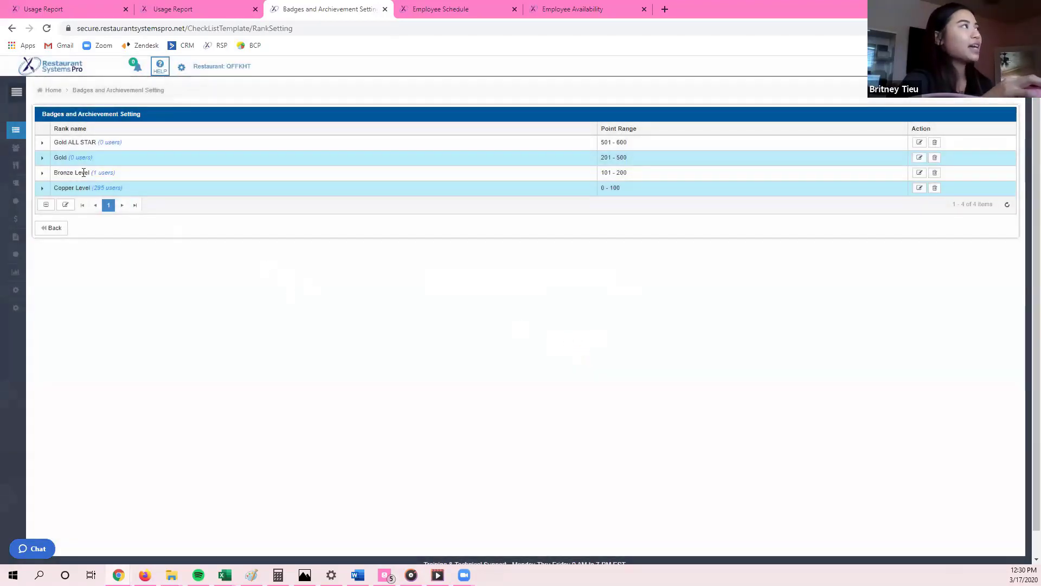
left_click(86, 141)
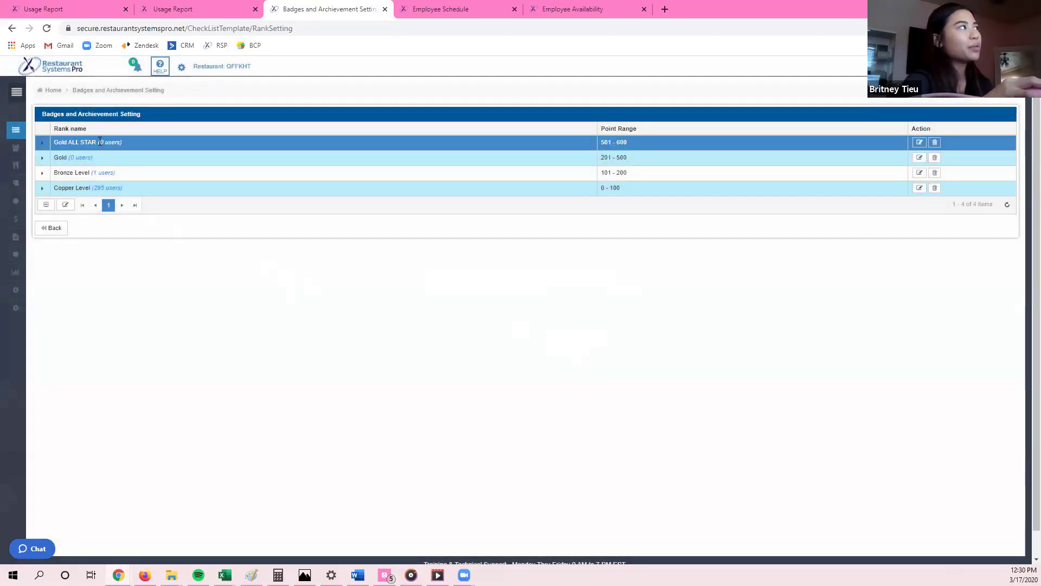
Step: Examine the user count beside the Gold ALL STAR rank and return to the checklist template list
left_click_drag(98, 142, 129, 143)
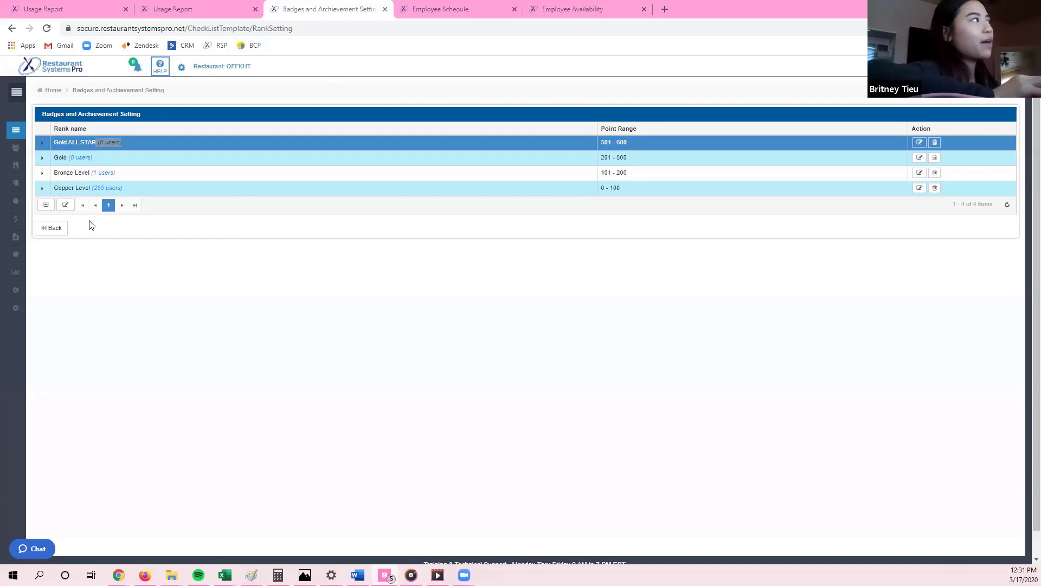
left_click(54, 231)
left_click(55, 230)
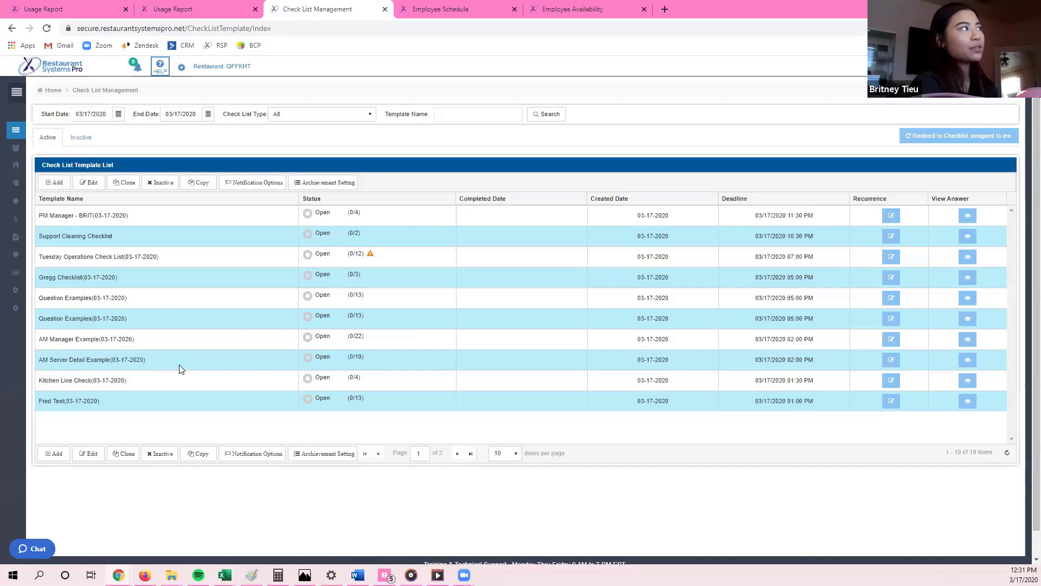
Step: Select the Support Cleaning Checklist, view the checklists assigned to the signed-in account, and return to the template list
left_click(215, 237)
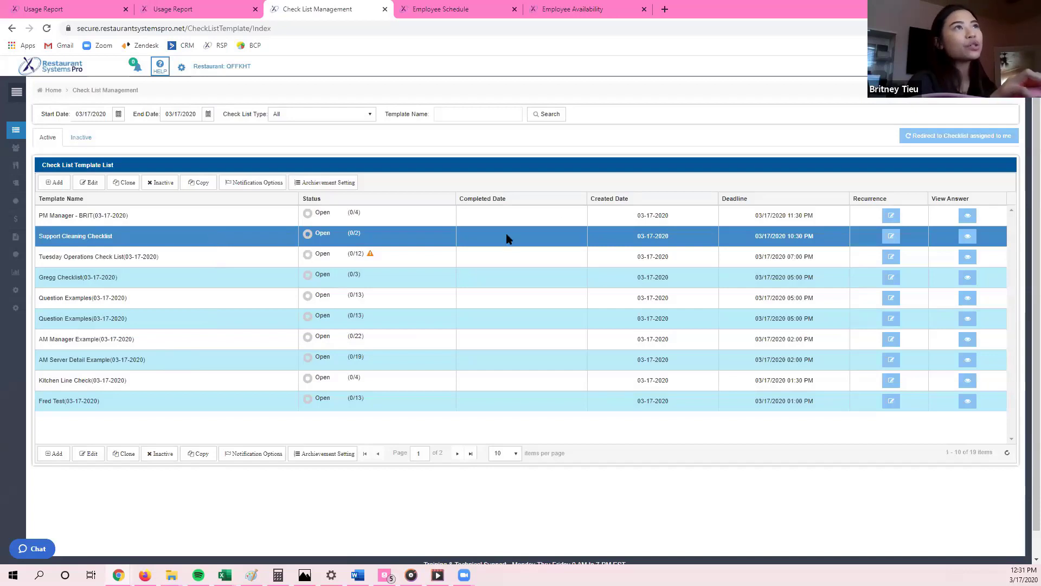
left_click(958, 139)
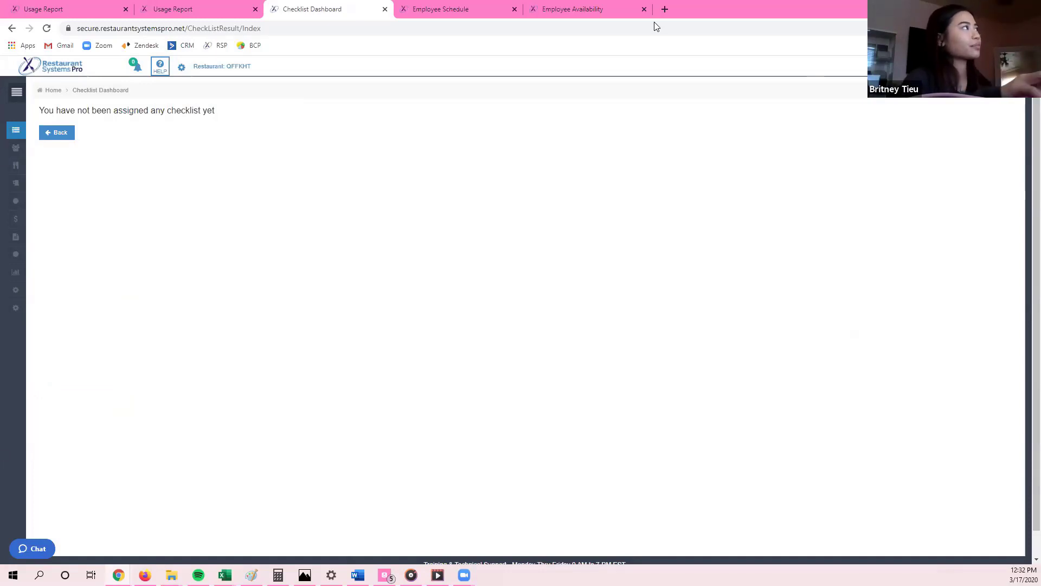
left_click(67, 139)
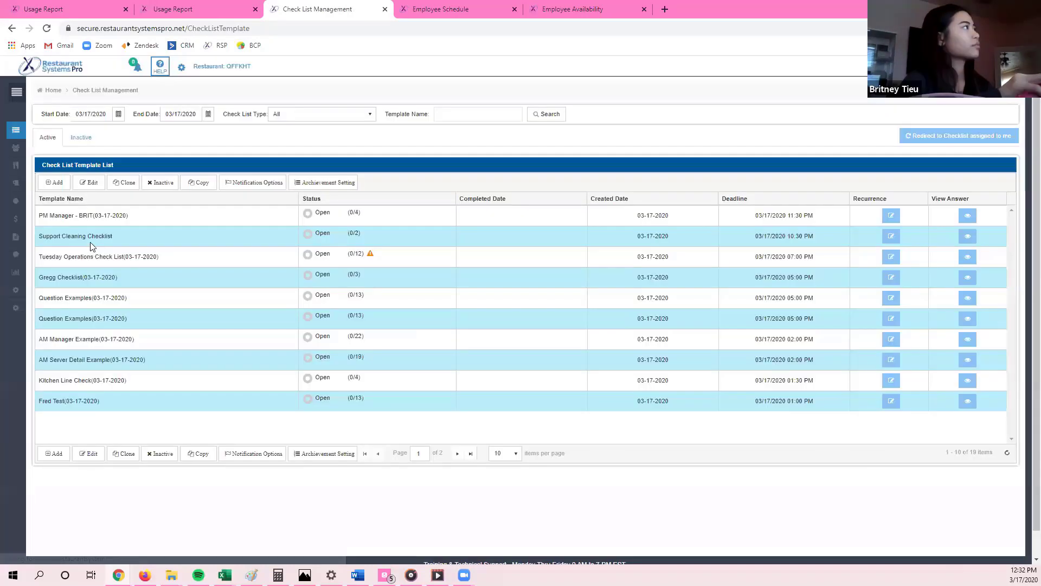
Step: Share the Support Cleaning Checklist with the first manager named in its notification settings and return to the template list
double_click(89, 237)
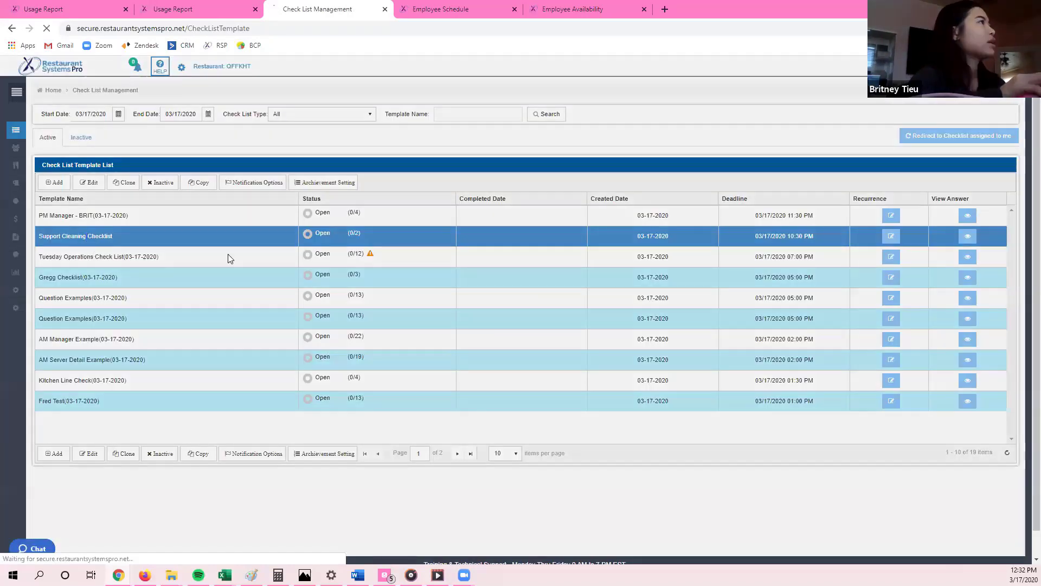
scroll(383, 446, "down", 2)
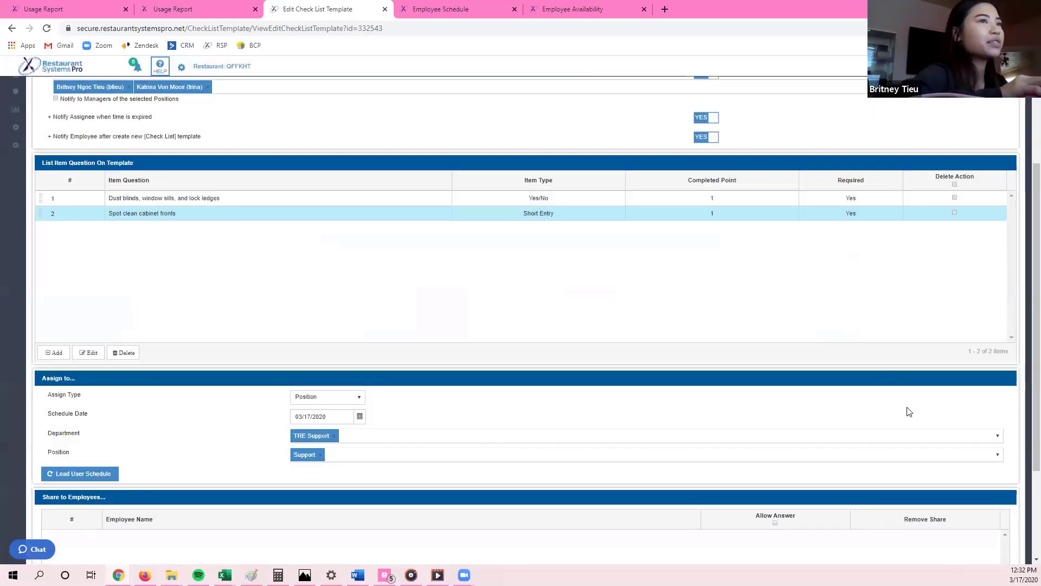
scroll(325, 433, "down", 1)
scroll(484, 462, "down", 2)
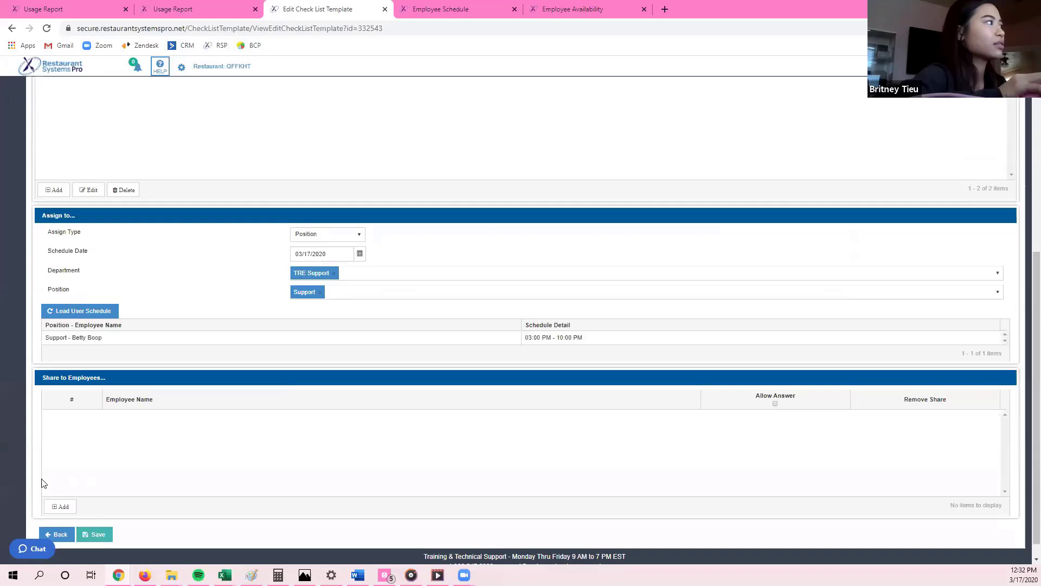
left_click(57, 505)
left_click_drag(616, 232, 619, 268)
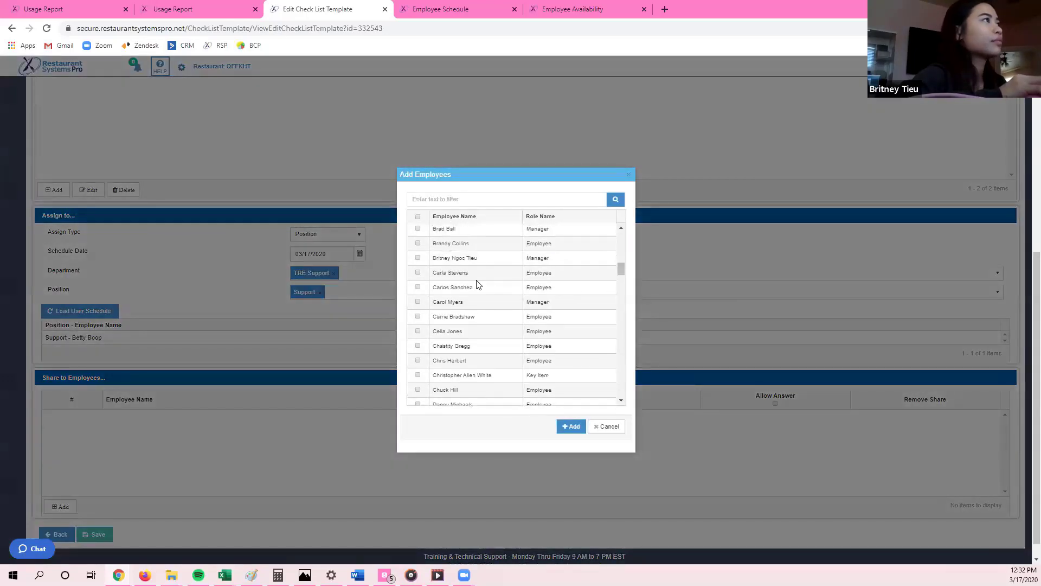
left_click(418, 259)
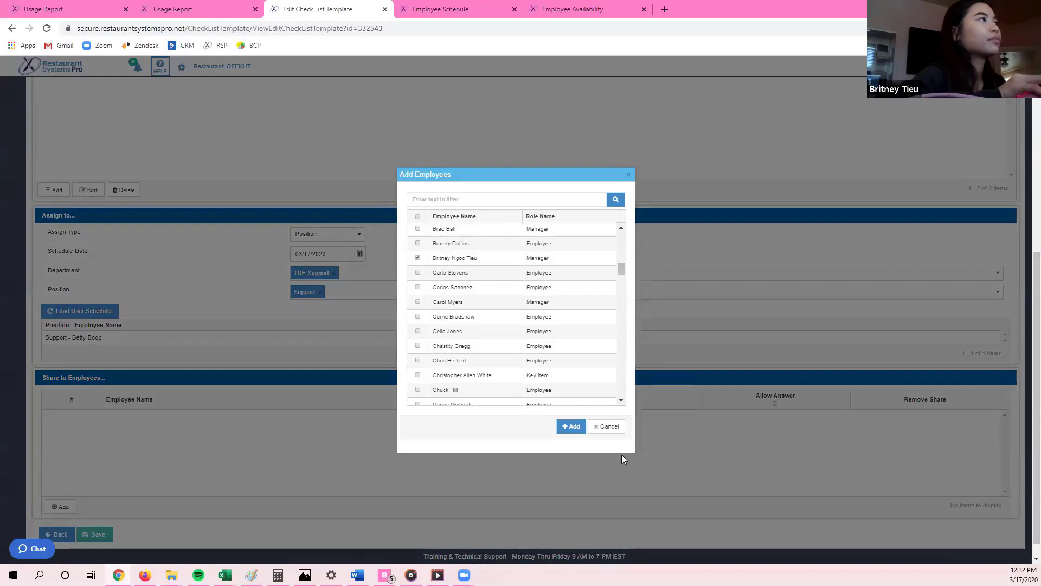
left_click(571, 426)
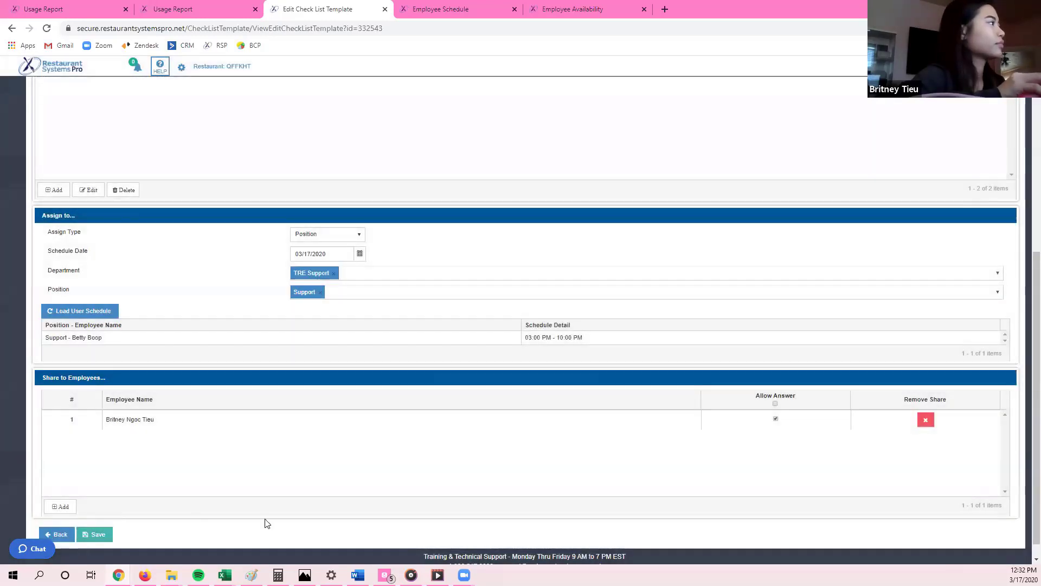
scroll(231, 244, "up", 6)
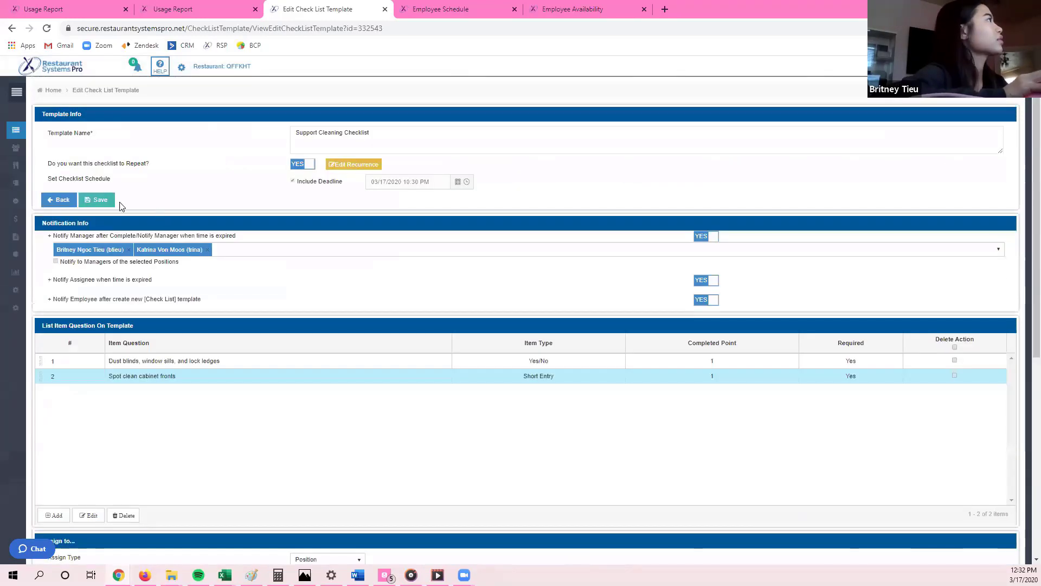
left_click(62, 200)
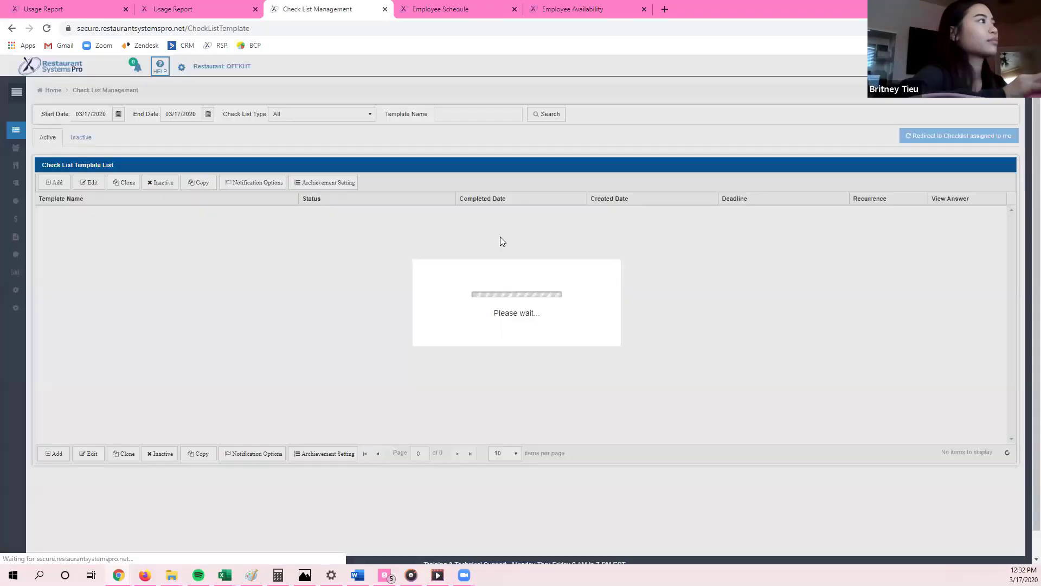